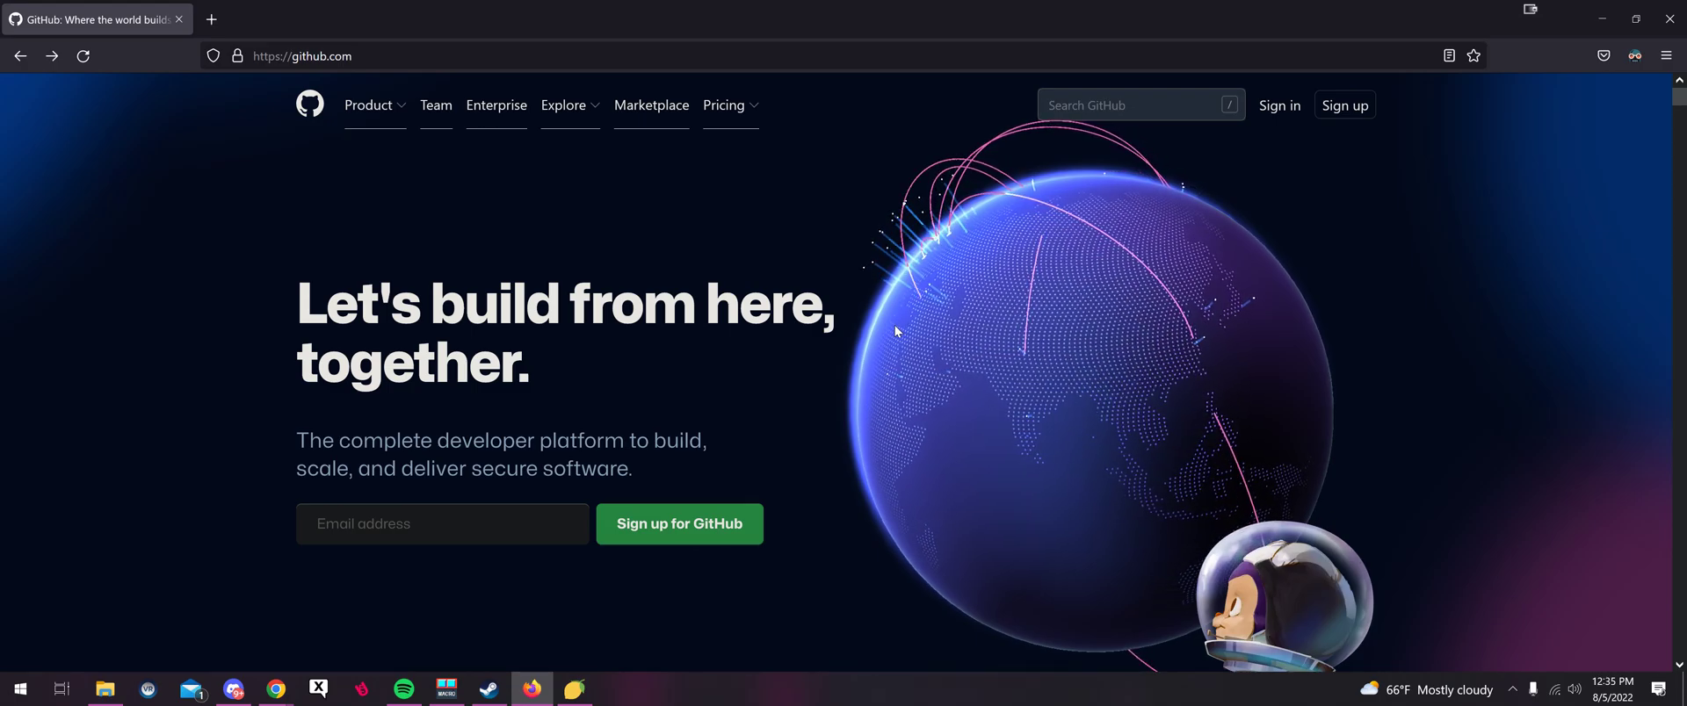
Bring Melon Assistant forward and scroll through the twelve installed mods, such as SimplyFly and MouseTP
{"action": "left_click", "coordinate": [581, 692]}
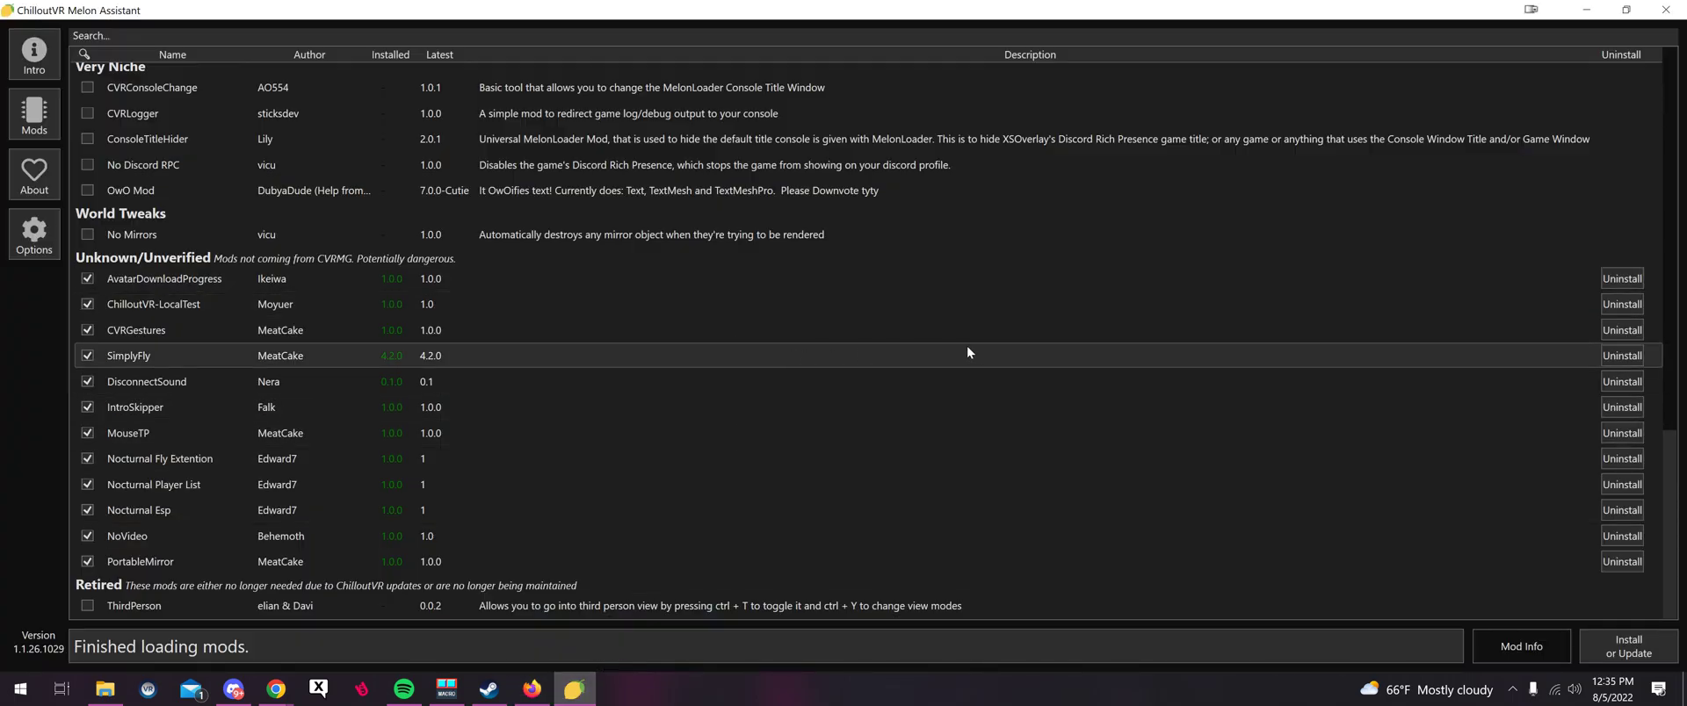
{"action": "scroll", "coordinate": [1649, 348], "scroll_direction": "up", "scroll_amount": 10}
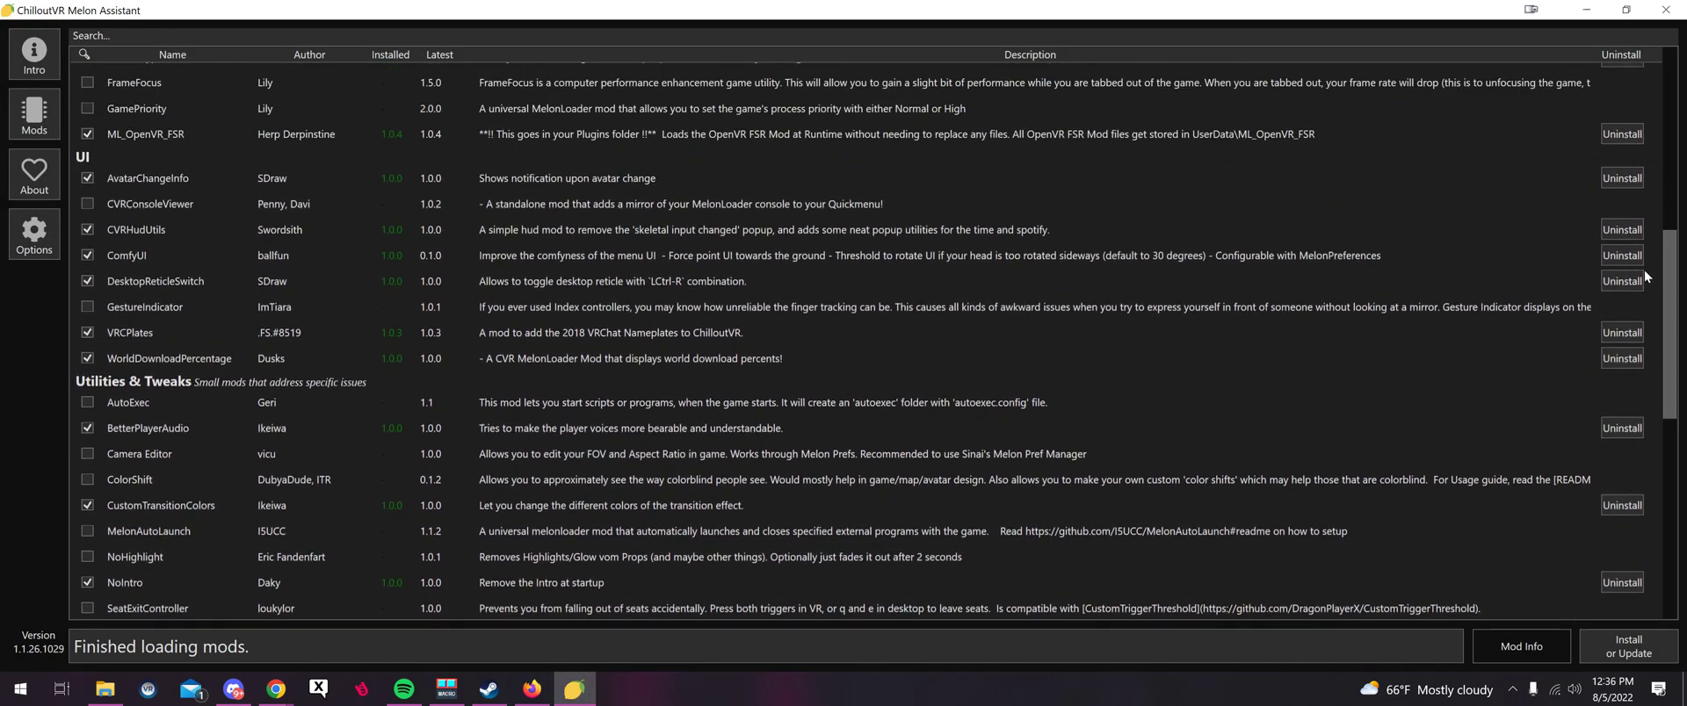
{"action": "scroll", "coordinate": [1643, 271], "scroll_direction": "up", "scroll_amount": 10}
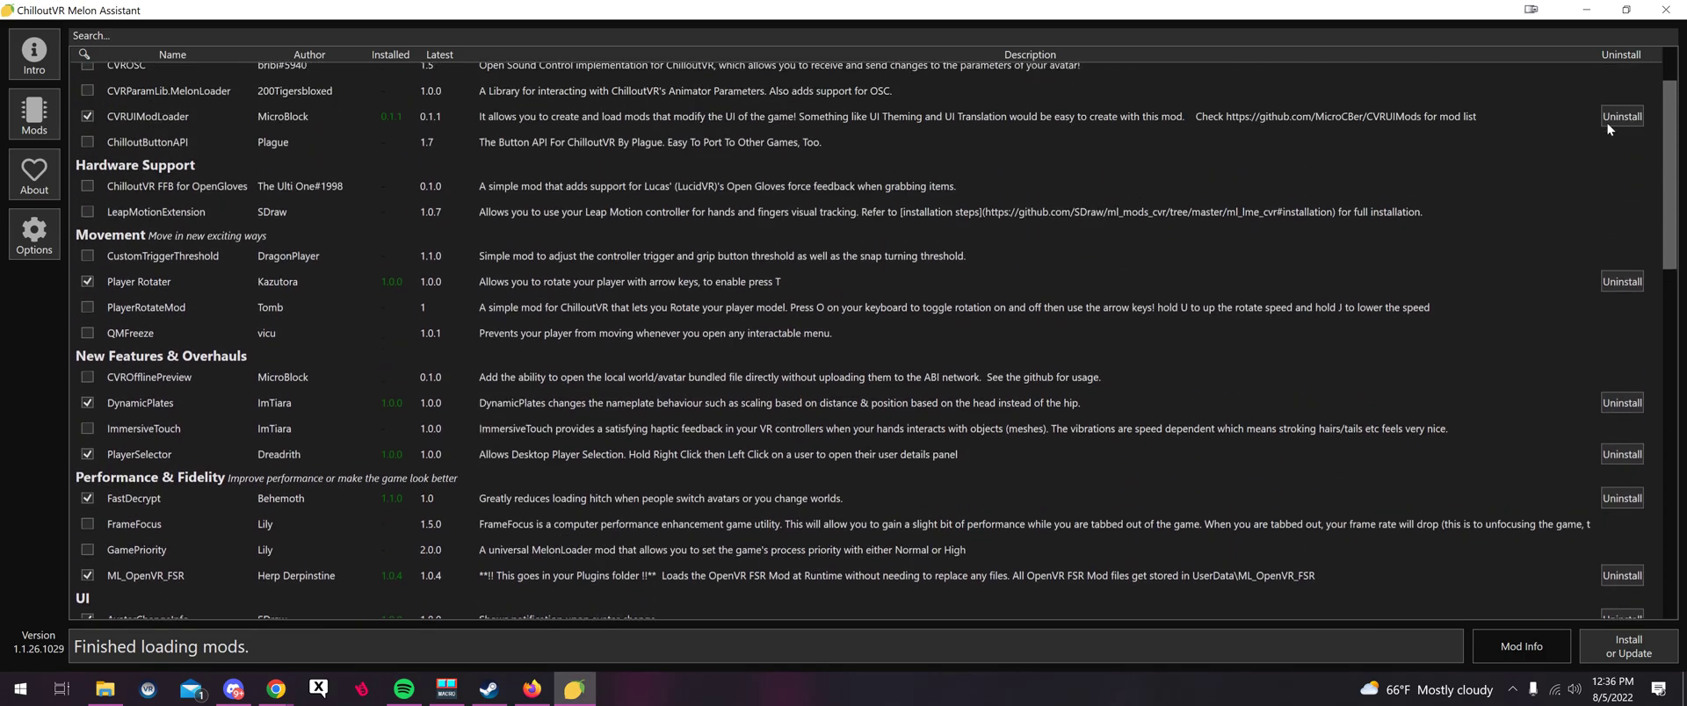
{"action": "scroll", "coordinate": [1605, 123], "scroll_direction": "up", "scroll_amount": 3}
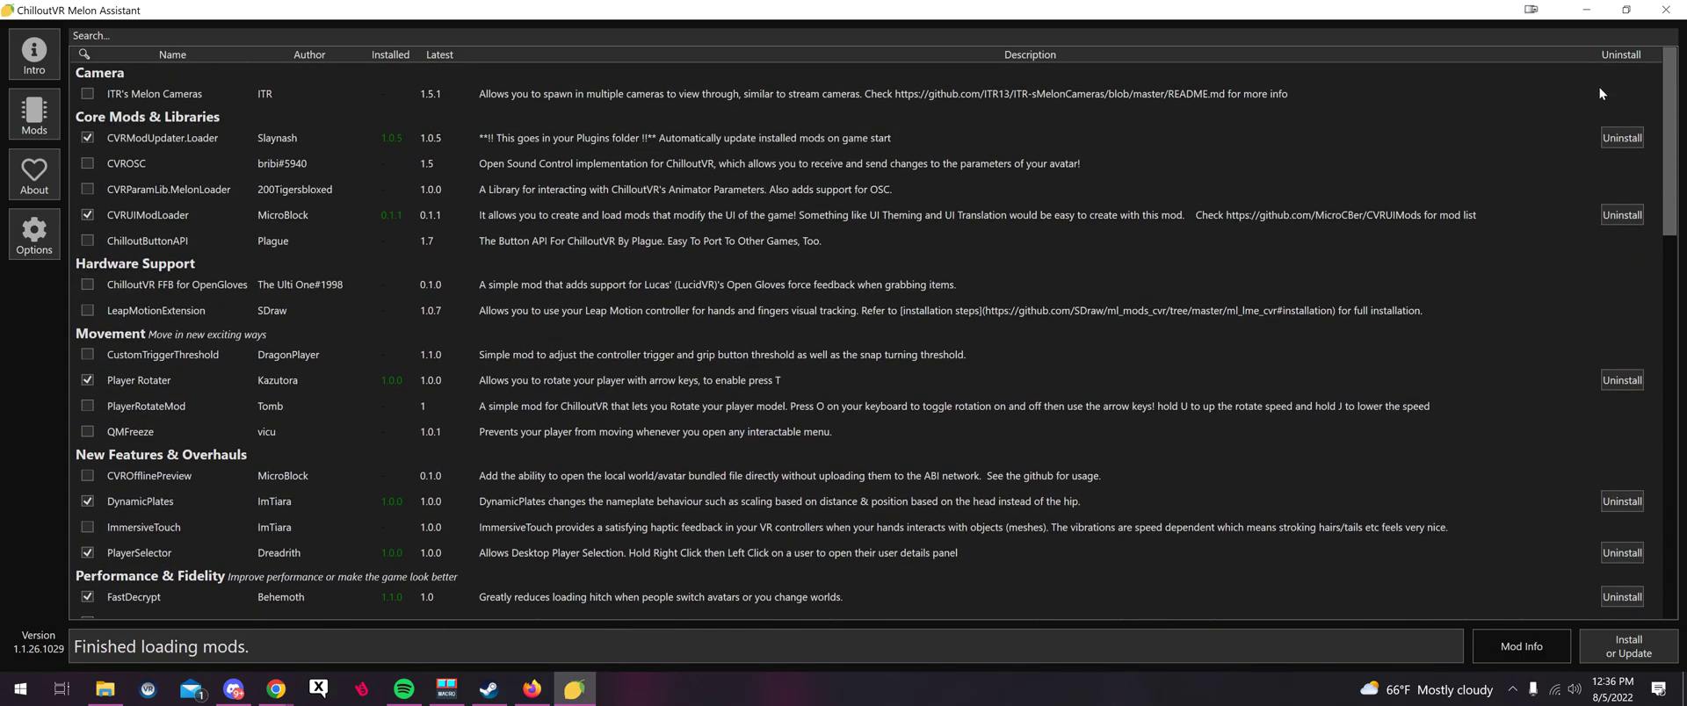
{"action": "scroll", "coordinate": [1599, 91], "scroll_direction": "down", "scroll_amount": 15}
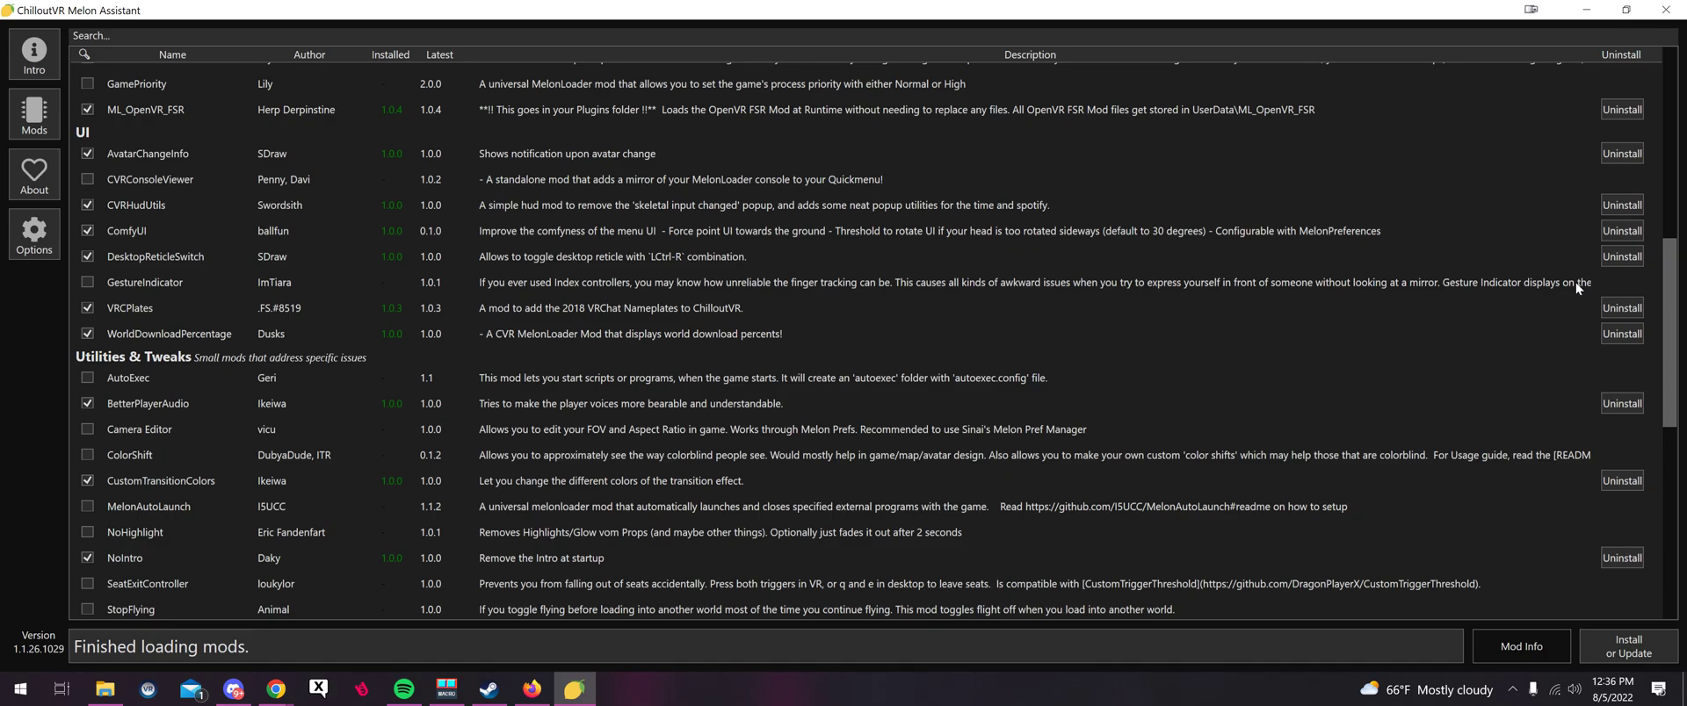
{"action": "scroll", "coordinate": [1582, 298], "scroll_direction": "down", "scroll_amount": 12}
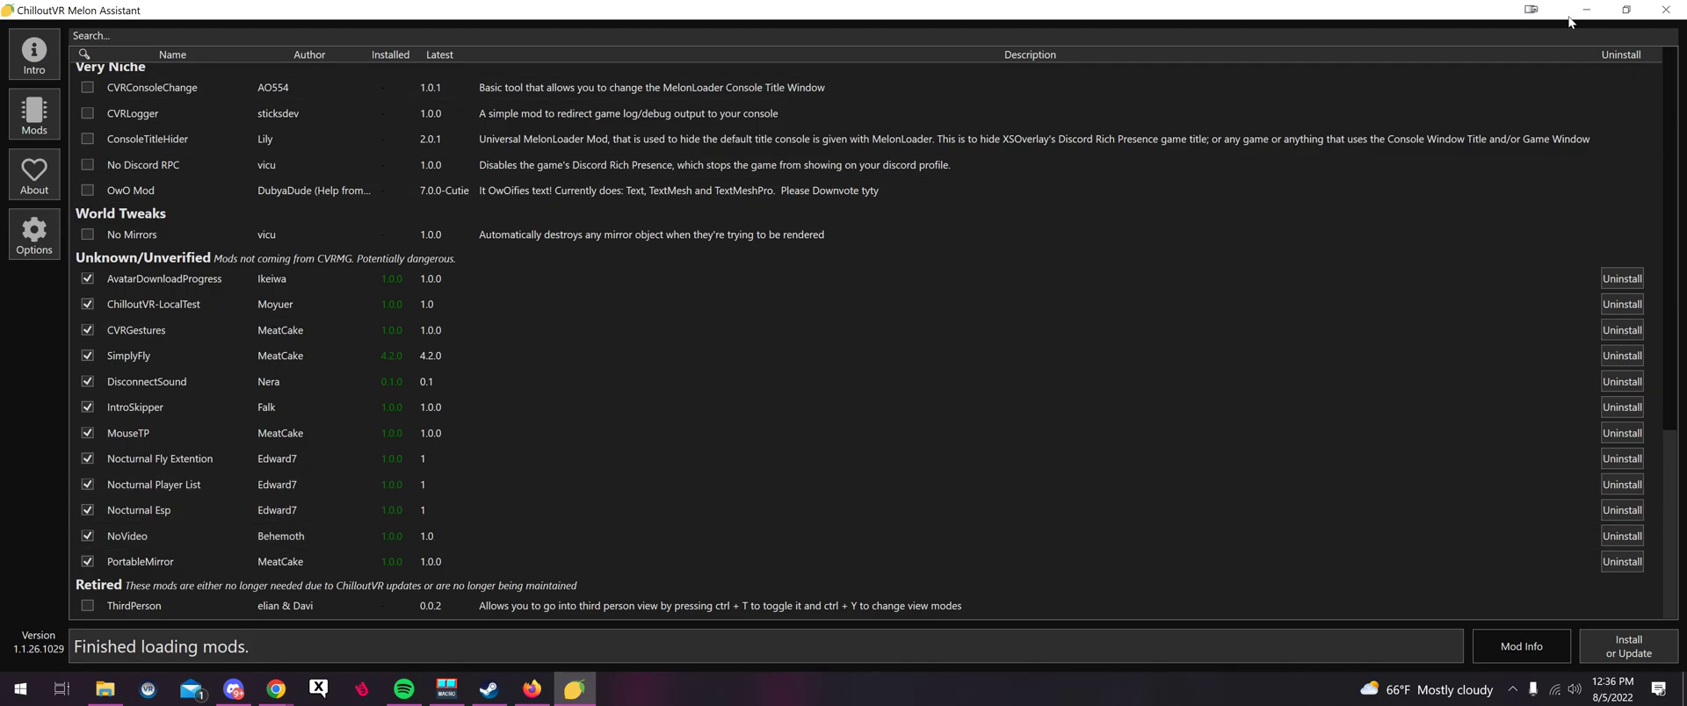
Search GitHub repositories for 'cvr' and sort the 2,231 results by recently updated
{"action": "left_click", "coordinate": [541, 701]}
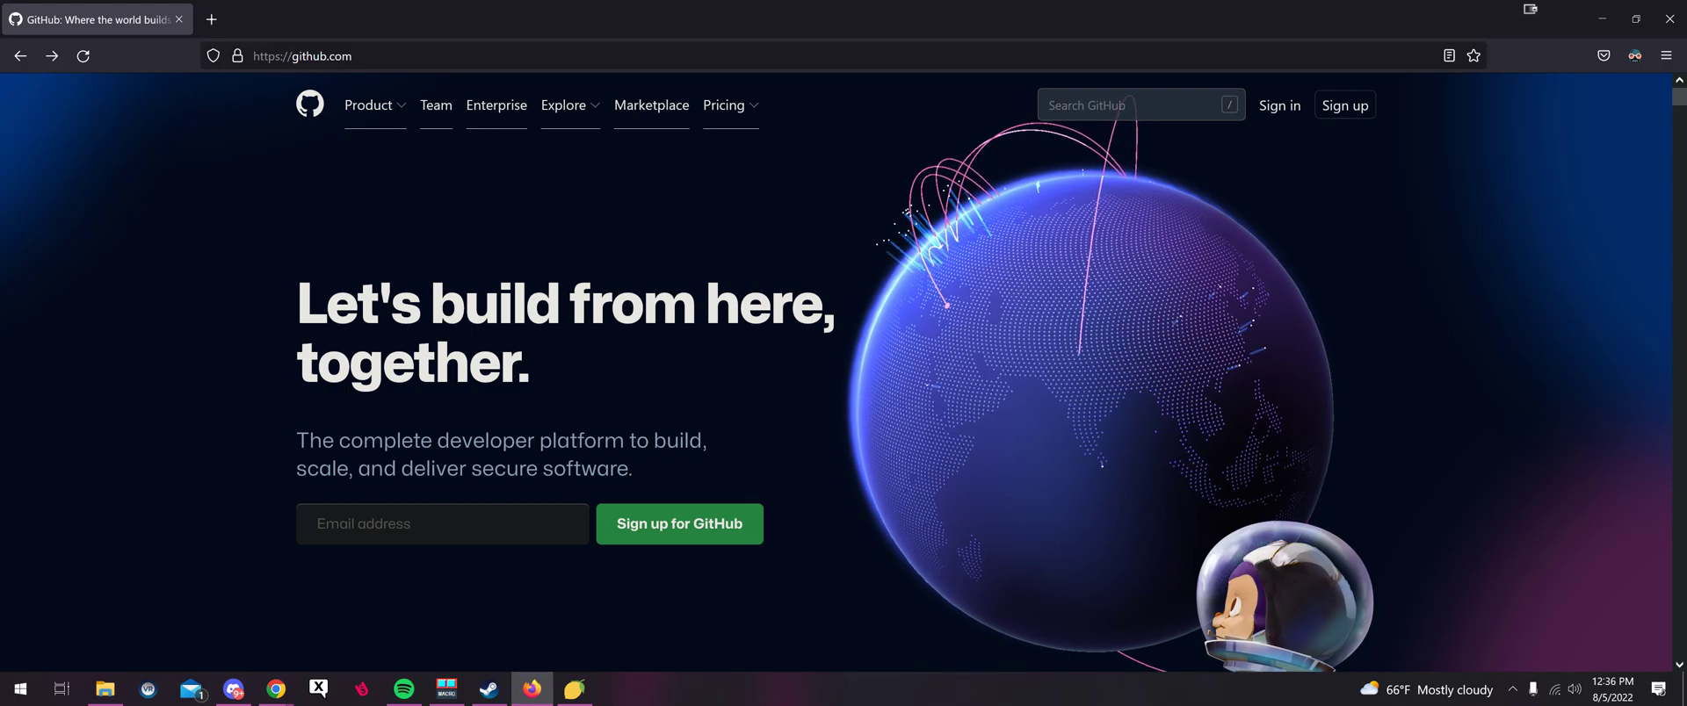
{"action": "key", "text": "/"}
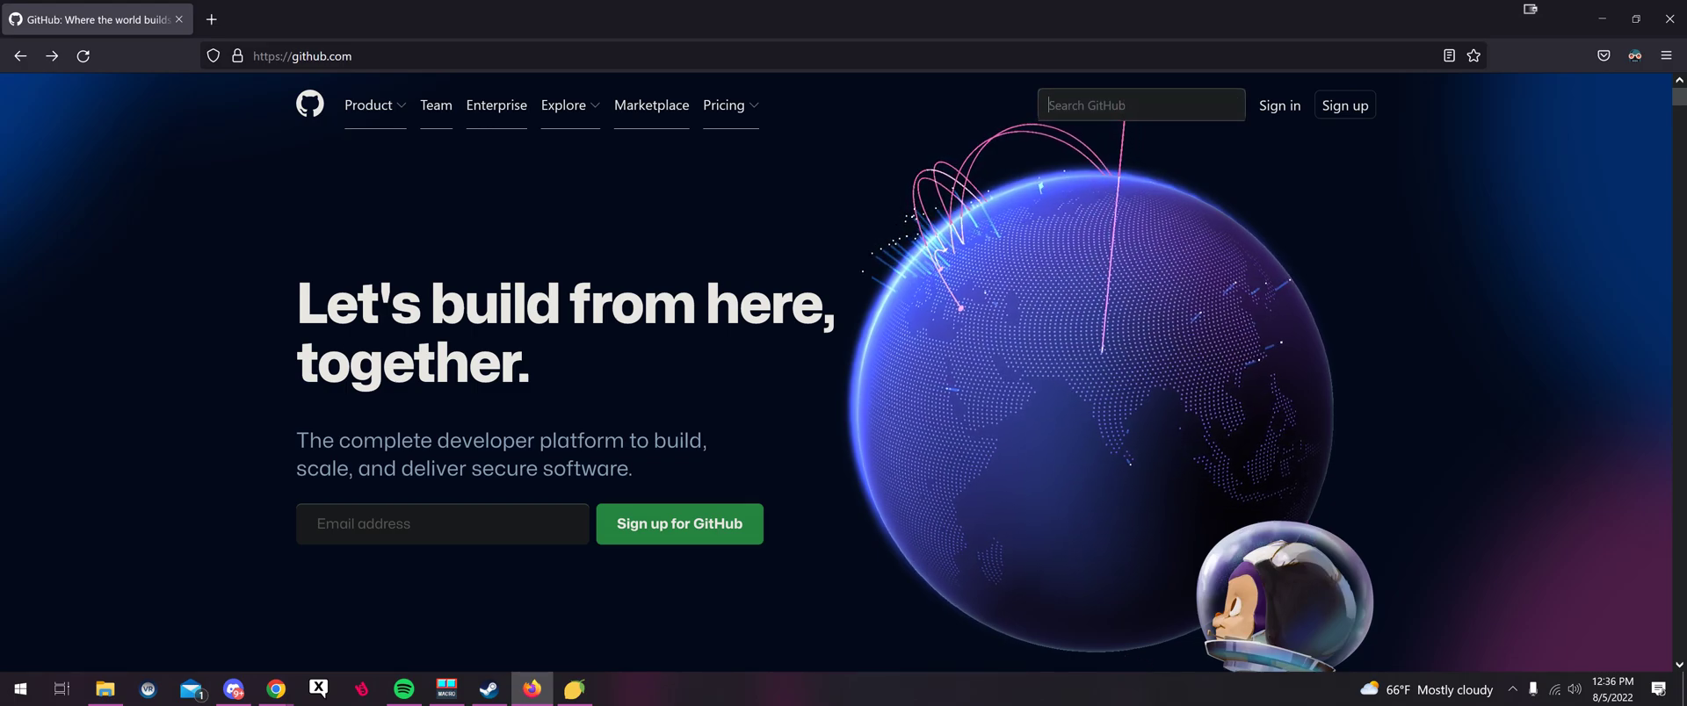
{"action": "type", "text": "cv"}
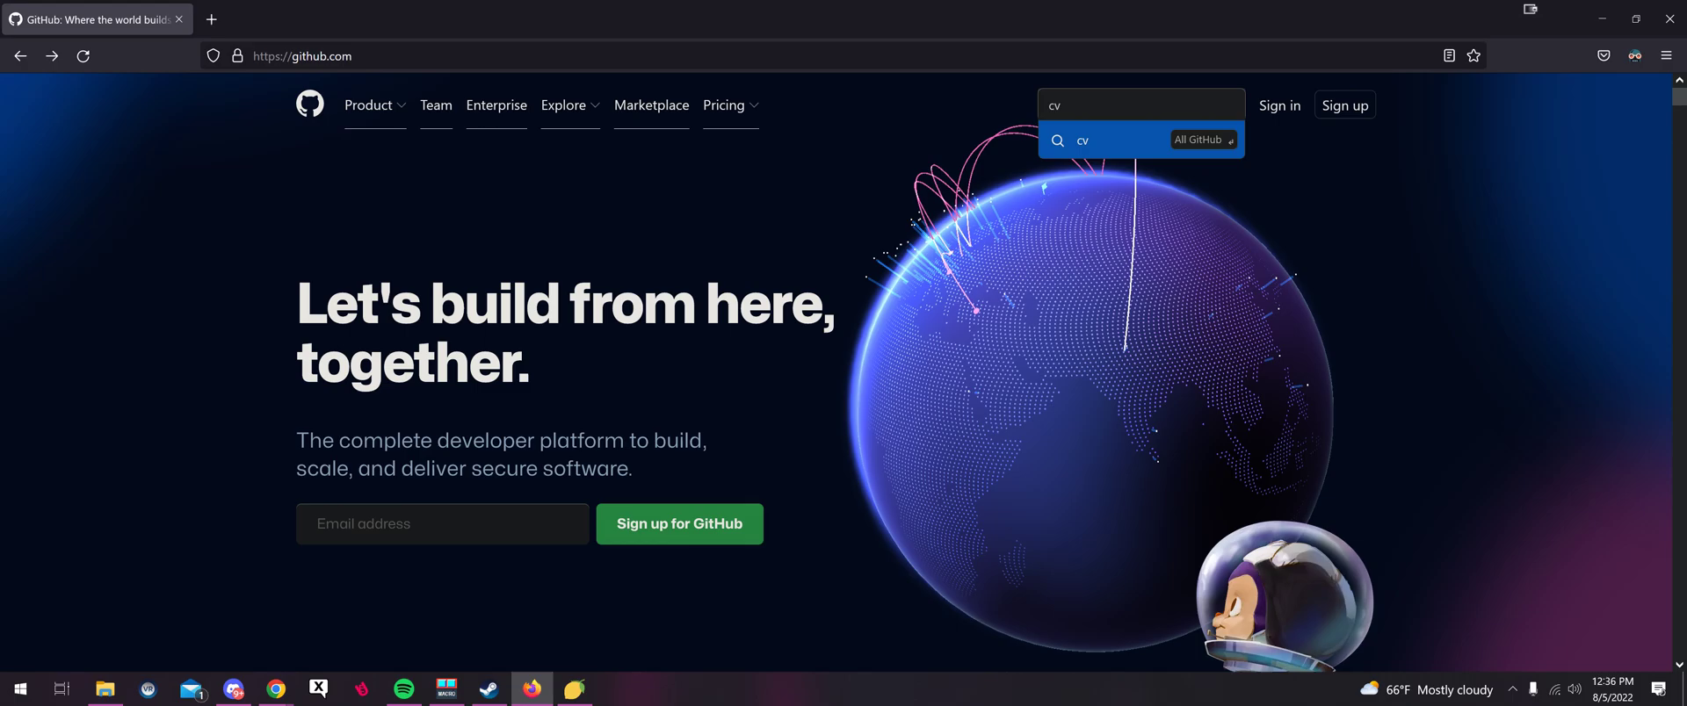
{"action": "type", "text": "r"}
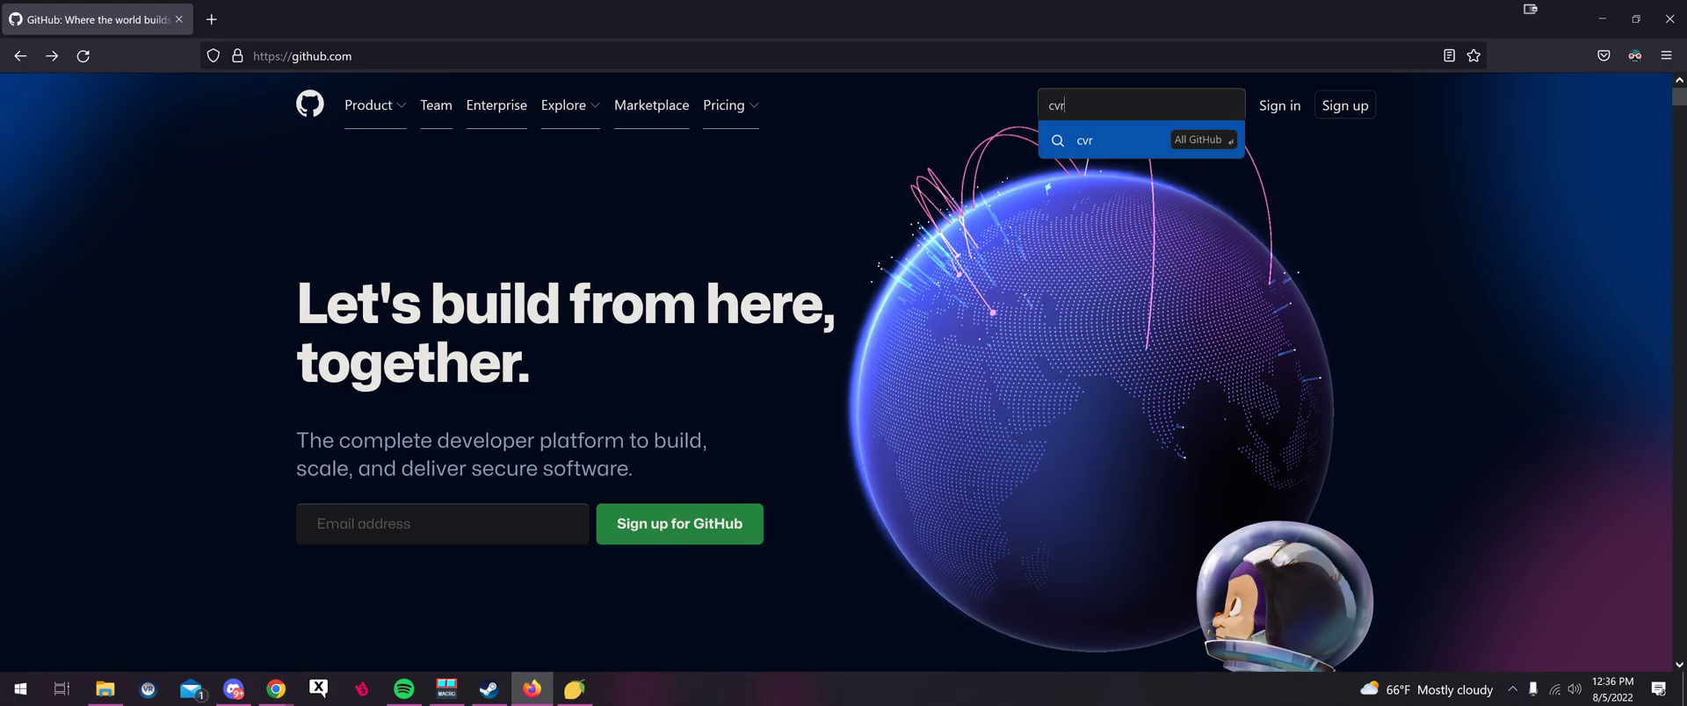
{"action": "key", "text": "Return"}
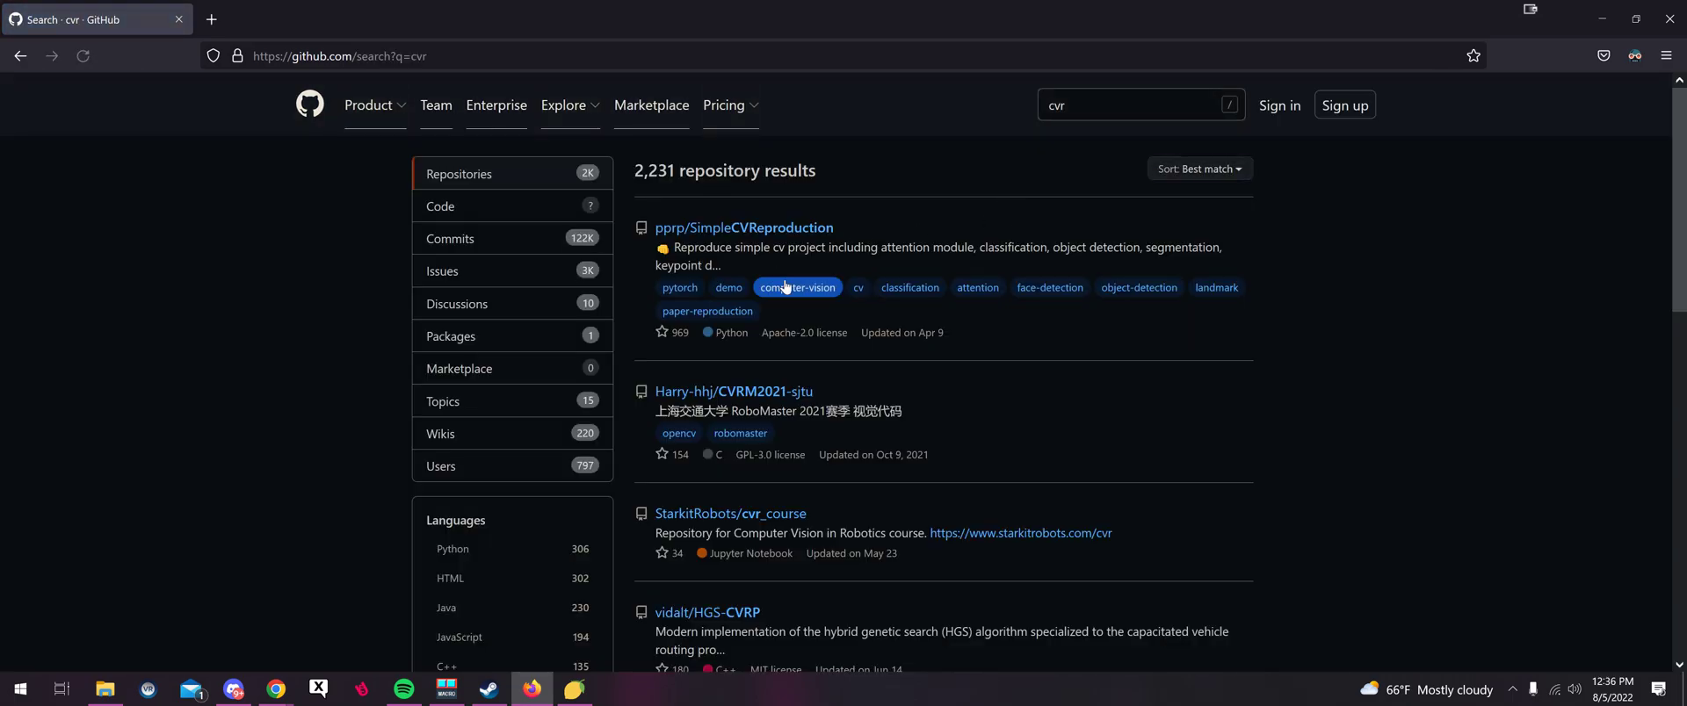
{"action": "left_click", "coordinate": [1177, 171]}
{"action": "left_click", "coordinate": [1081, 368]}
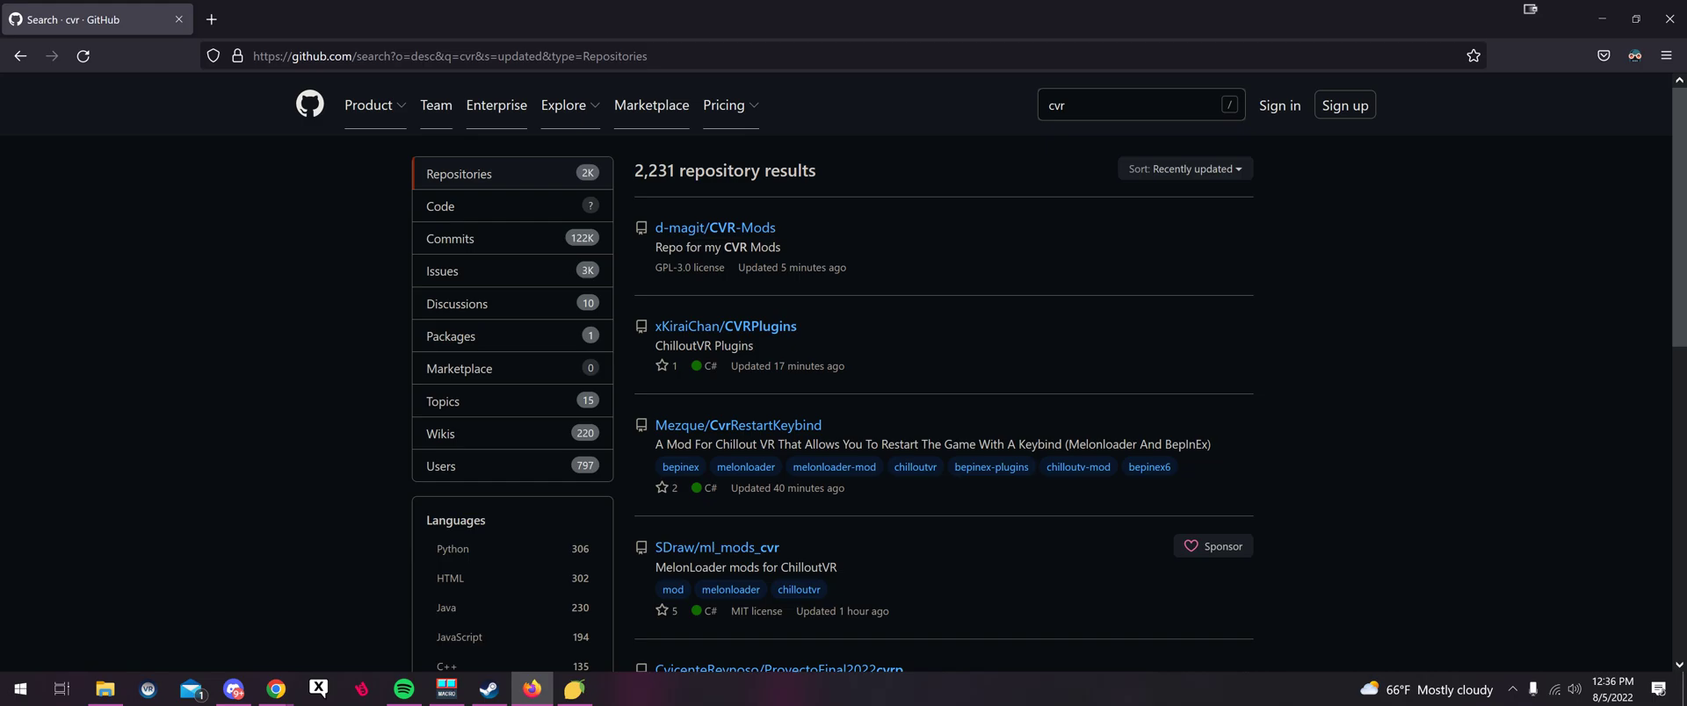
Glance at the CVR-Mods repository, then return to the cvr results
{"action": "left_click", "coordinate": [745, 230]}
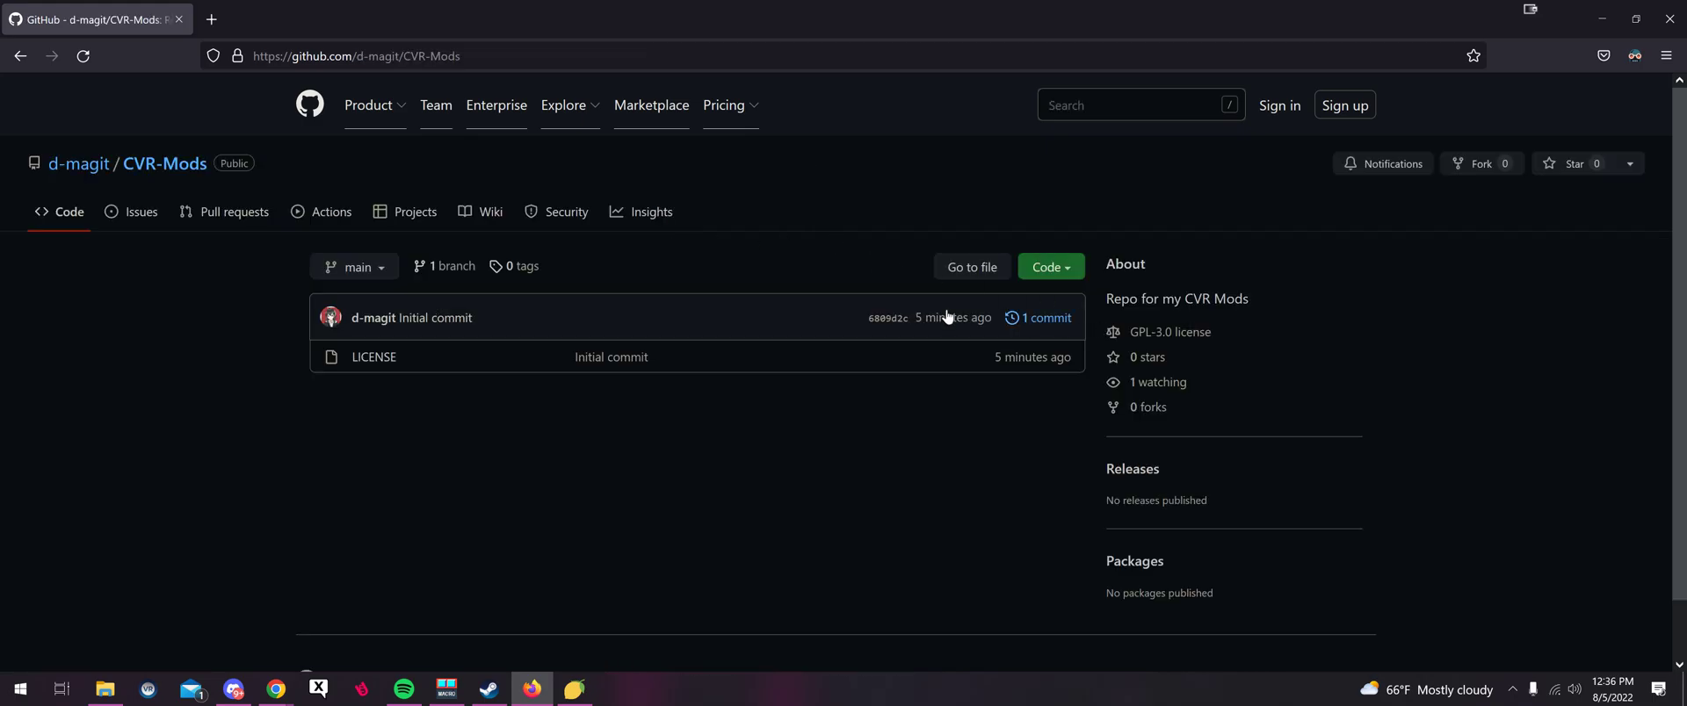
{"action": "left_click", "coordinate": [19, 55]}
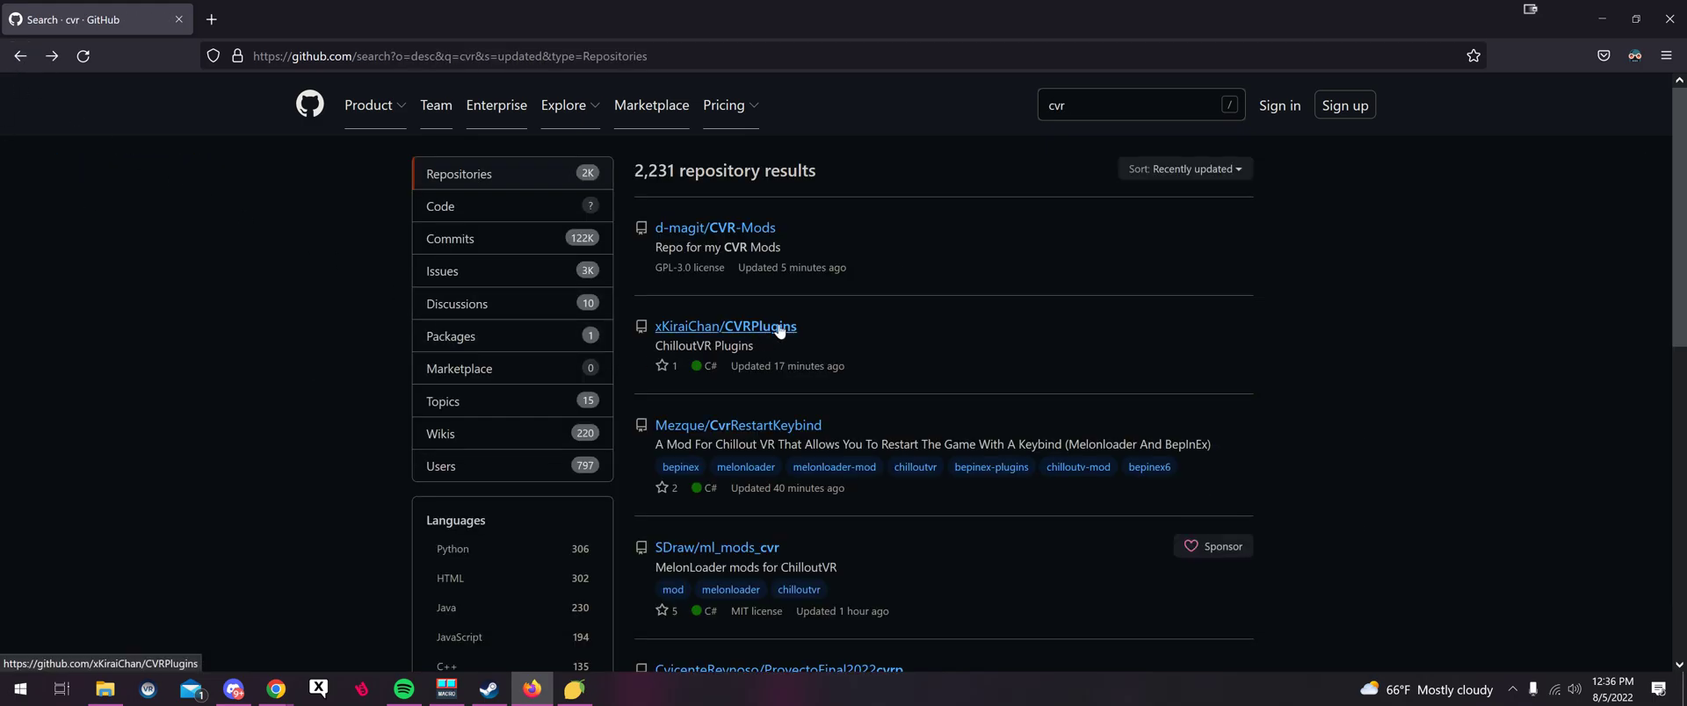
{"action": "scroll", "coordinate": [779, 331], "scroll_direction": "down", "scroll_amount": 2}
Open the CVRPlugins repository and read through its README
{"action": "left_click", "coordinate": [769, 150]}
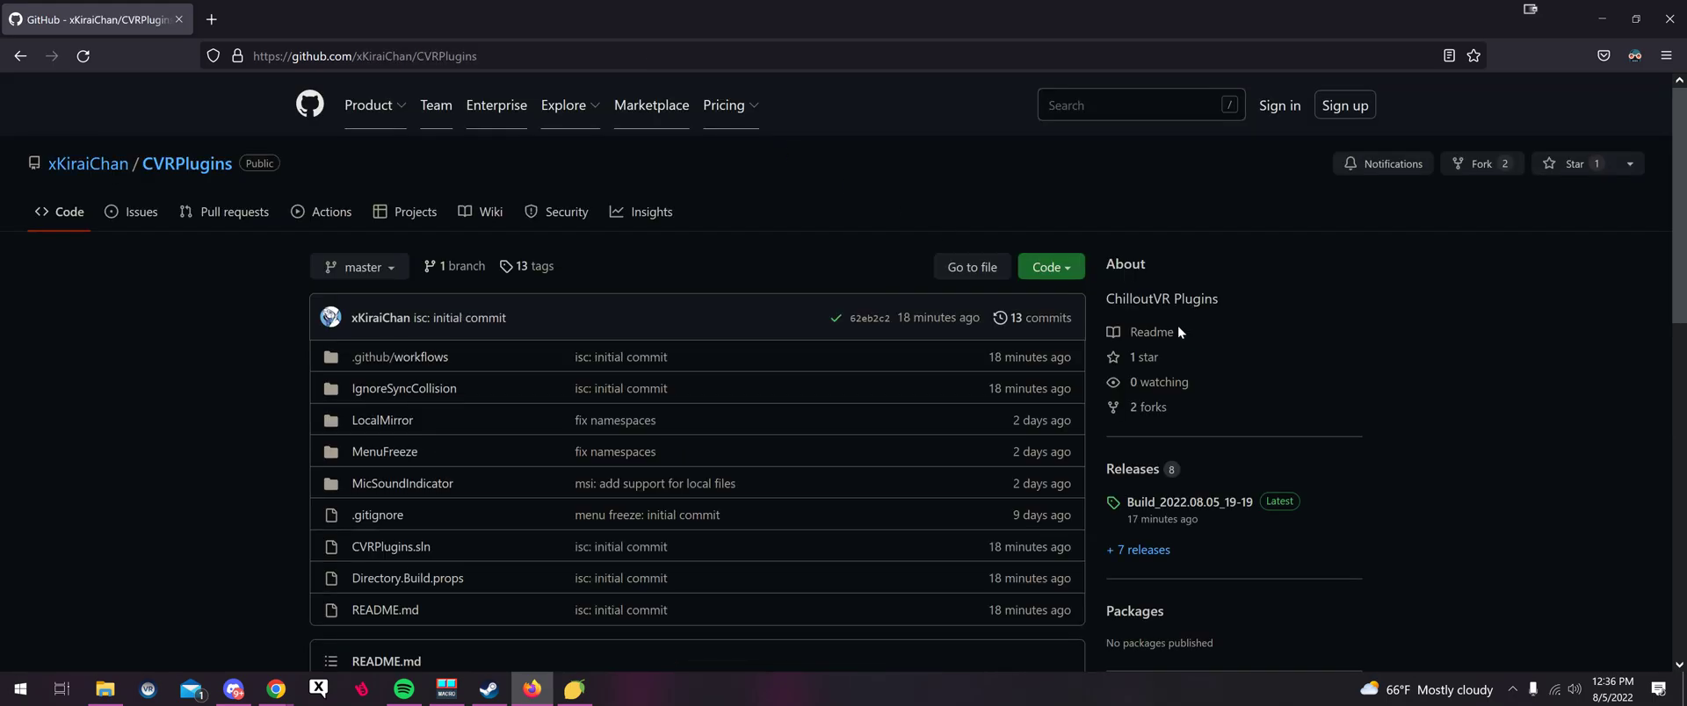
{"action": "scroll", "coordinate": [1230, 439], "scroll_direction": "down", "scroll_amount": 5}
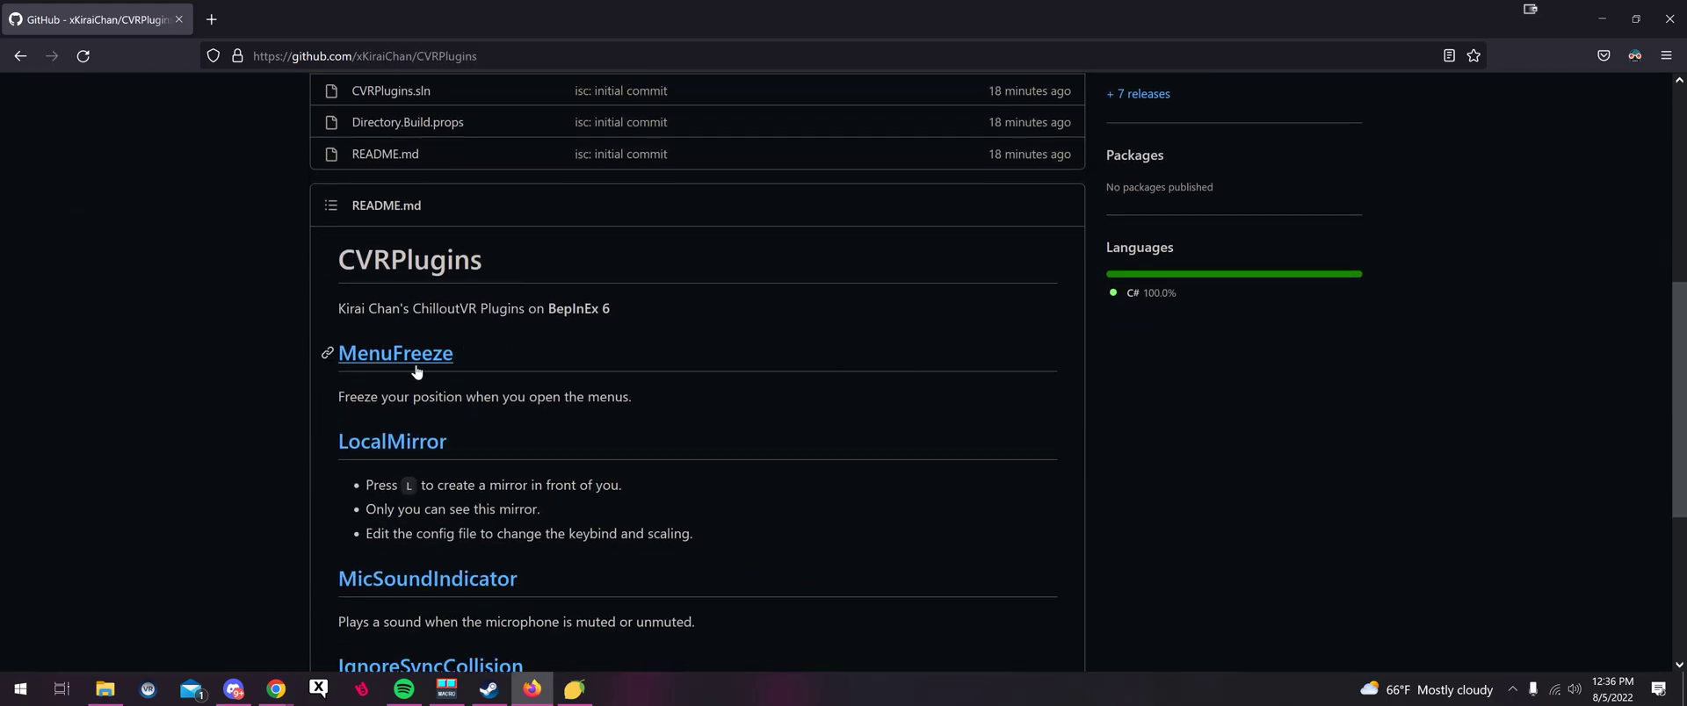
{"action": "scroll", "coordinate": [464, 406], "scroll_direction": "down", "scroll_amount": 2}
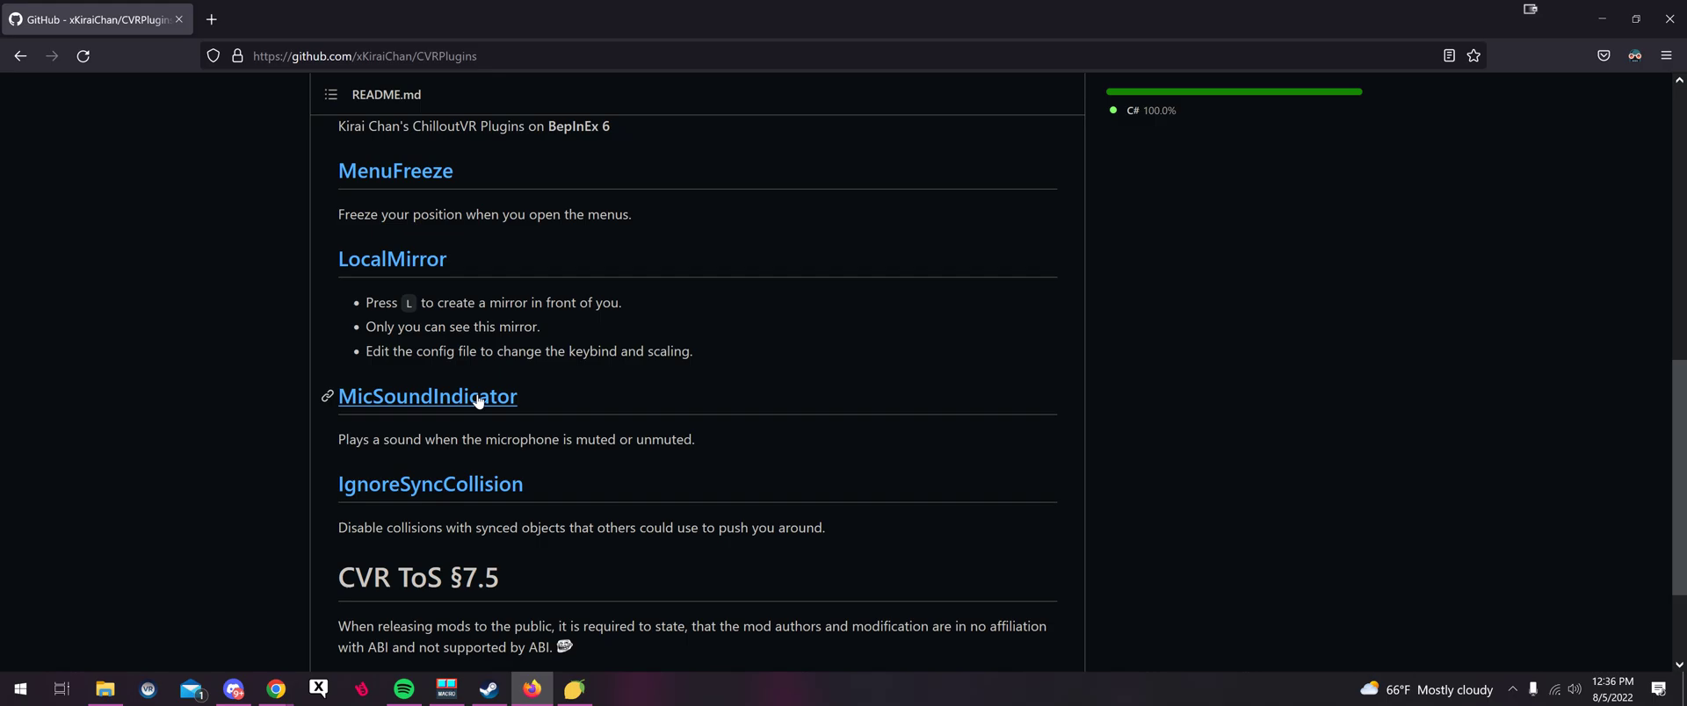
{"action": "scroll", "coordinate": [475, 404], "scroll_direction": "down", "scroll_amount": 2}
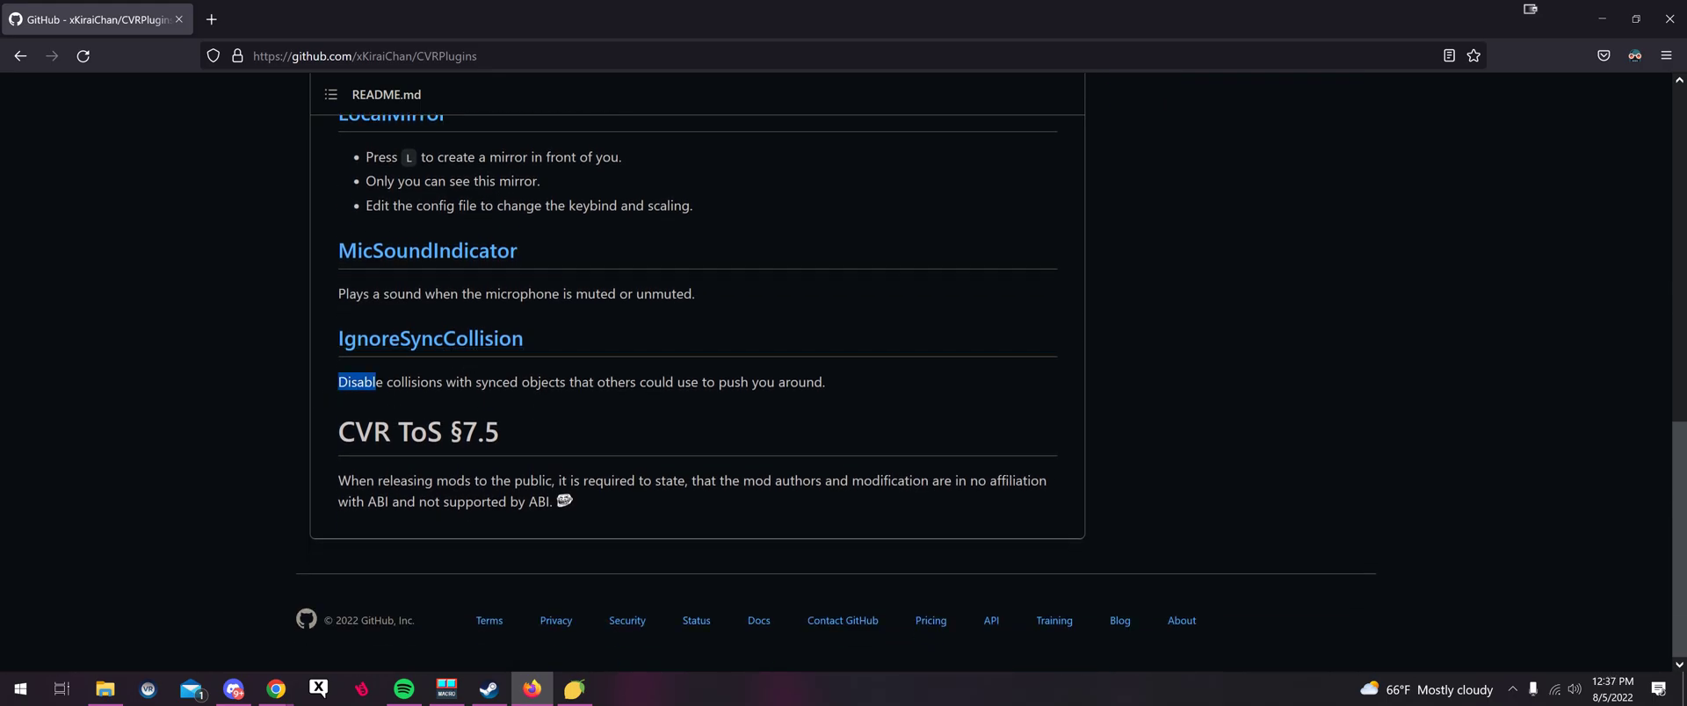
{"action": "mouse_move", "coordinate": [376, 381]}
{"action": "left_mouse_down"}
{"action": "mouse_move", "coordinate": [654, 382]}
{"action": "mouse_move", "coordinate": [851, 352]}
{"action": "left_mouse_up"}
{"action": "left_click", "coordinate": [854, 351]}
{"action": "scroll", "coordinate": [854, 352], "scroll_direction": "up", "scroll_amount": 10}
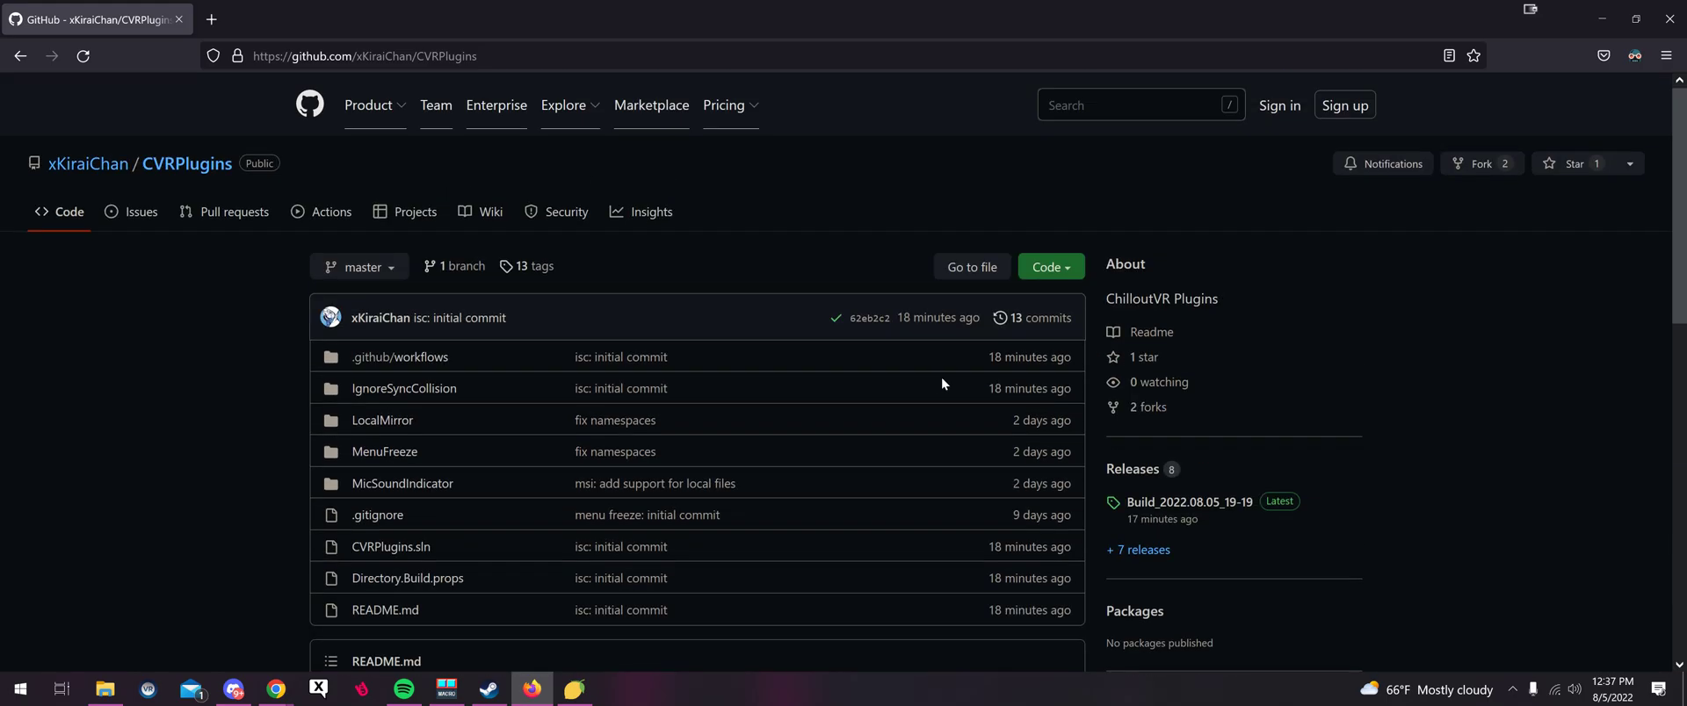
Check the Build_2022.08.05_19-19 release assets, then return to the cvr results
{"action": "left_click", "coordinate": [1142, 502]}
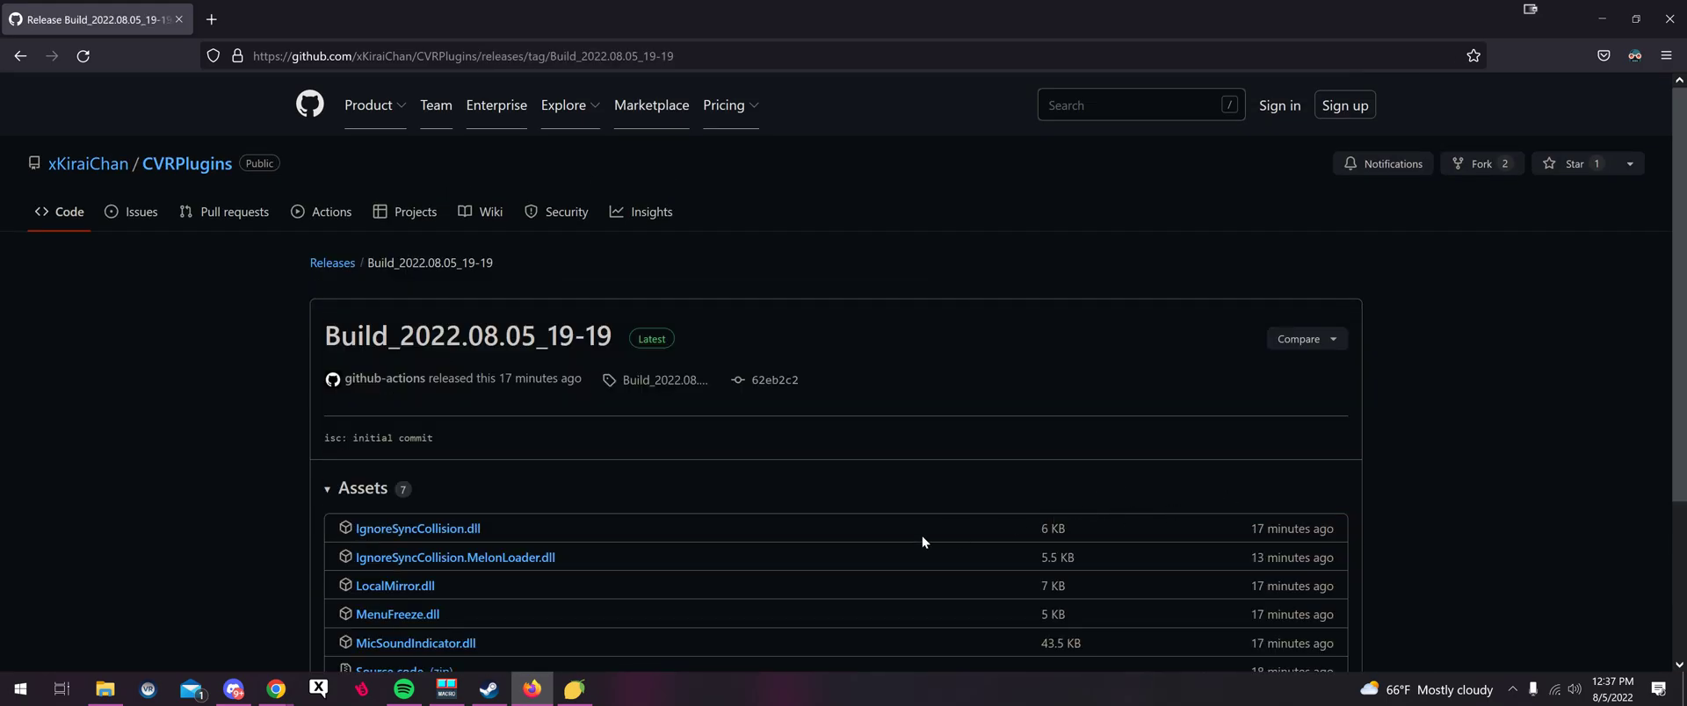
{"action": "scroll", "coordinate": [400, 443], "scroll_direction": "down", "scroll_amount": 3}
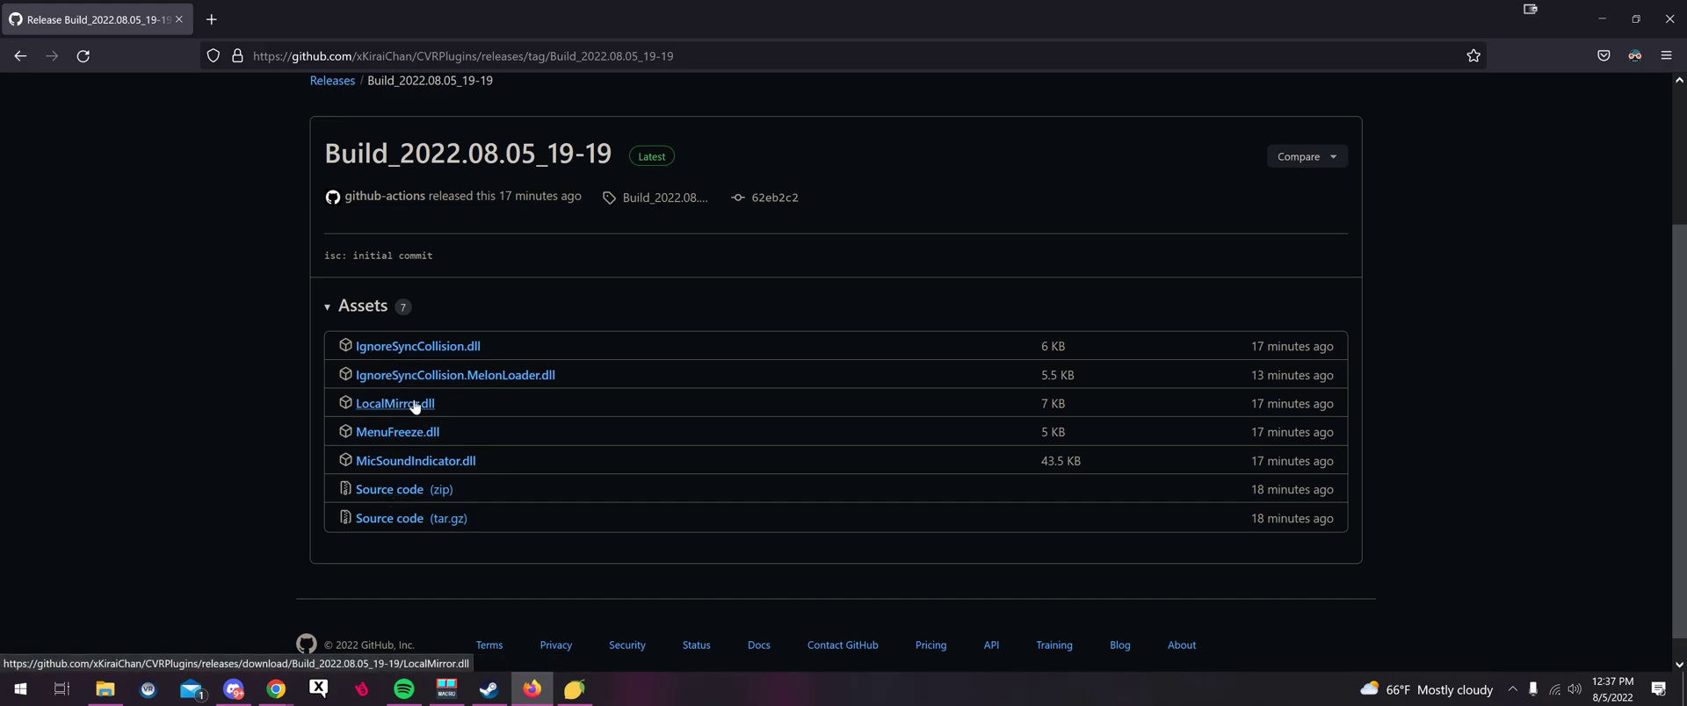
{"action": "left_click", "coordinate": [23, 69]}
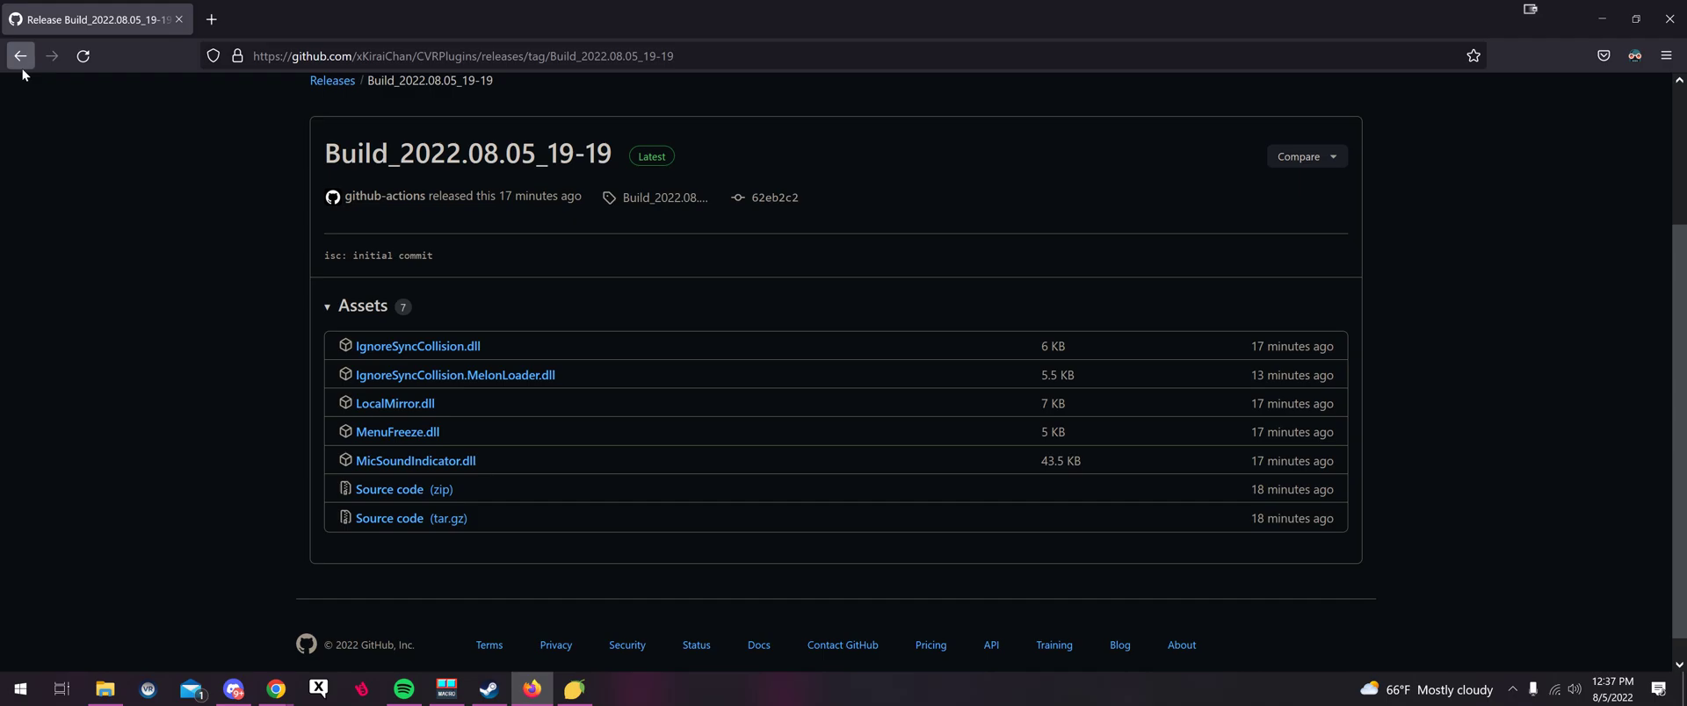
{"action": "left_click", "coordinate": [23, 69]}
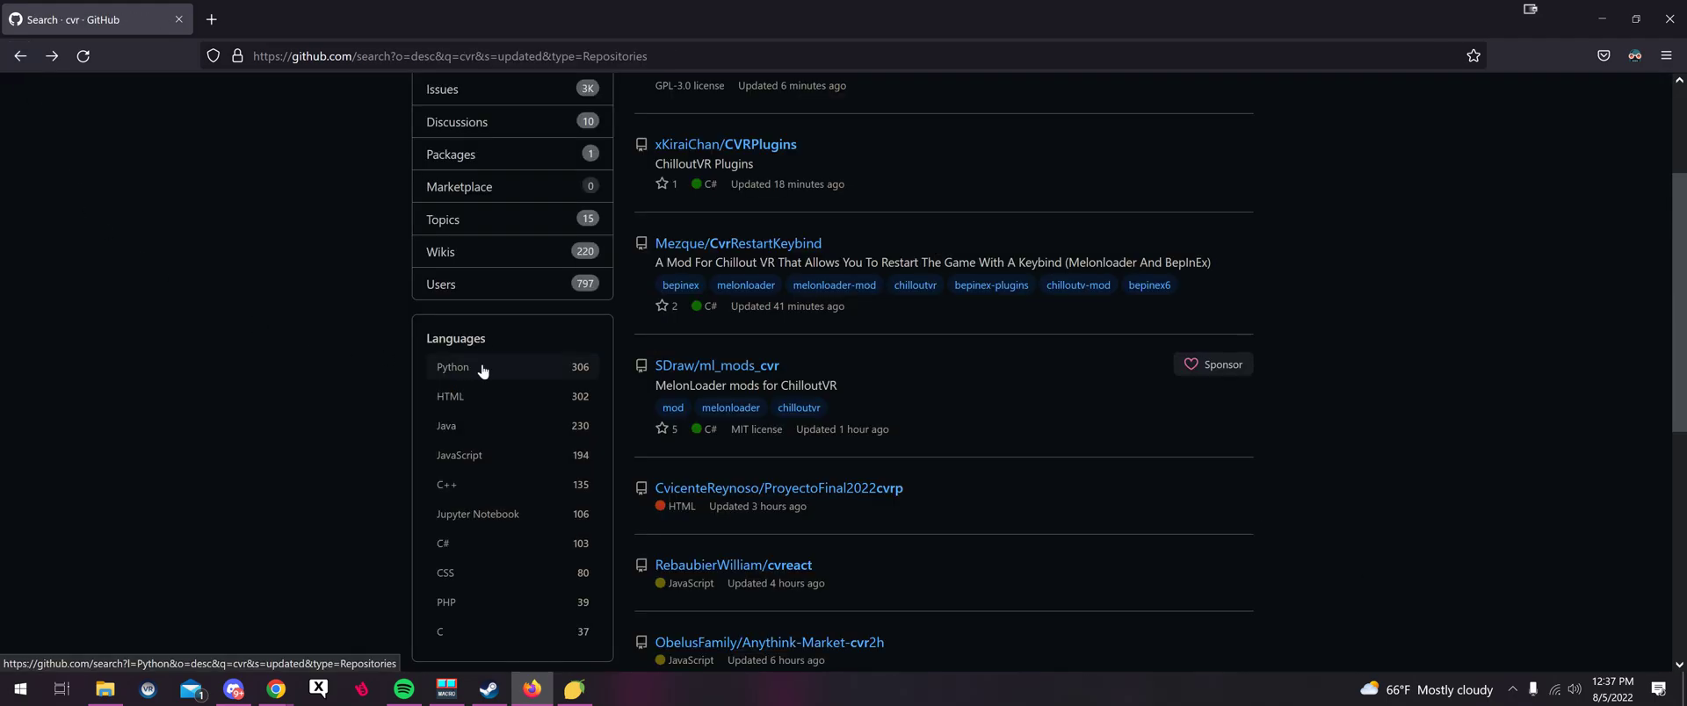
Read the ml_mods_cvr repository README, then return to the cvr search results
{"action": "left_click", "coordinate": [734, 367]}
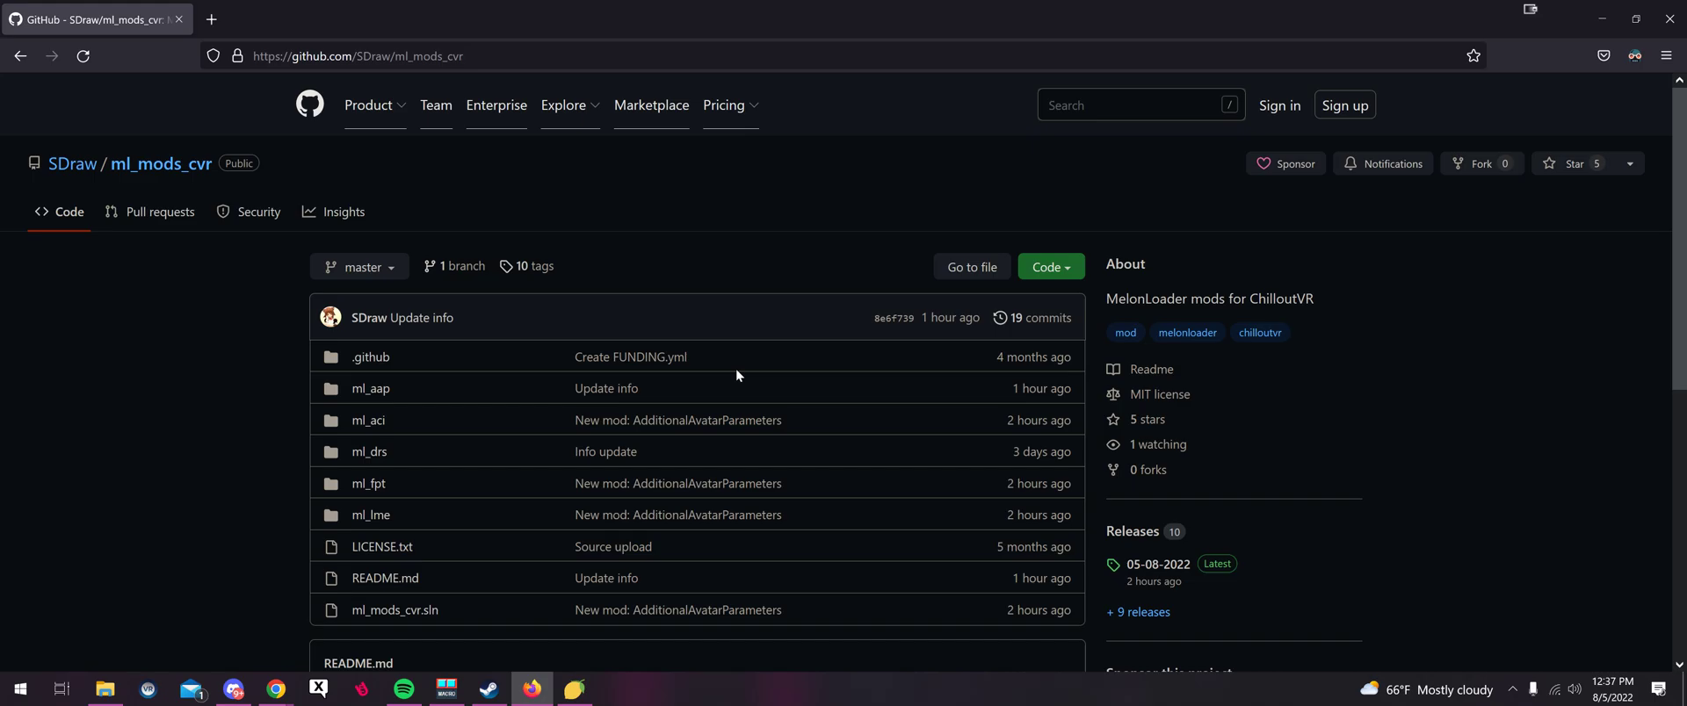
{"action": "scroll", "coordinate": [736, 369], "scroll_direction": "down", "scroll_amount": 5}
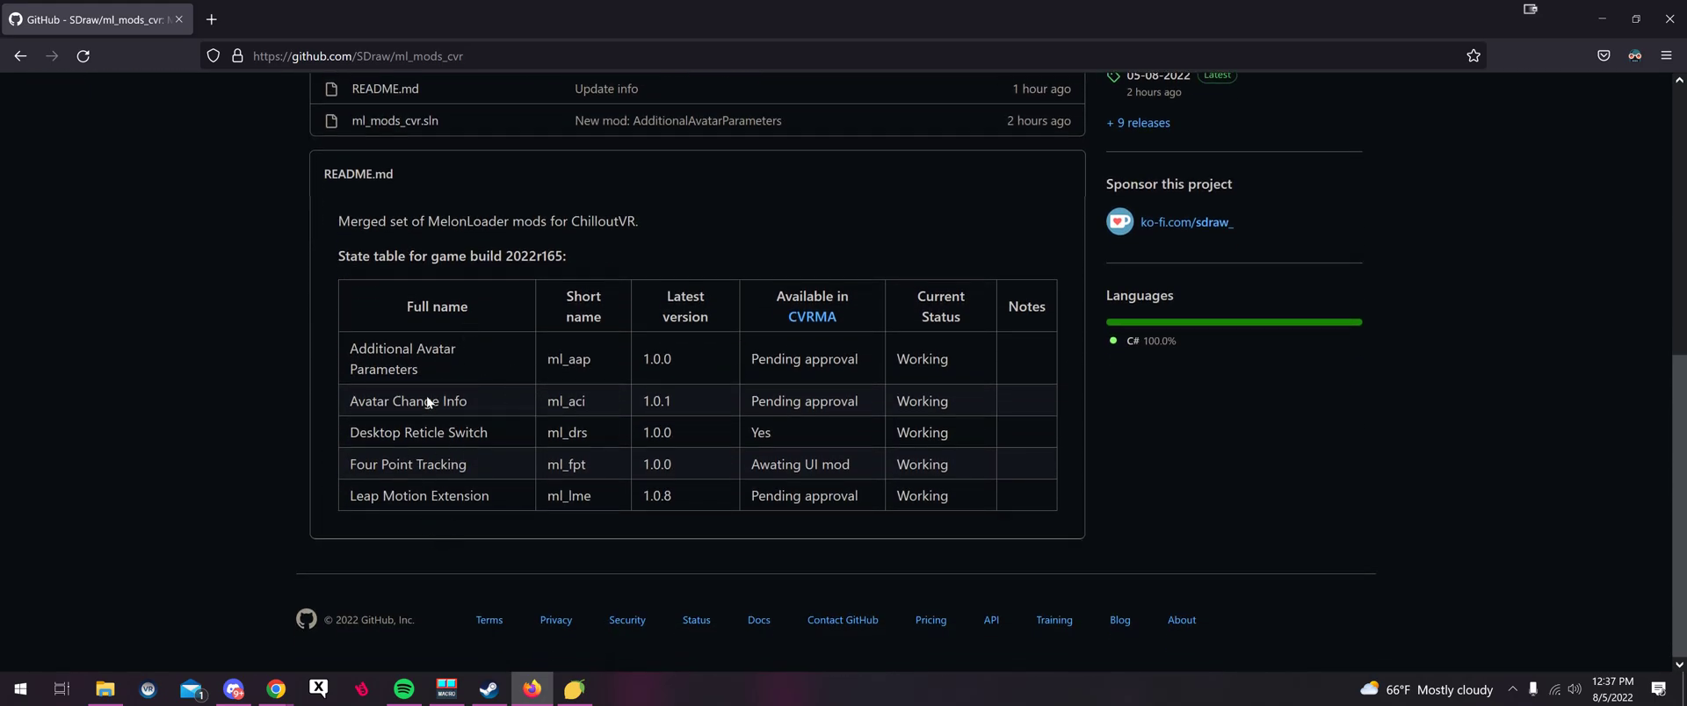
{"action": "mouse_move", "coordinate": [431, 400]}
{"action": "left_mouse_down"}
{"action": "mouse_move", "coordinate": [951, 401]}
{"action": "mouse_move", "coordinate": [349, 400]}
{"action": "left_mouse_up"}
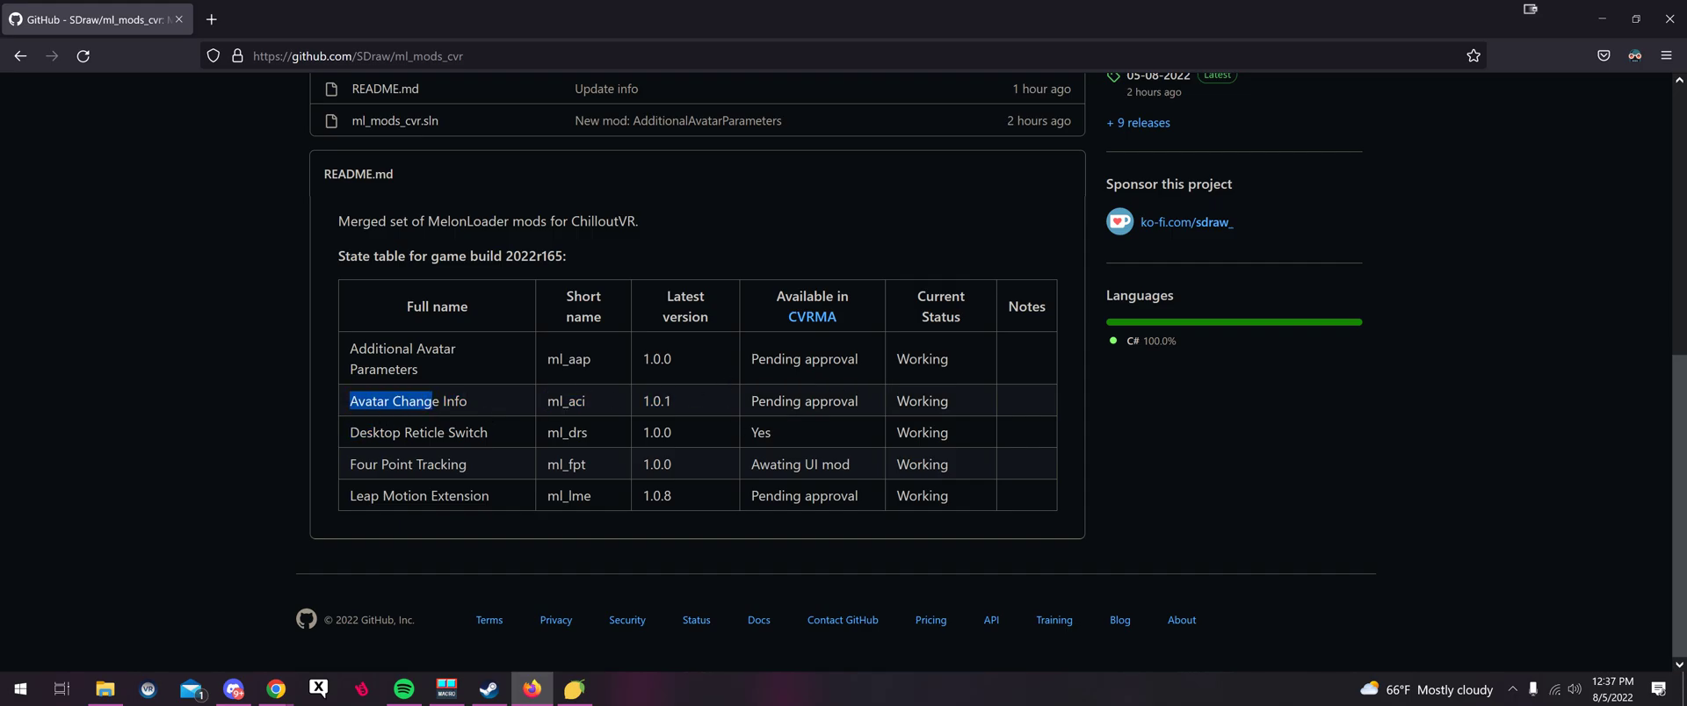
{"action": "left_click", "coordinate": [19, 55]}
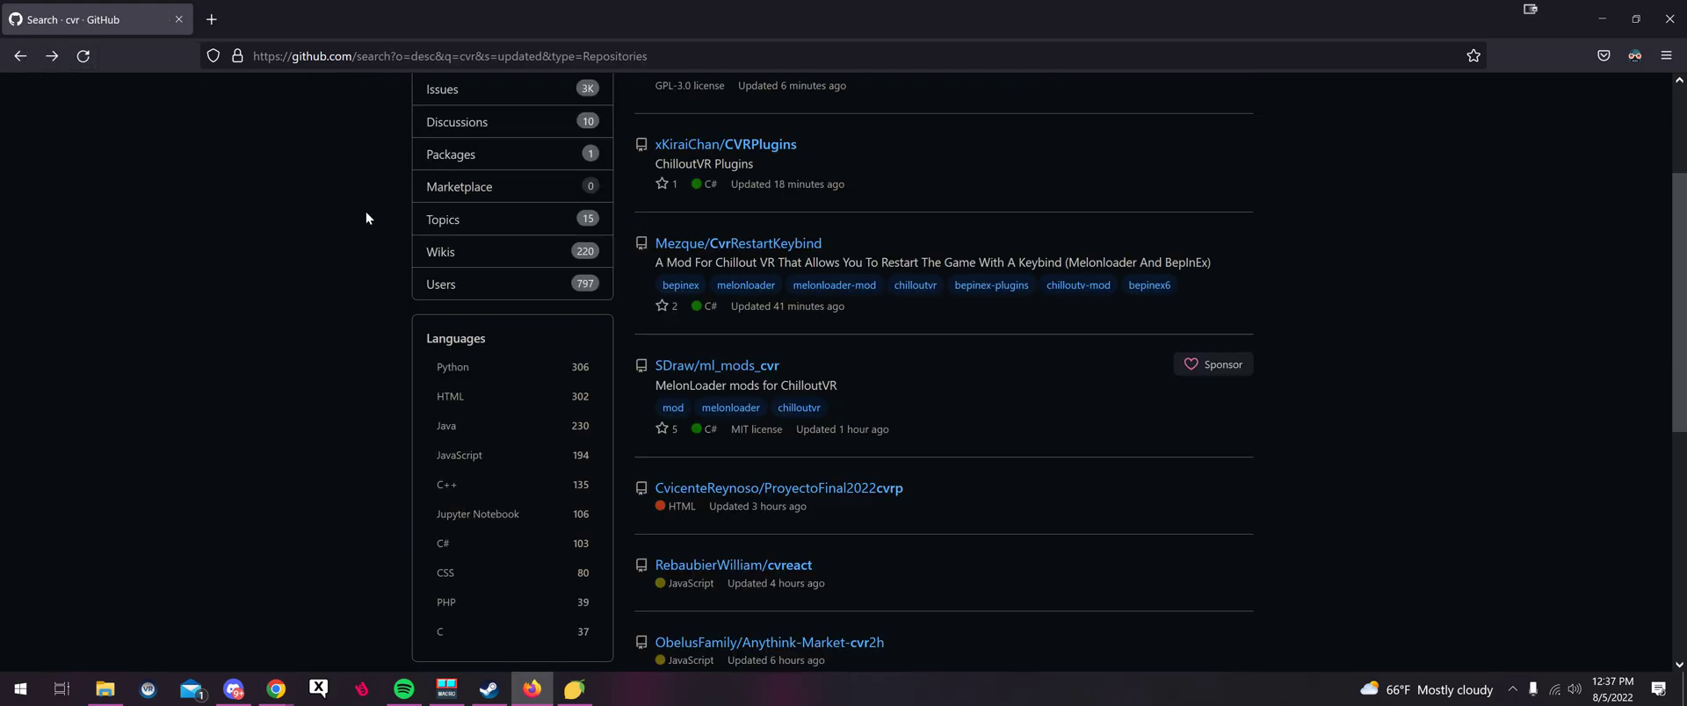
{"action": "scroll", "coordinate": [642, 325], "scroll_direction": "down", "scroll_amount": 5}
{"action": "scroll", "coordinate": [755, 299], "scroll_direction": "up", "scroll_amount": 8}
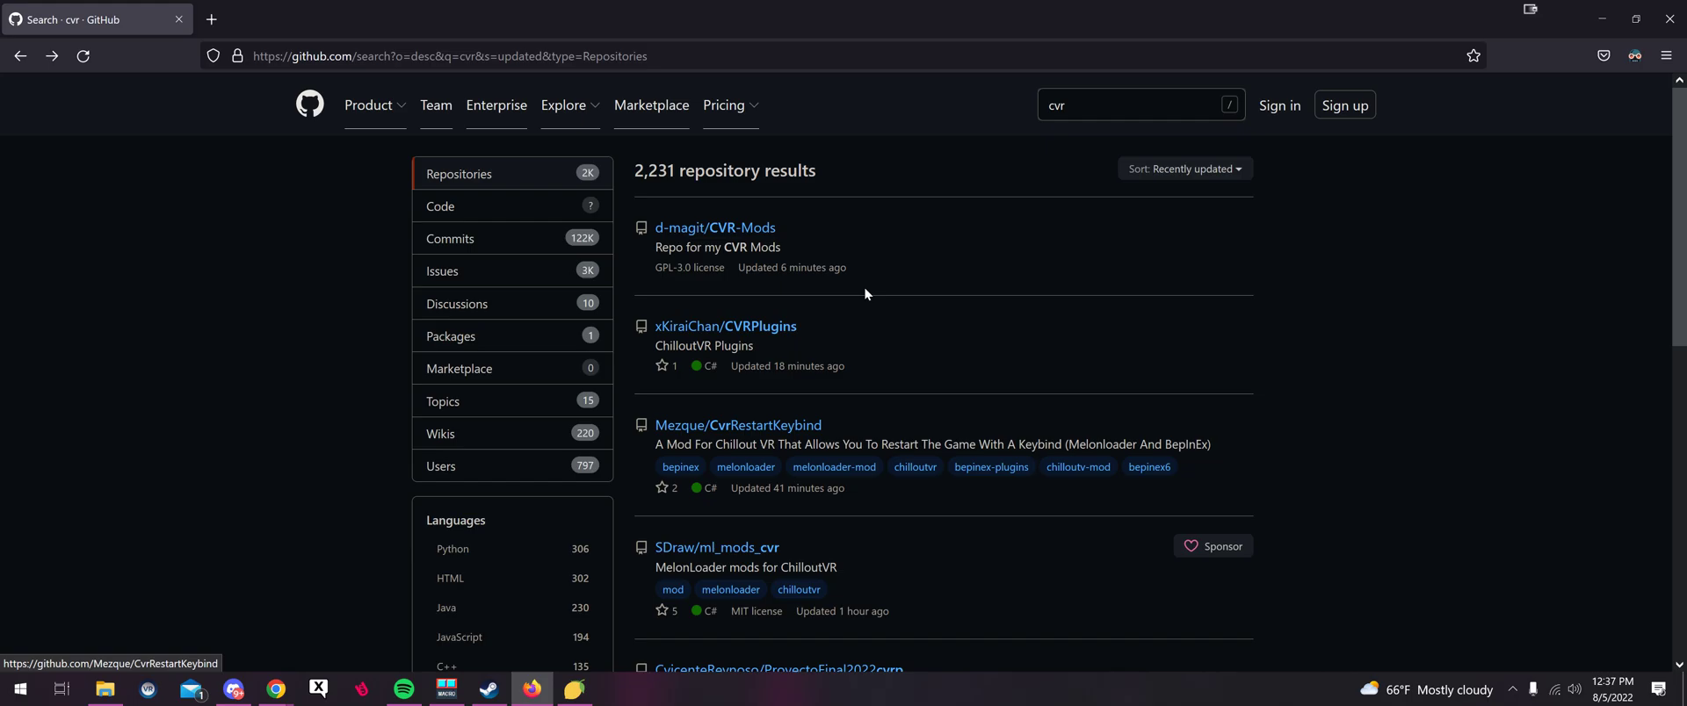
Search repositories for 'chilloutvr', sort by recently updated, and scroll the 72 results
{"action": "left_click", "coordinate": [1089, 106]}
{"action": "type", "text": "chill"}
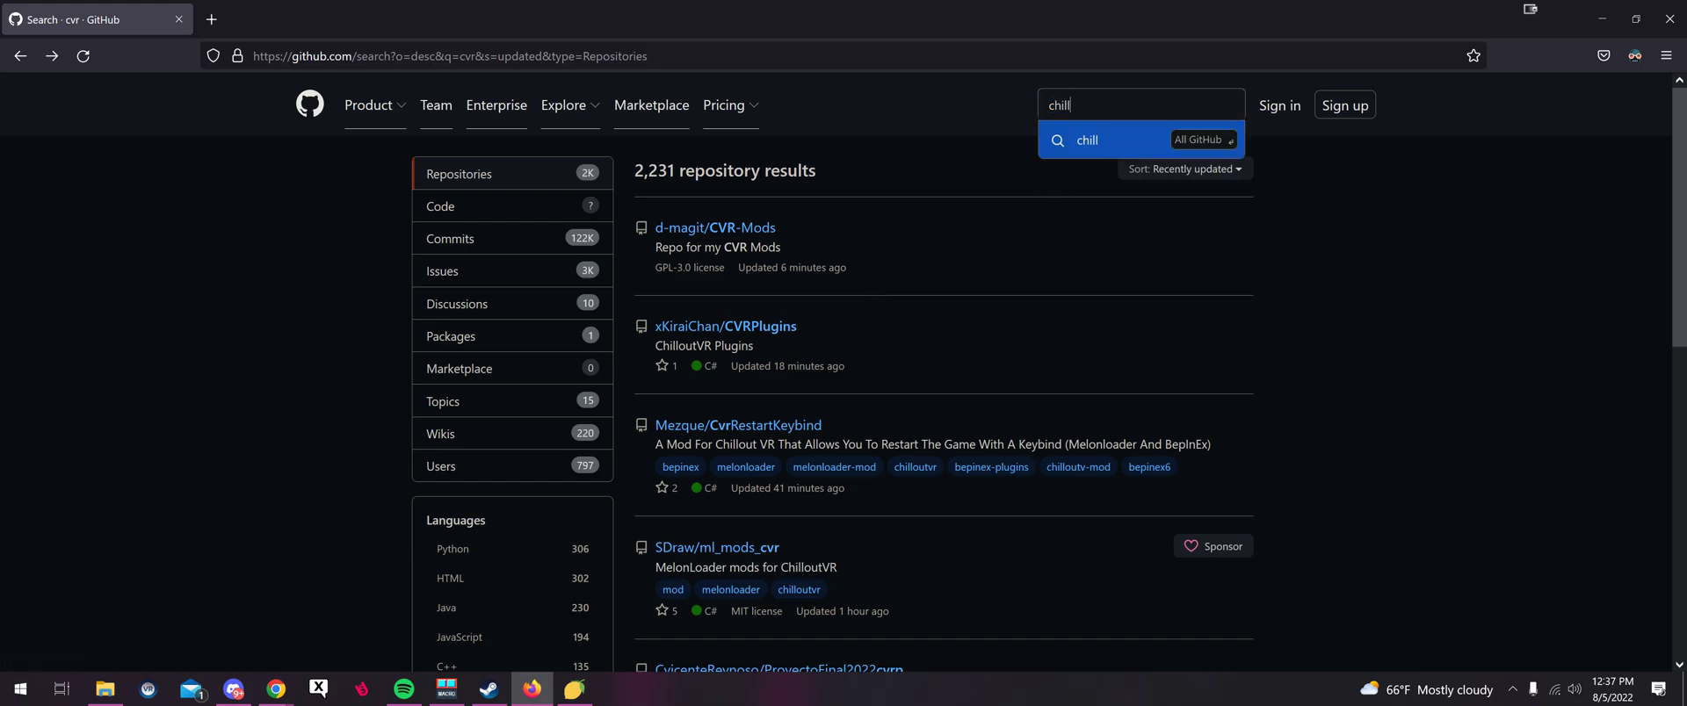
{"action": "type", "text": "outvr"}
{"action": "key", "text": "ctrl+a"}
{"action": "key", "text": "Return"}
{"action": "left_click", "coordinate": [1196, 169]}
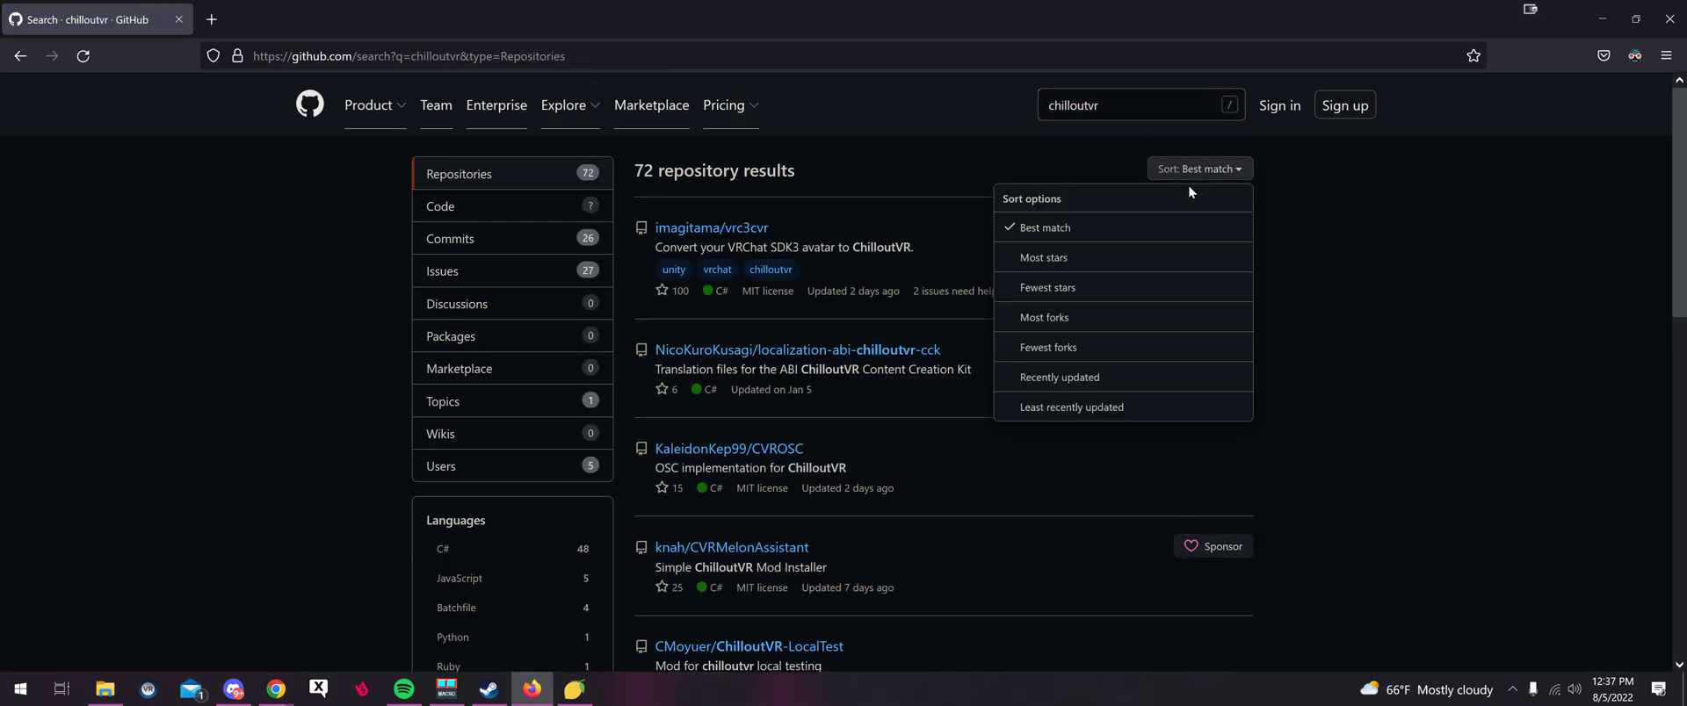
{"action": "left_click", "coordinate": [1096, 365]}
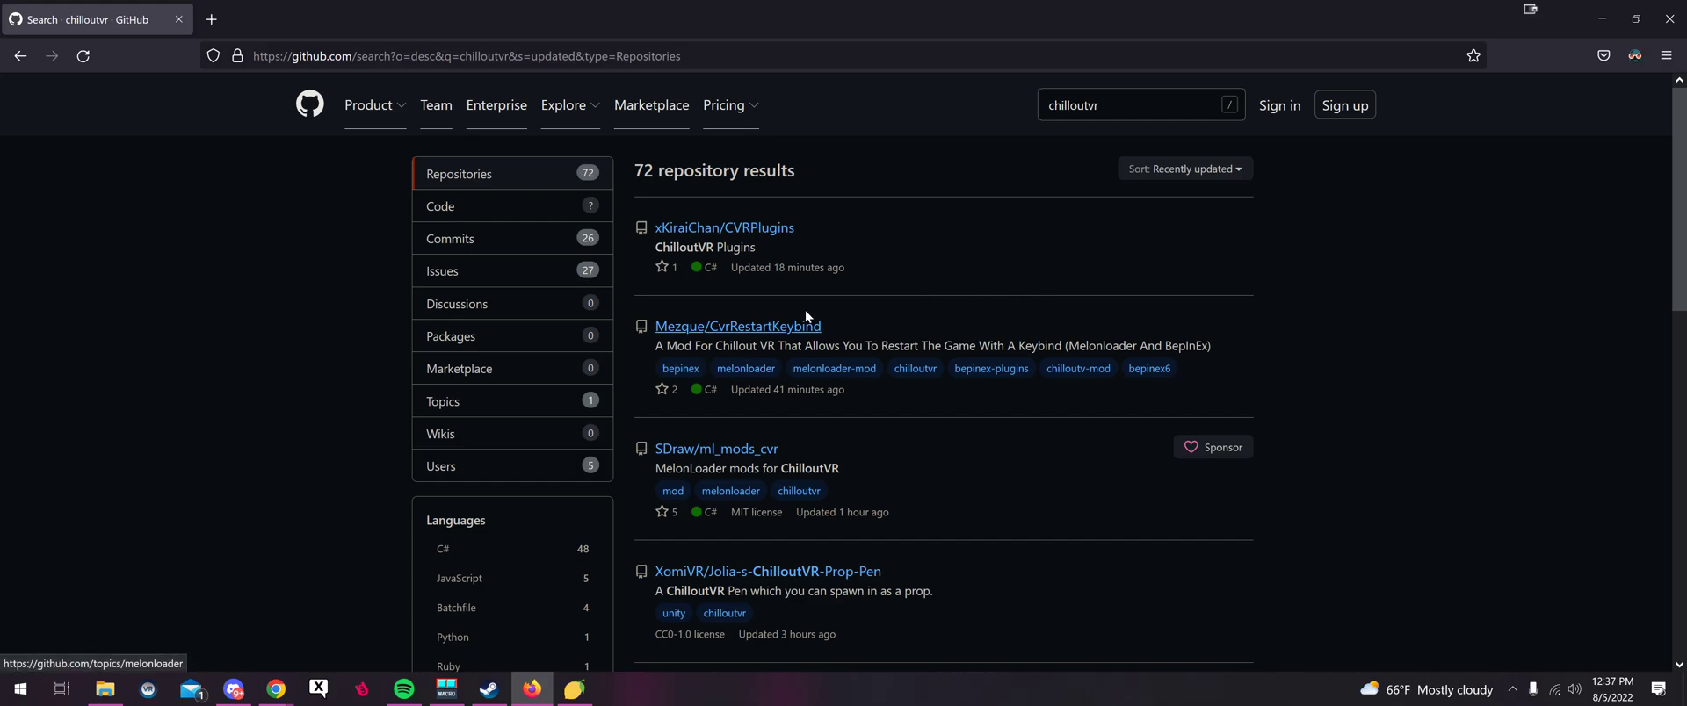
{"action": "scroll", "coordinate": [792, 227], "scroll_direction": "down", "scroll_amount": 2}
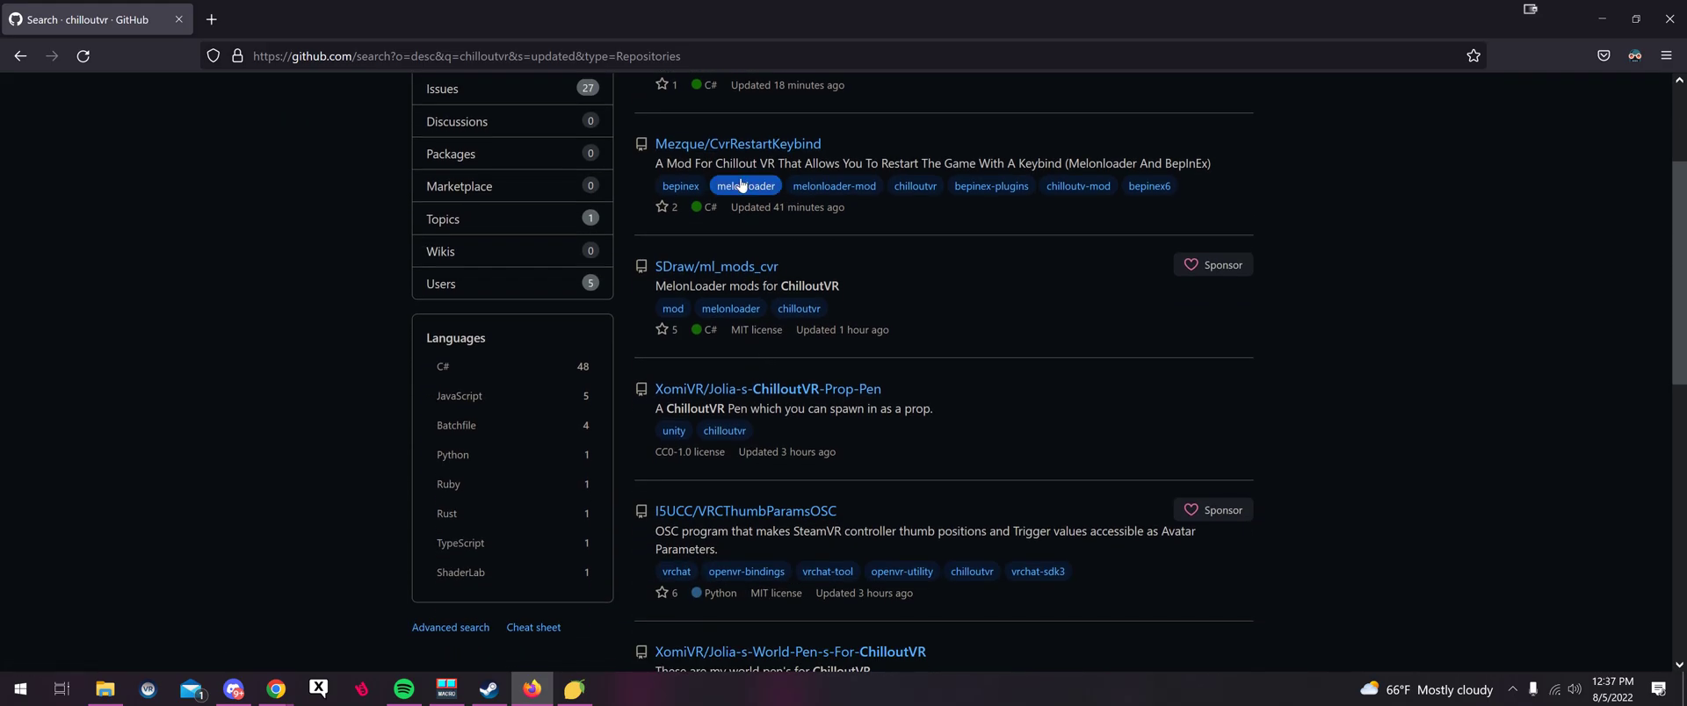
{"action": "scroll", "coordinate": [747, 421], "scroll_direction": "down", "scroll_amount": 1}
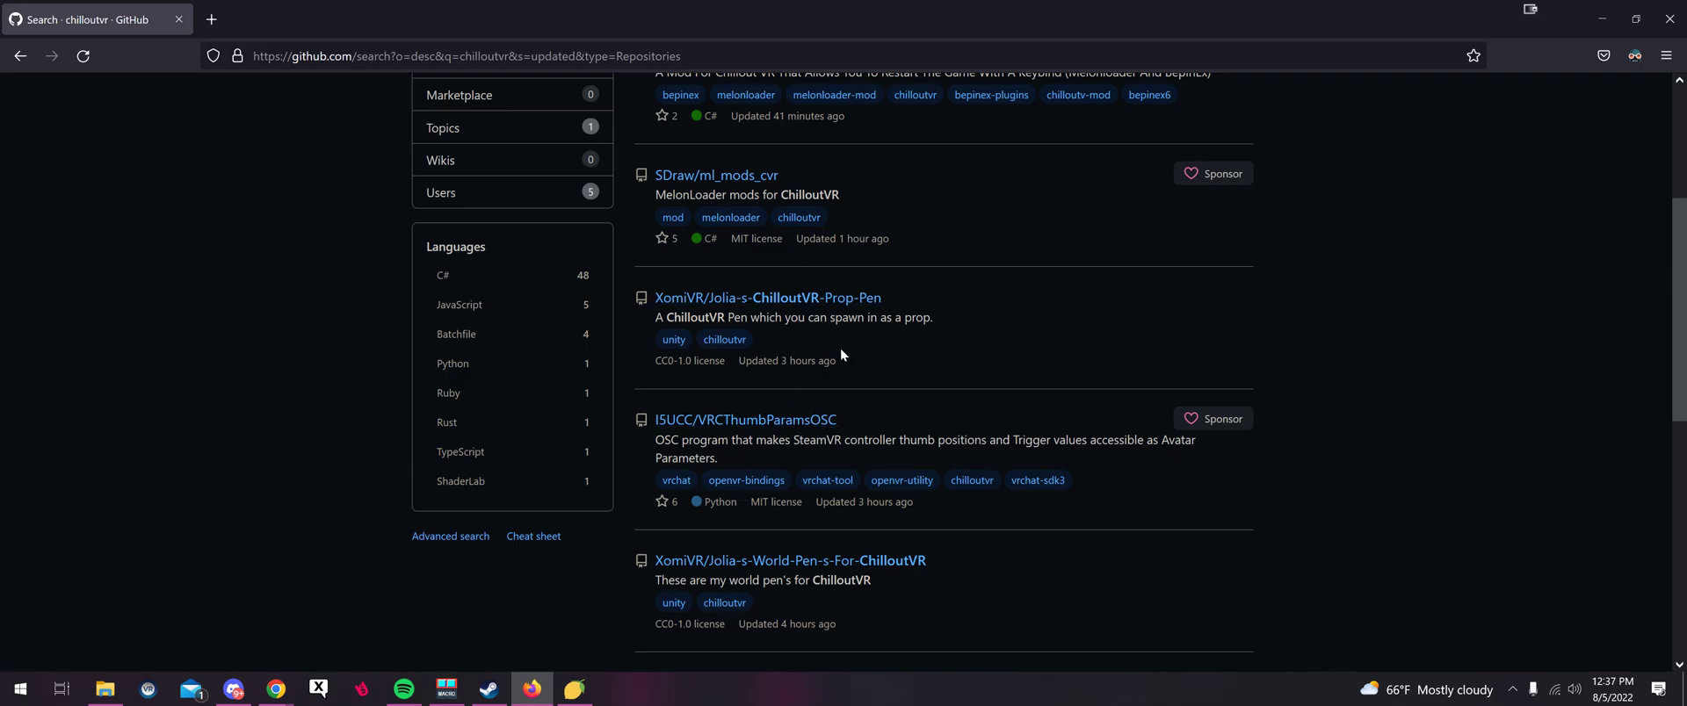
{"action": "scroll", "coordinate": [848, 360], "scroll_direction": "down", "scroll_amount": 6}
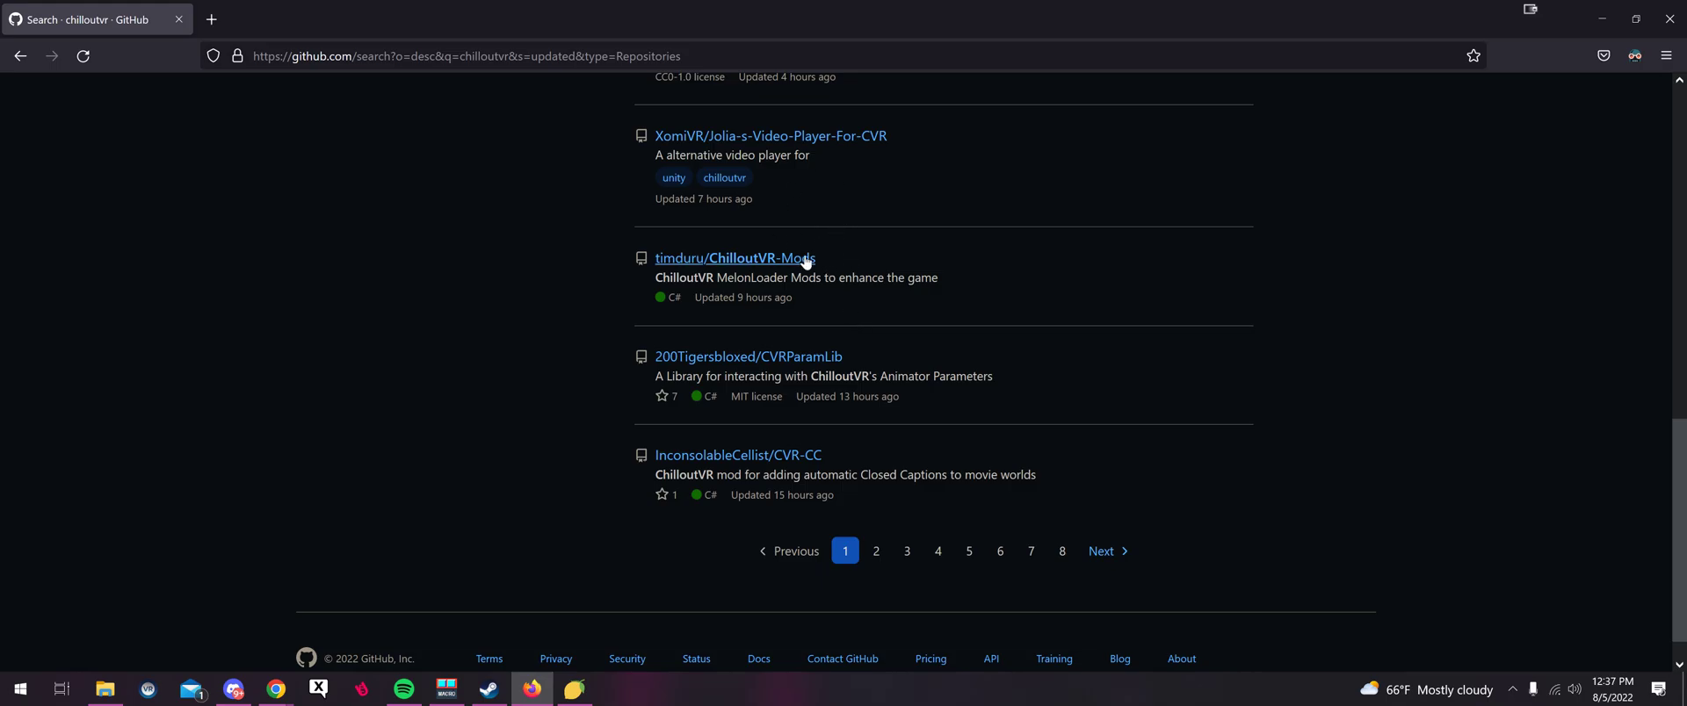
{"action": "scroll", "coordinate": [927, 459], "scroll_direction": "up", "scroll_amount": 15}
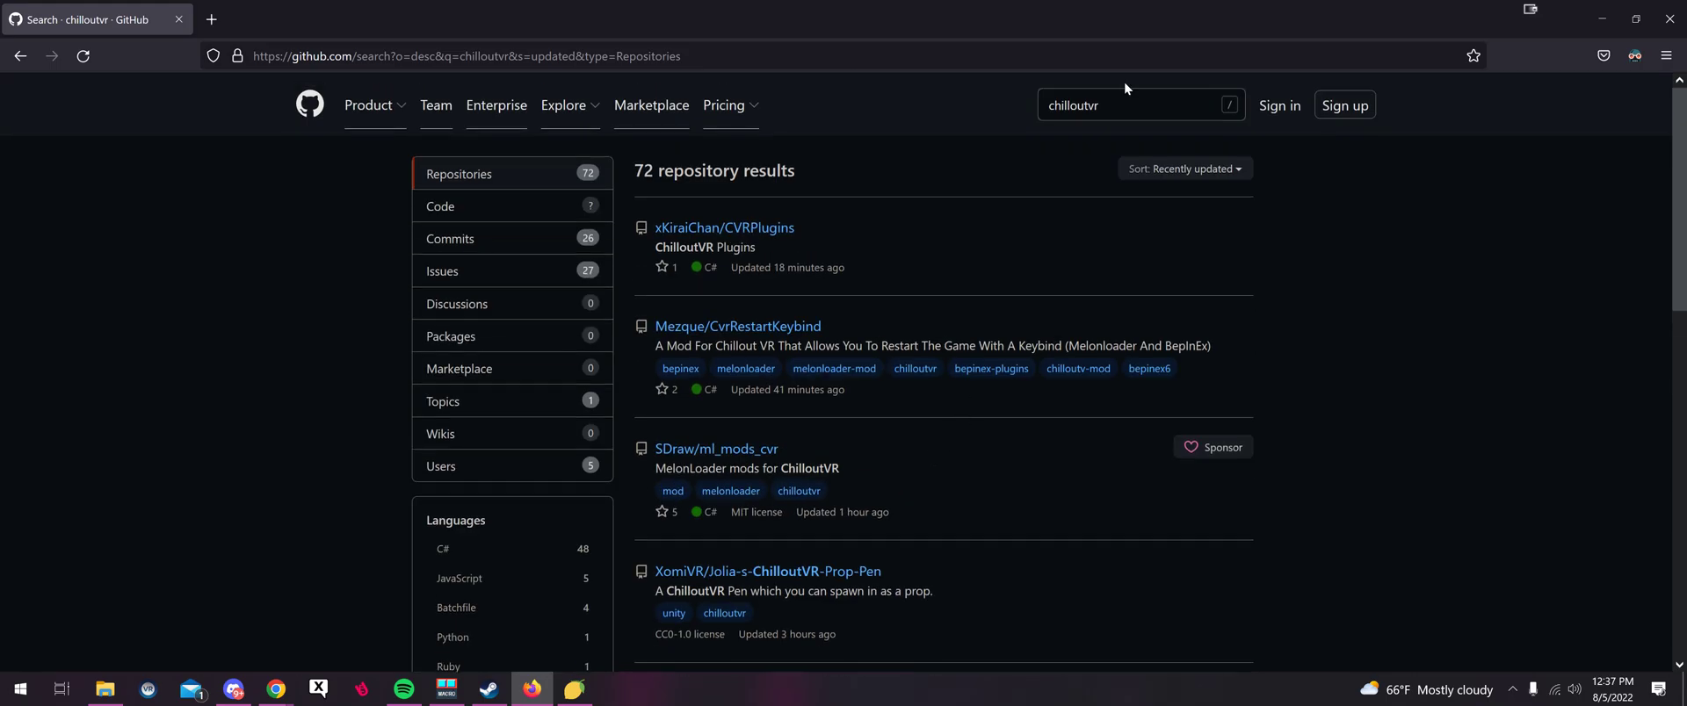
Refine the search from 'chilloutvr playerlist' to 'nocturnal' and then 'nocturnal cvr'
{"action": "left_click", "coordinate": [1124, 105]}
{"action": "type", "text": "playerlis"}
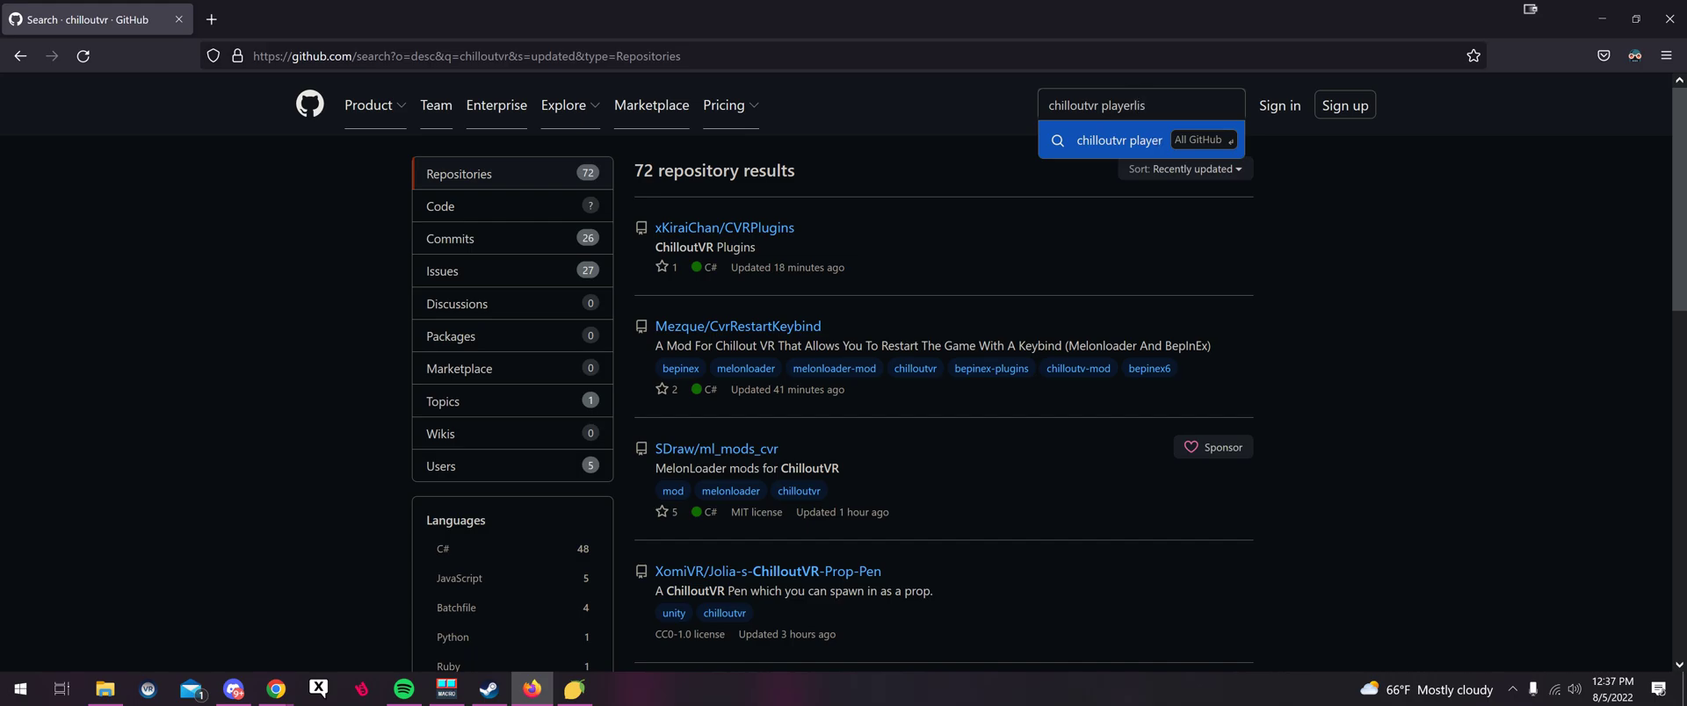
{"action": "type", "text": "t"}
{"action": "key", "text": "Return"}
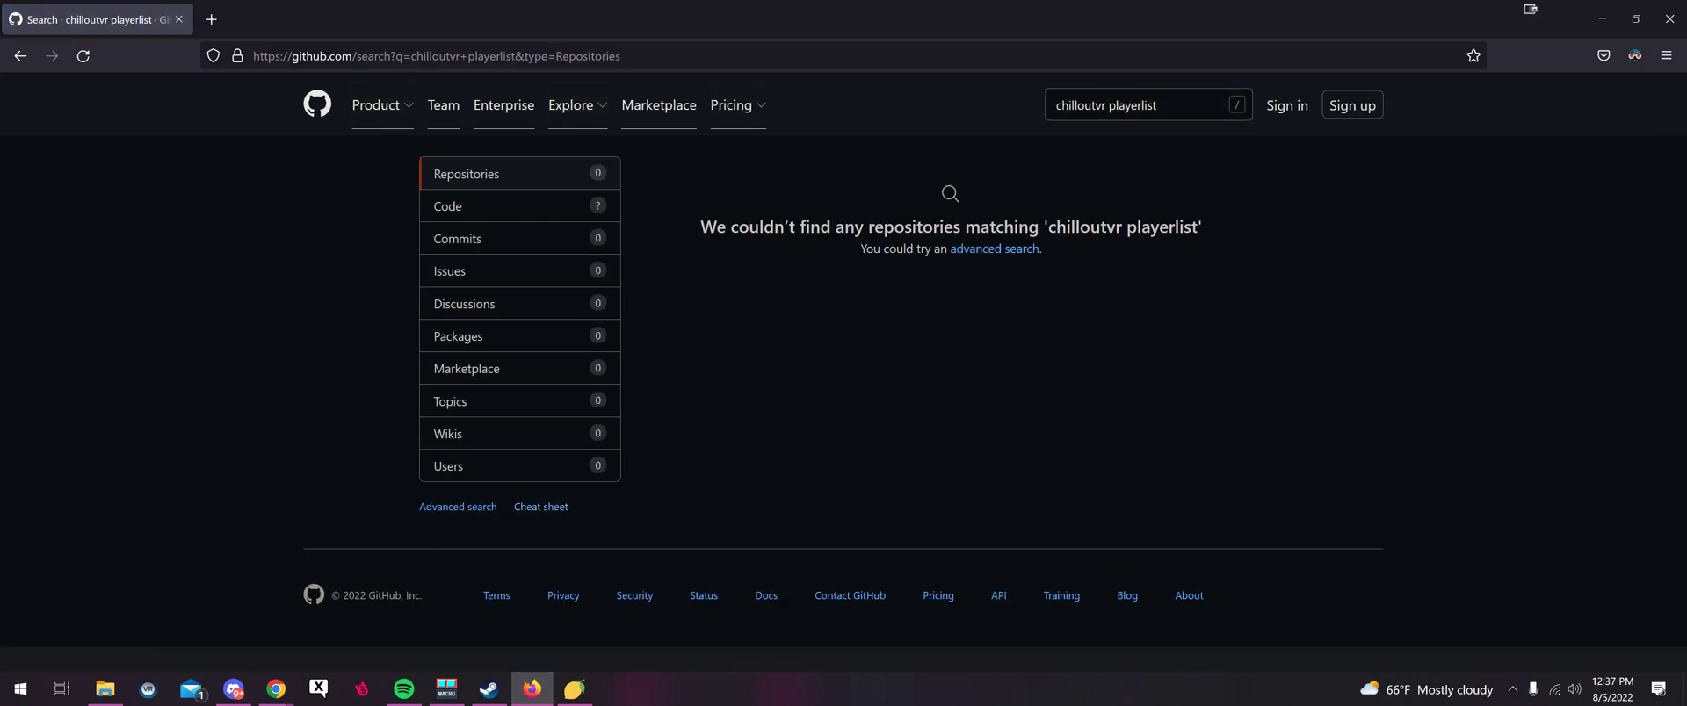
{"action": "key", "text": "slash"}
{"action": "type", "text": "noctur"}
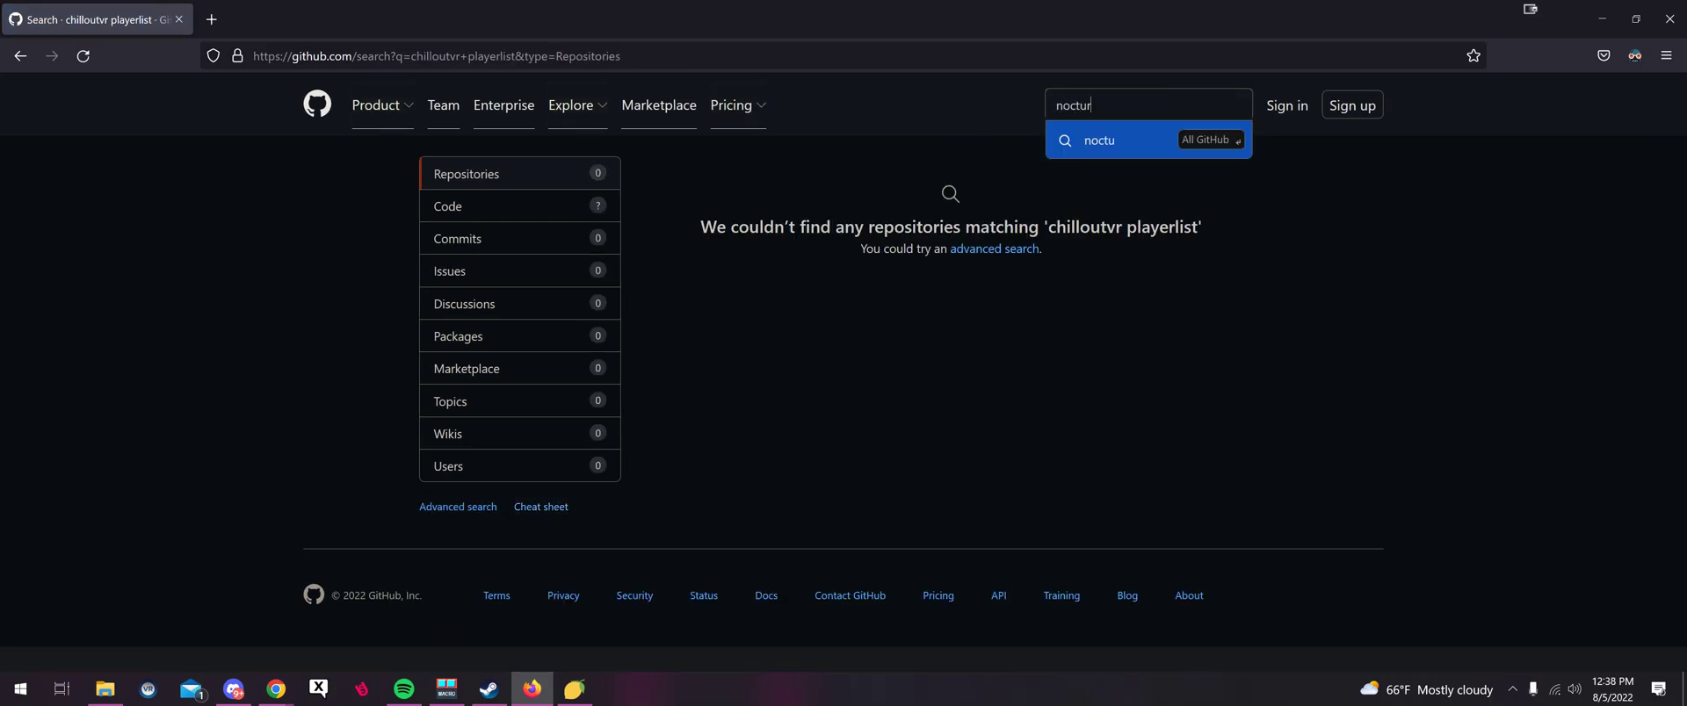
{"action": "type", "text": "nal"}
{"action": "key", "text": "Return"}
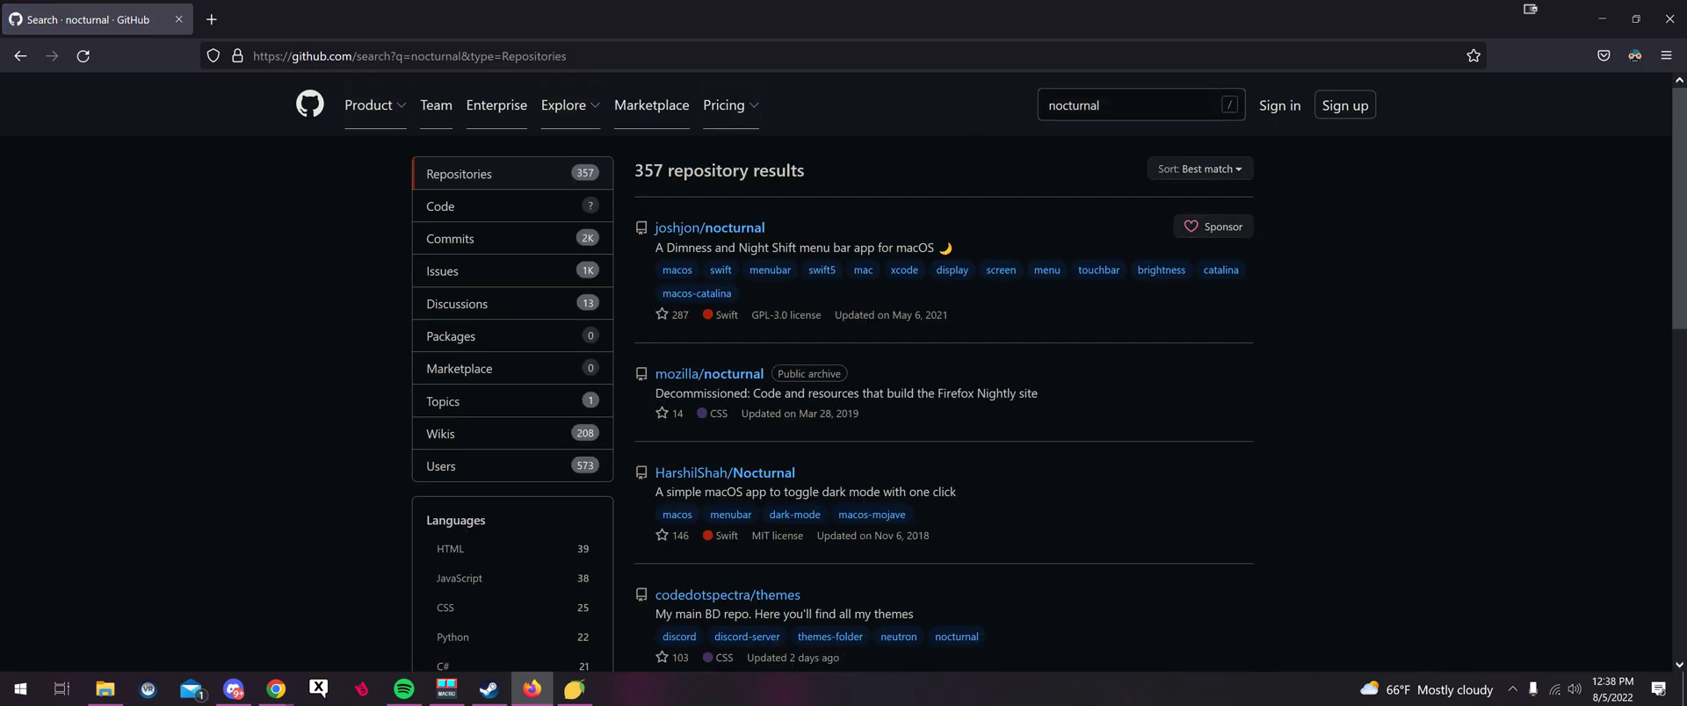
{"action": "key", "text": "slash"}
{"action": "type", "text": "cv"}
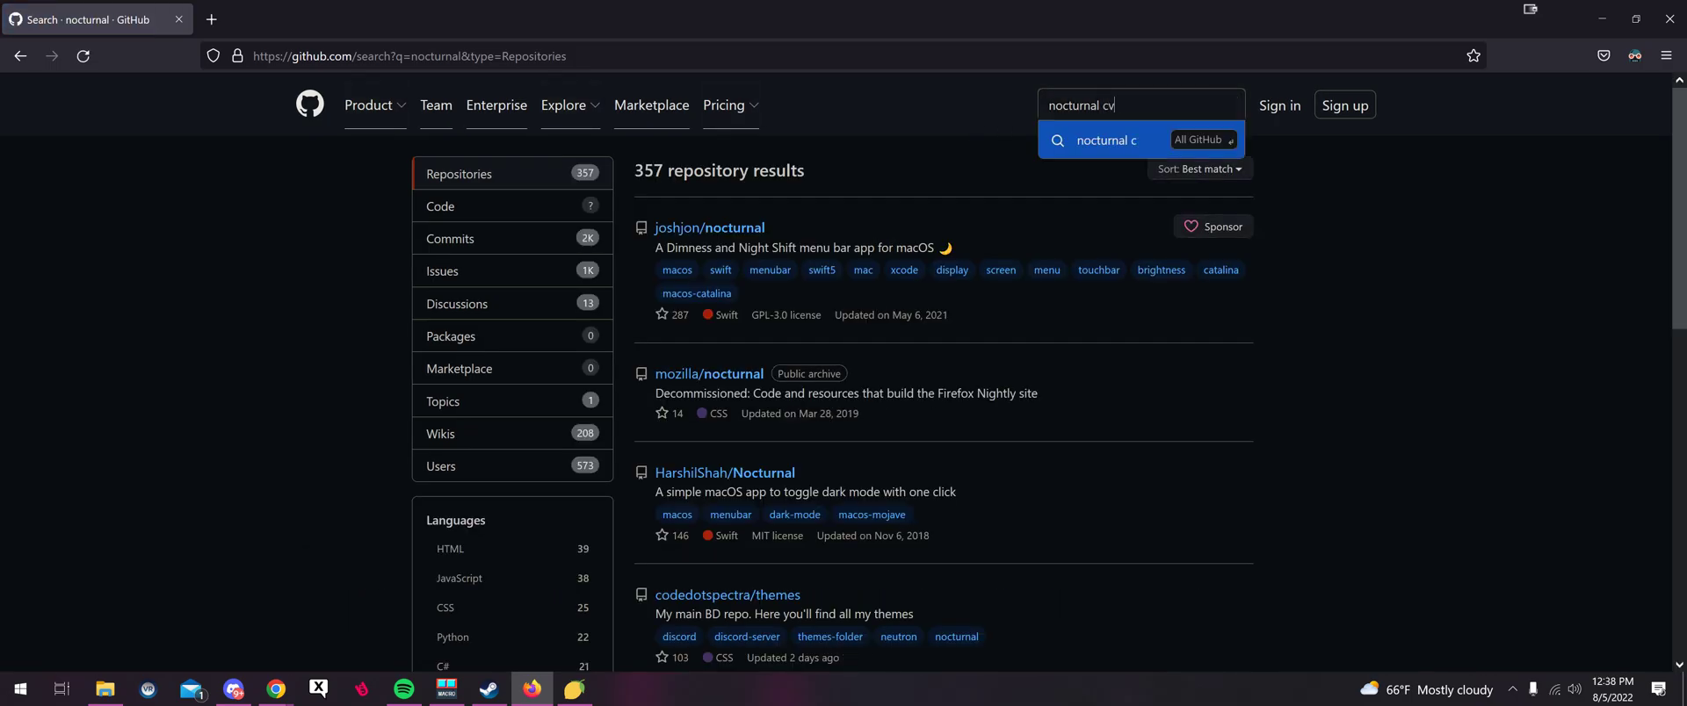
{"action": "type", "text": "r"}
{"action": "key", "text": "Return"}
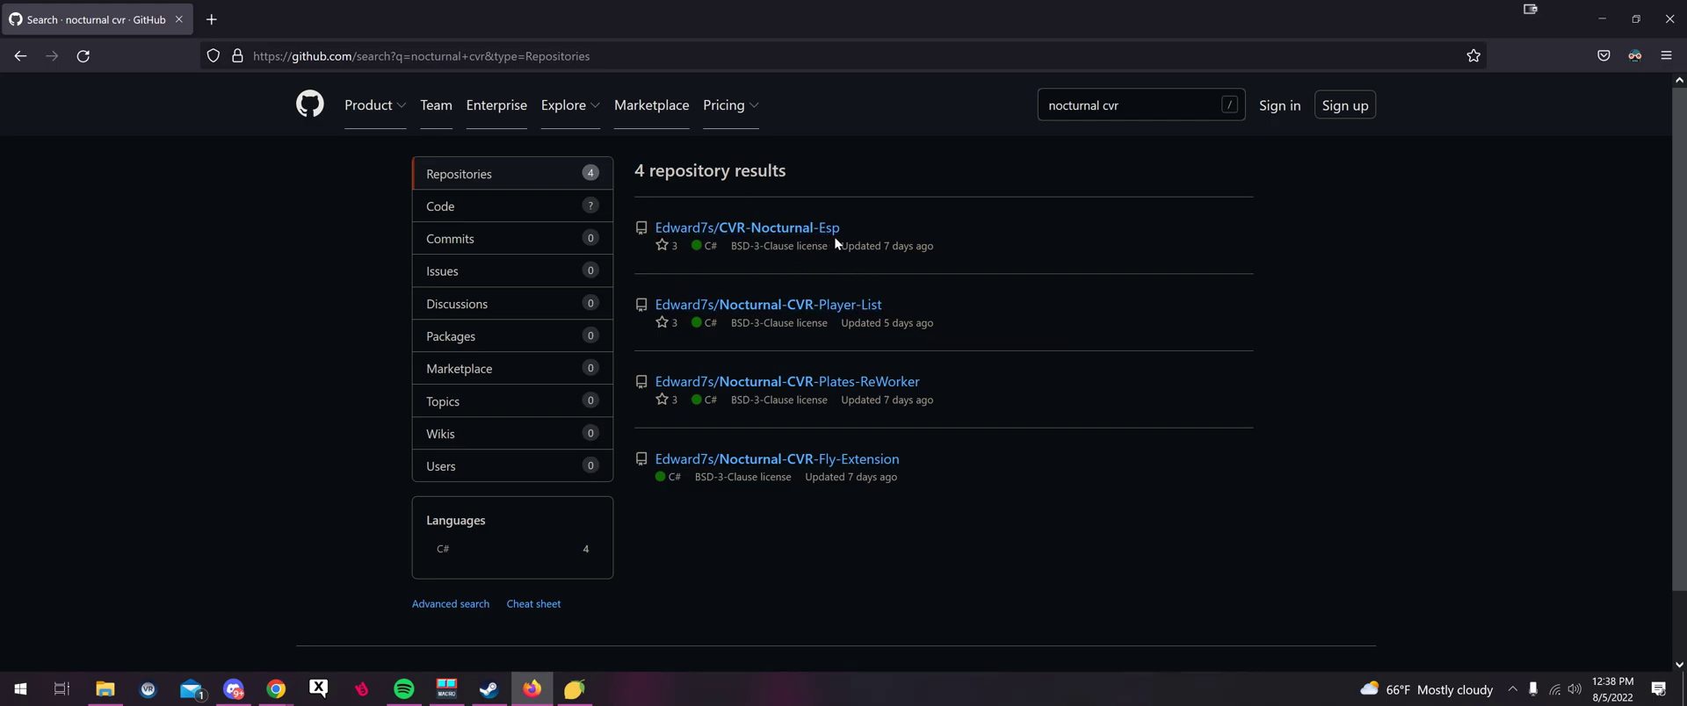
Scan the four 'nocturnal cvr' results and open Nocturnal-CVR-Player-List
{"action": "left_click_drag", "start_coordinate": [842, 230], "coordinate": [819, 229]}
{"action": "left_click_drag", "start_coordinate": [881, 305], "coordinate": [809, 309]}
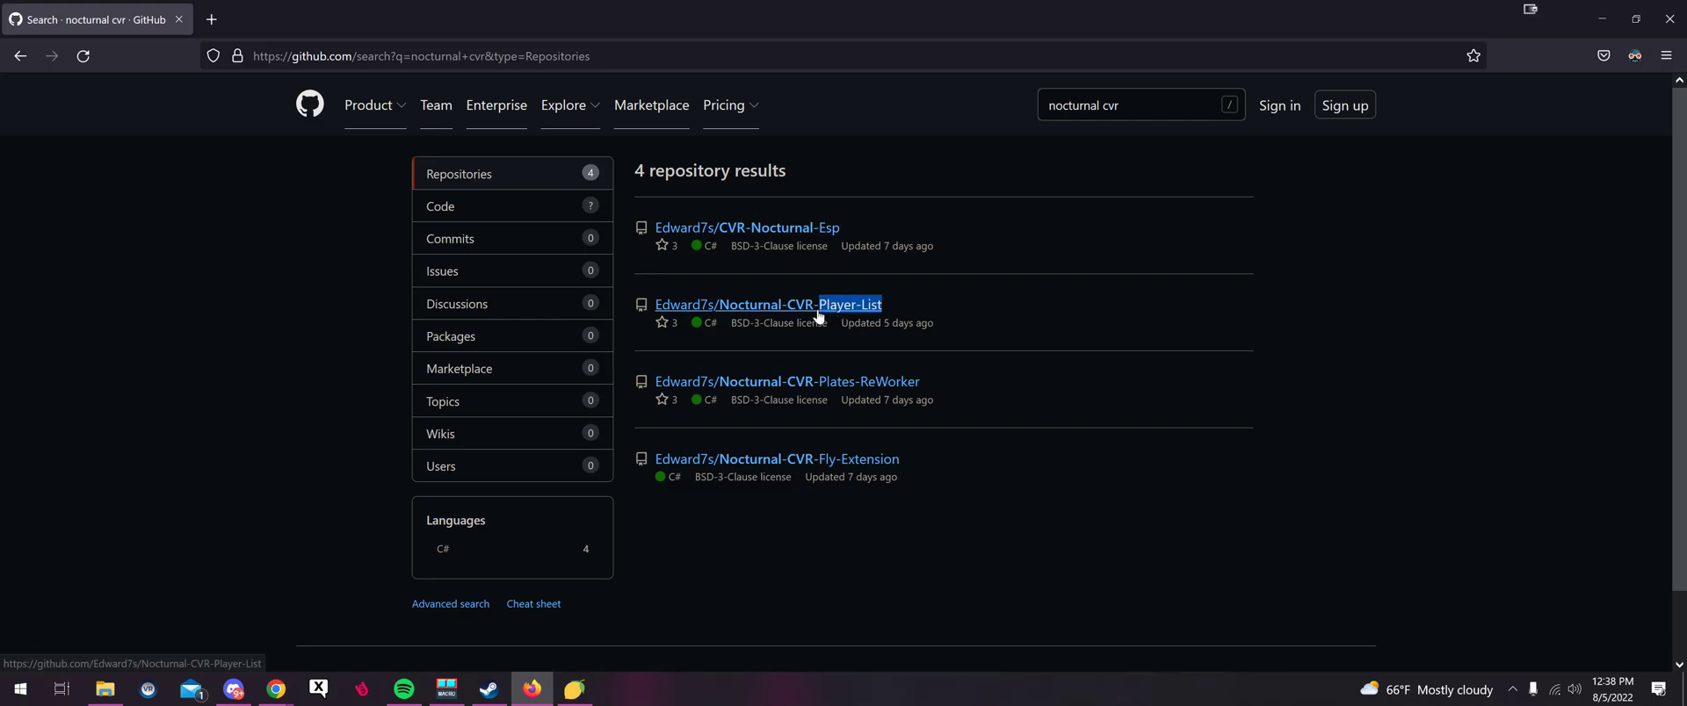
{"action": "left_click", "coordinate": [989, 402]}
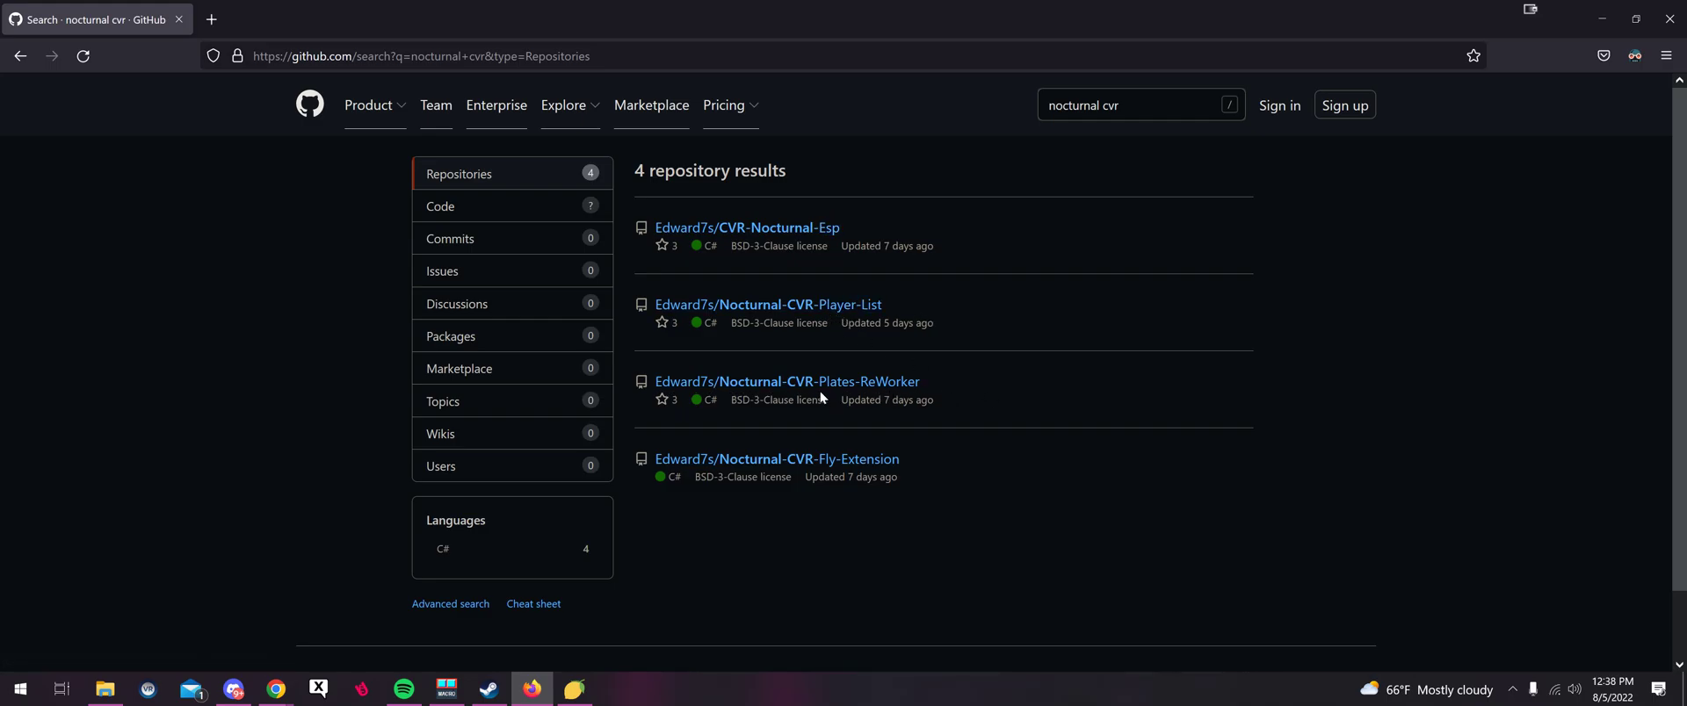
{"action": "left_click_drag", "start_coordinate": [899, 460], "coordinate": [835, 460]}
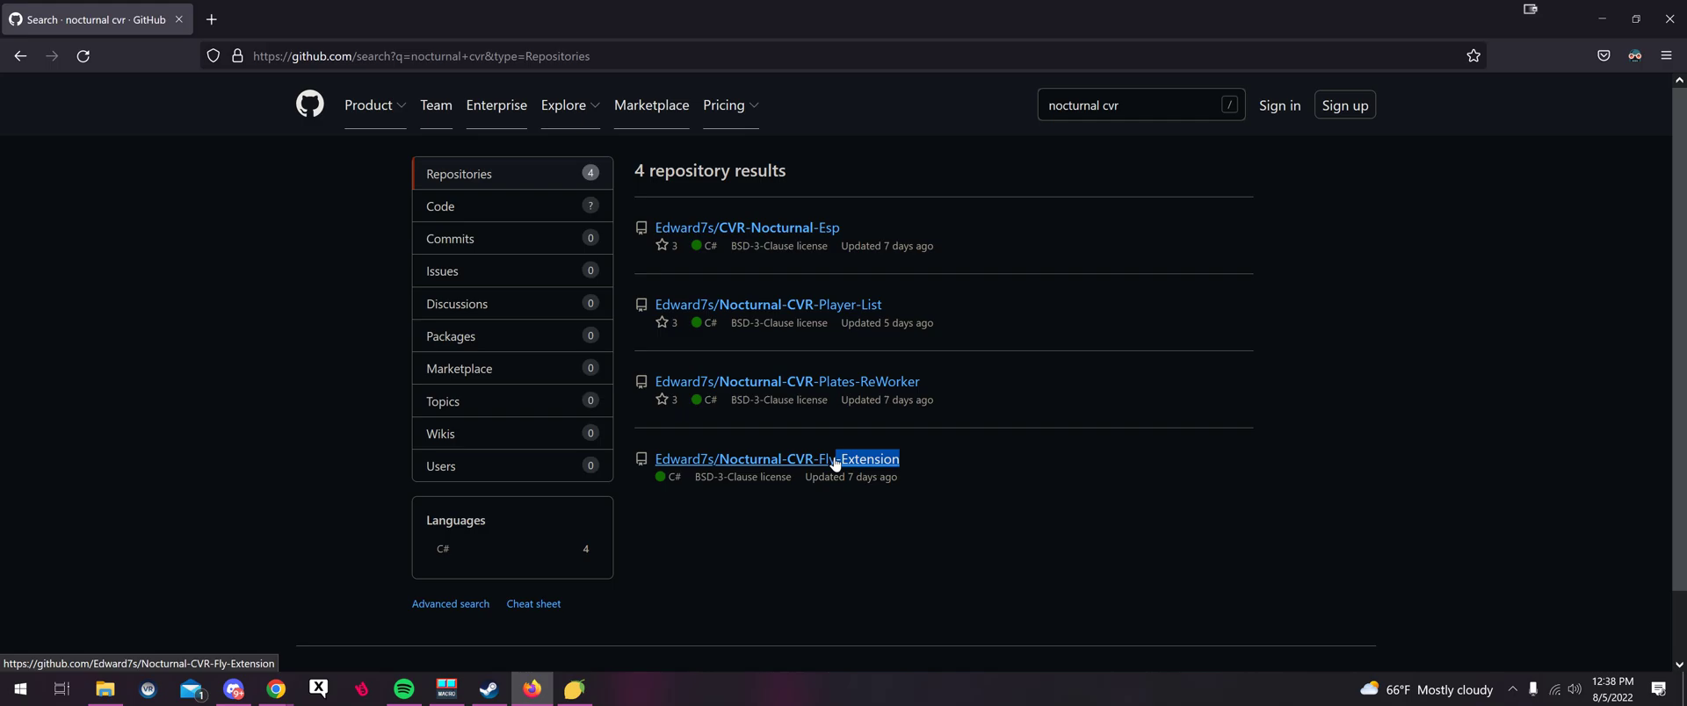
{"action": "left_click", "coordinate": [795, 305]}
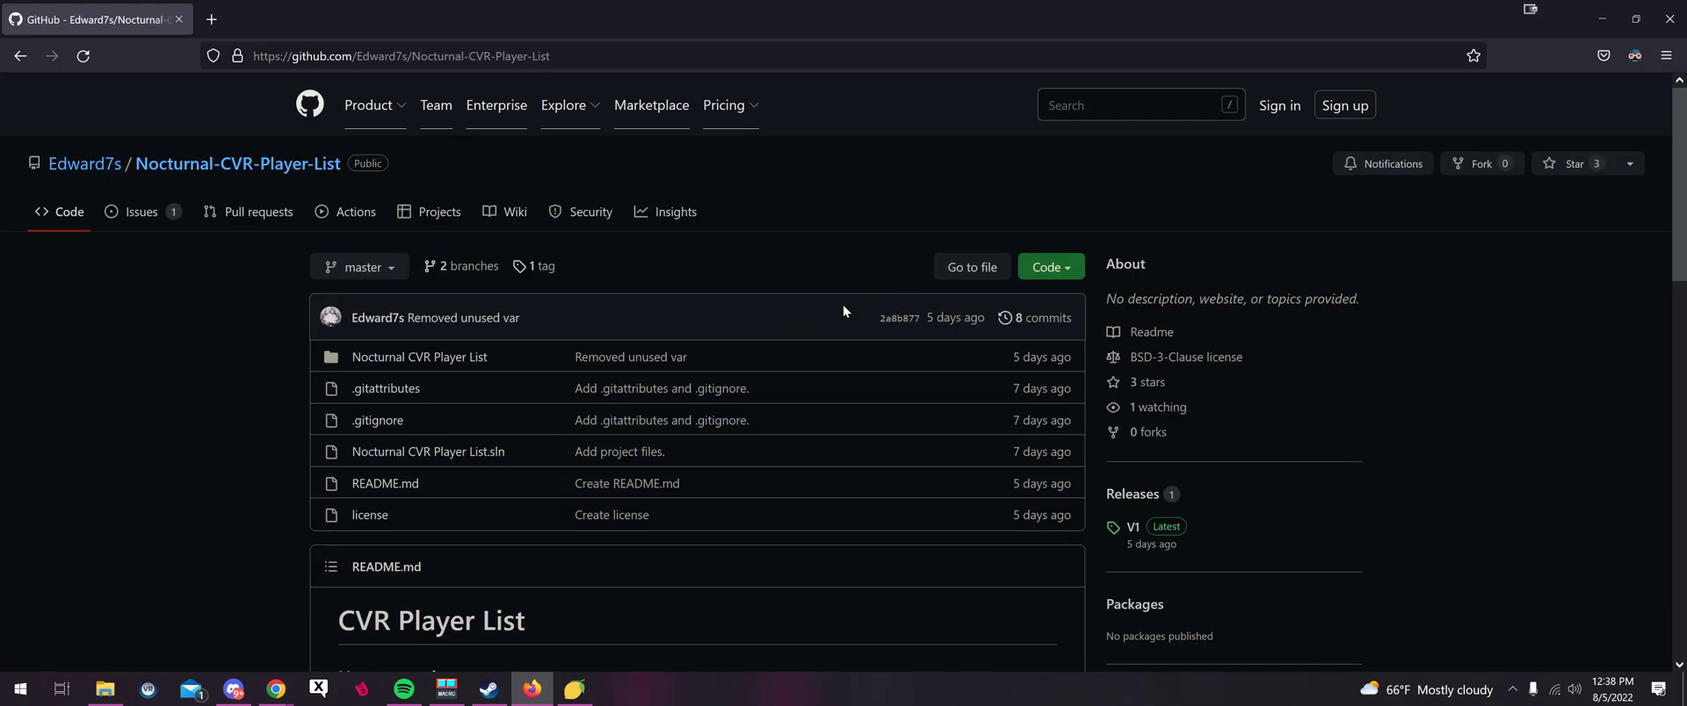
Download Nocturnal.CVR.Player.List.ML.dll (18.5 KB) from the V1 release and show it in Downloads
{"action": "scroll", "coordinate": [1010, 445], "scroll_direction": "down", "scroll_amount": 3}
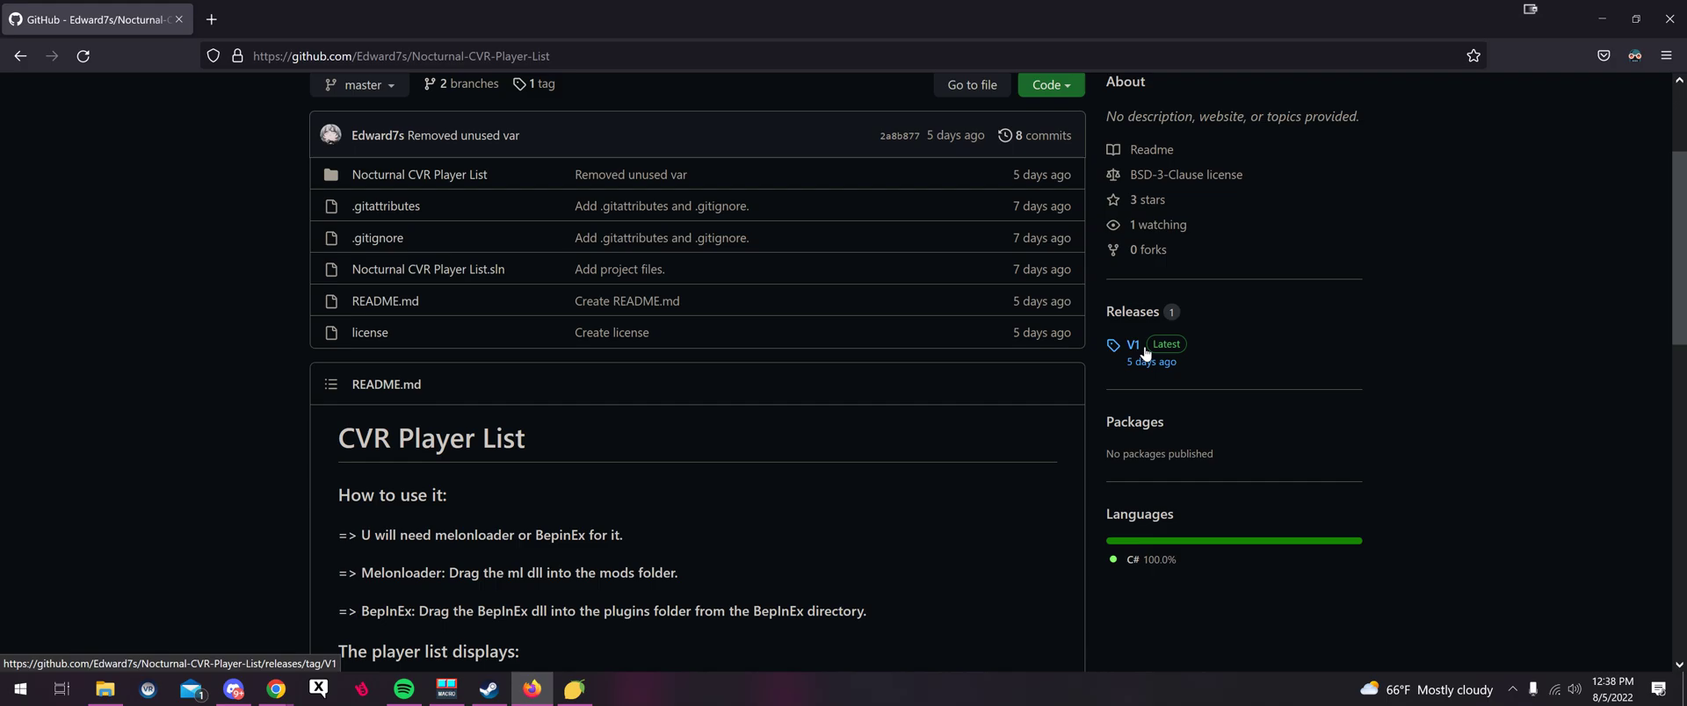
{"action": "left_click", "coordinate": [1144, 353]}
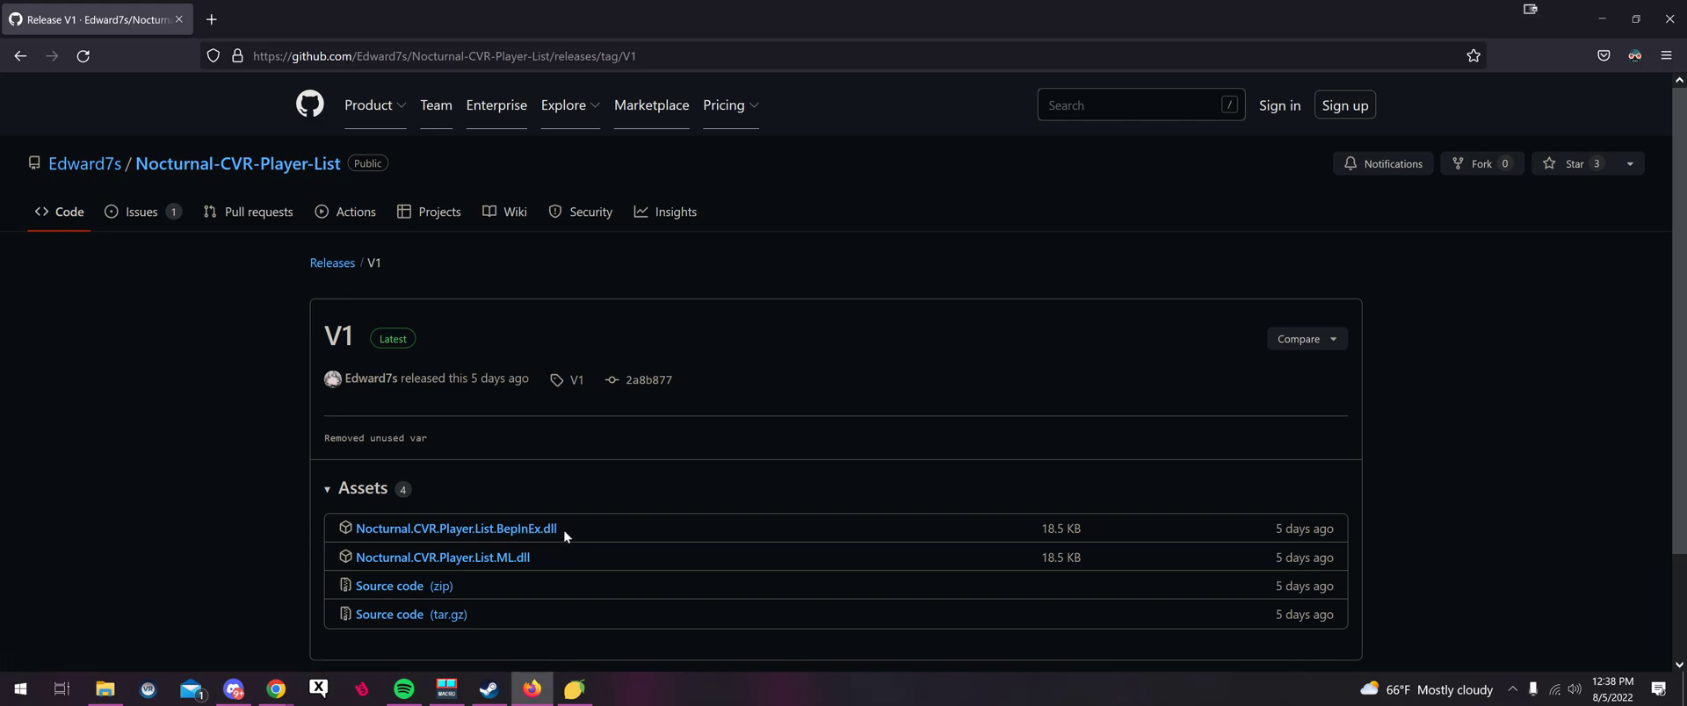
{"action": "left_click", "coordinate": [508, 562]}
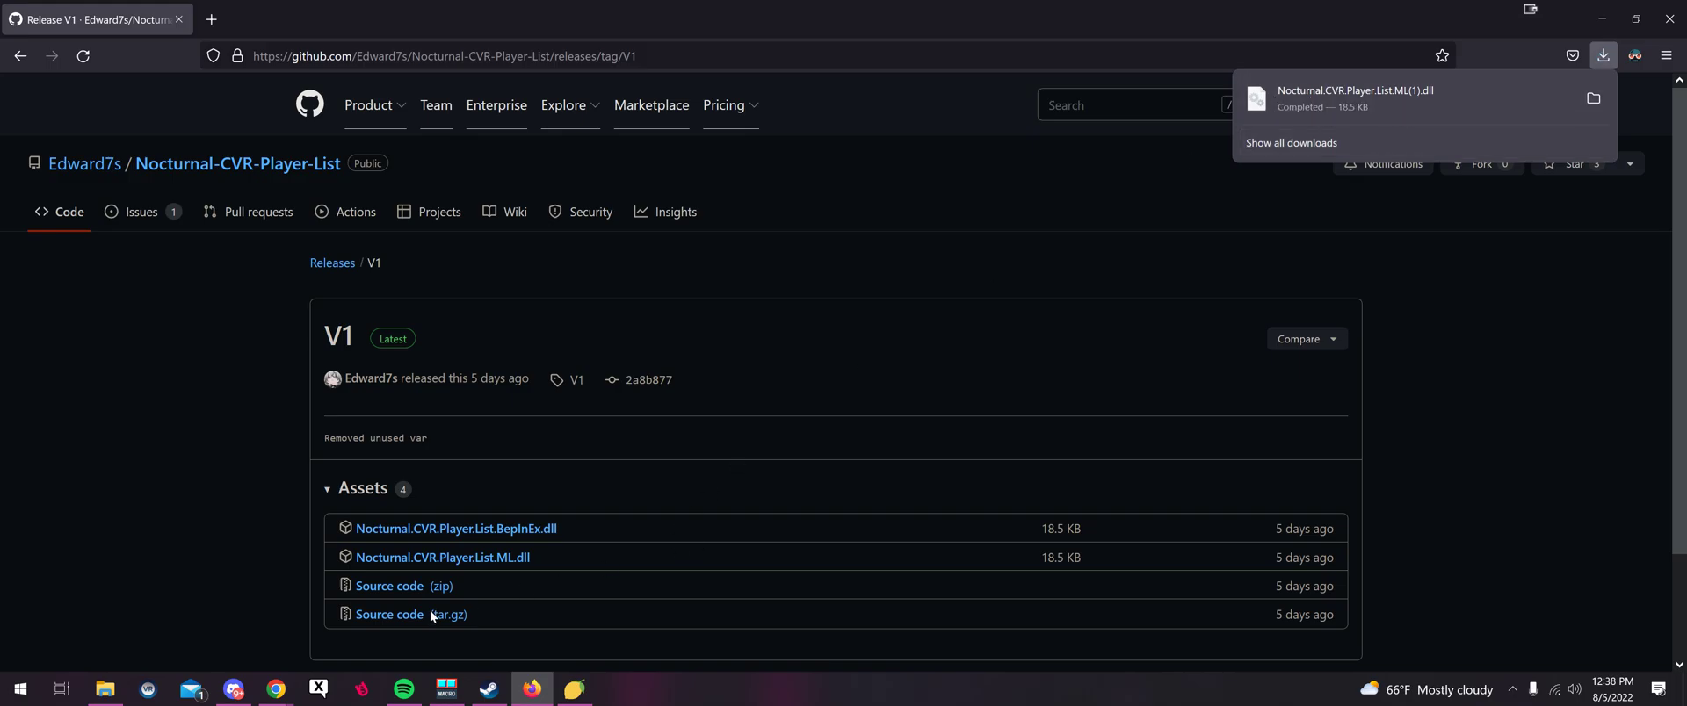
{"action": "left_click", "coordinate": [105, 689]}
{"action": "type", "text": "CVRMelonAssistant.exe"}
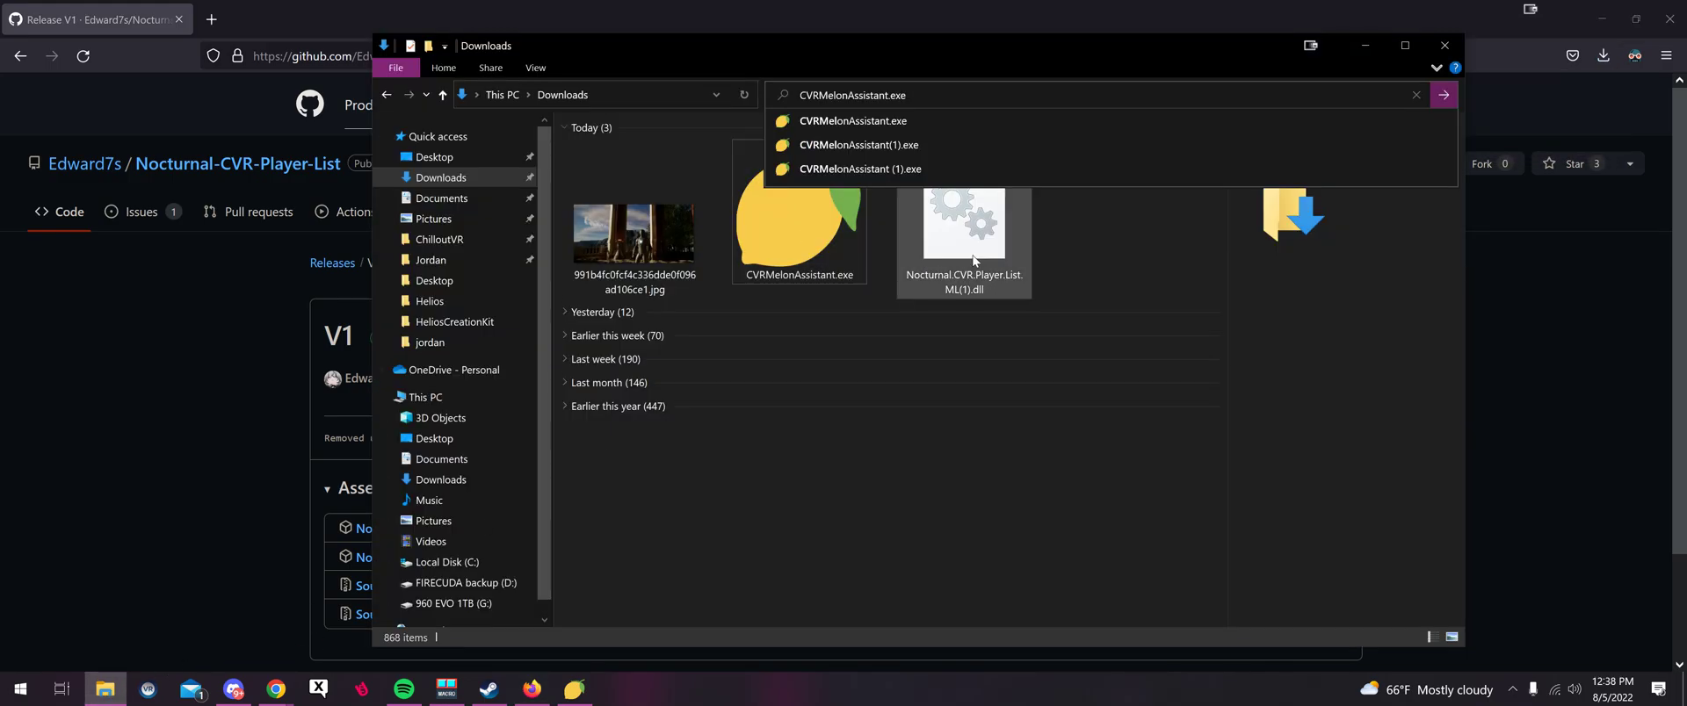
Select Nocturnal.CVR.Player.List.ML(1).dll in the Downloads folder and copy it
{"action": "left_click", "coordinate": [973, 260]}
{"action": "left_click", "coordinate": [1412, 94]}
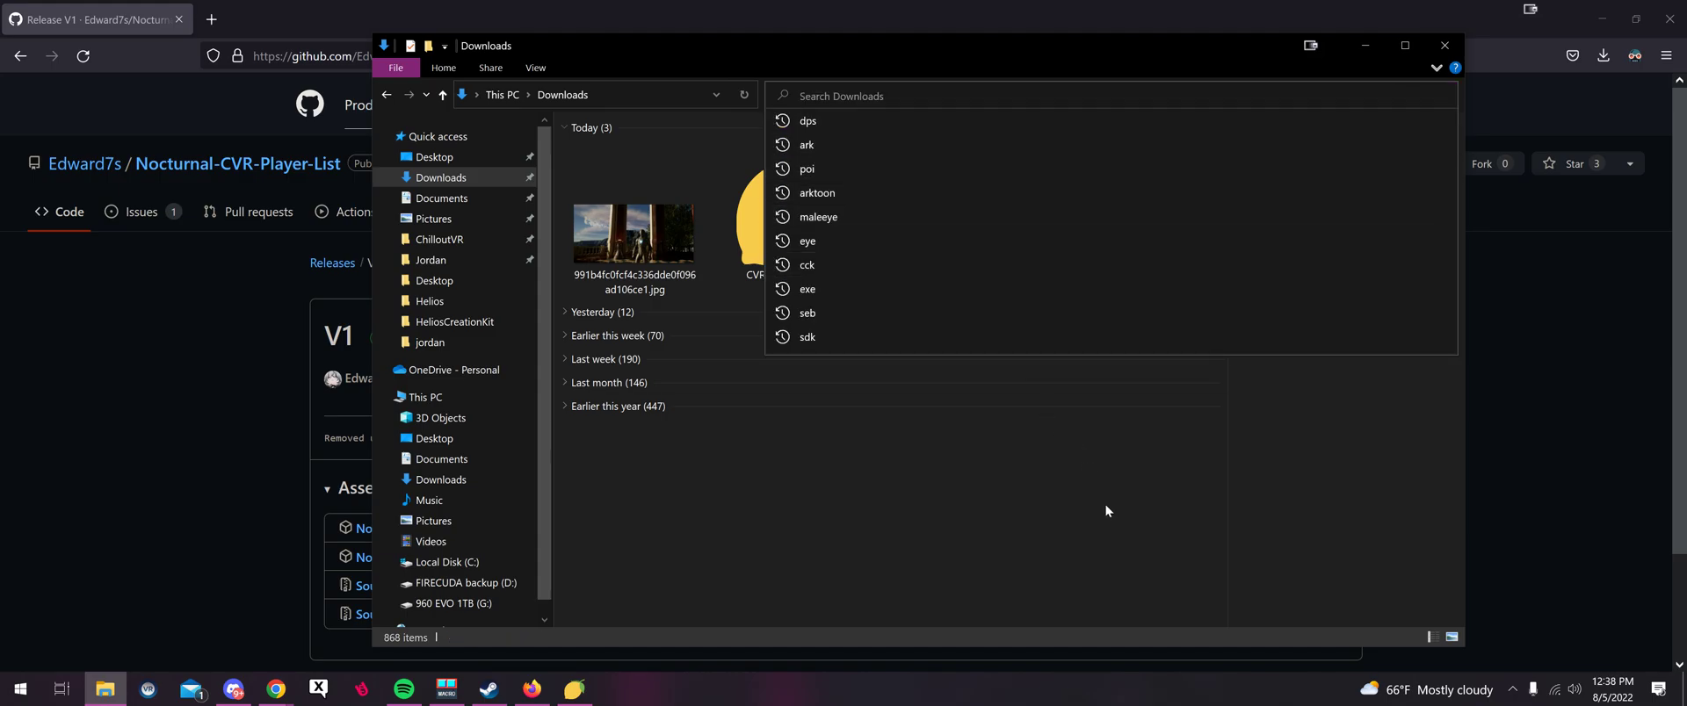
{"action": "left_click", "coordinate": [715, 133]}
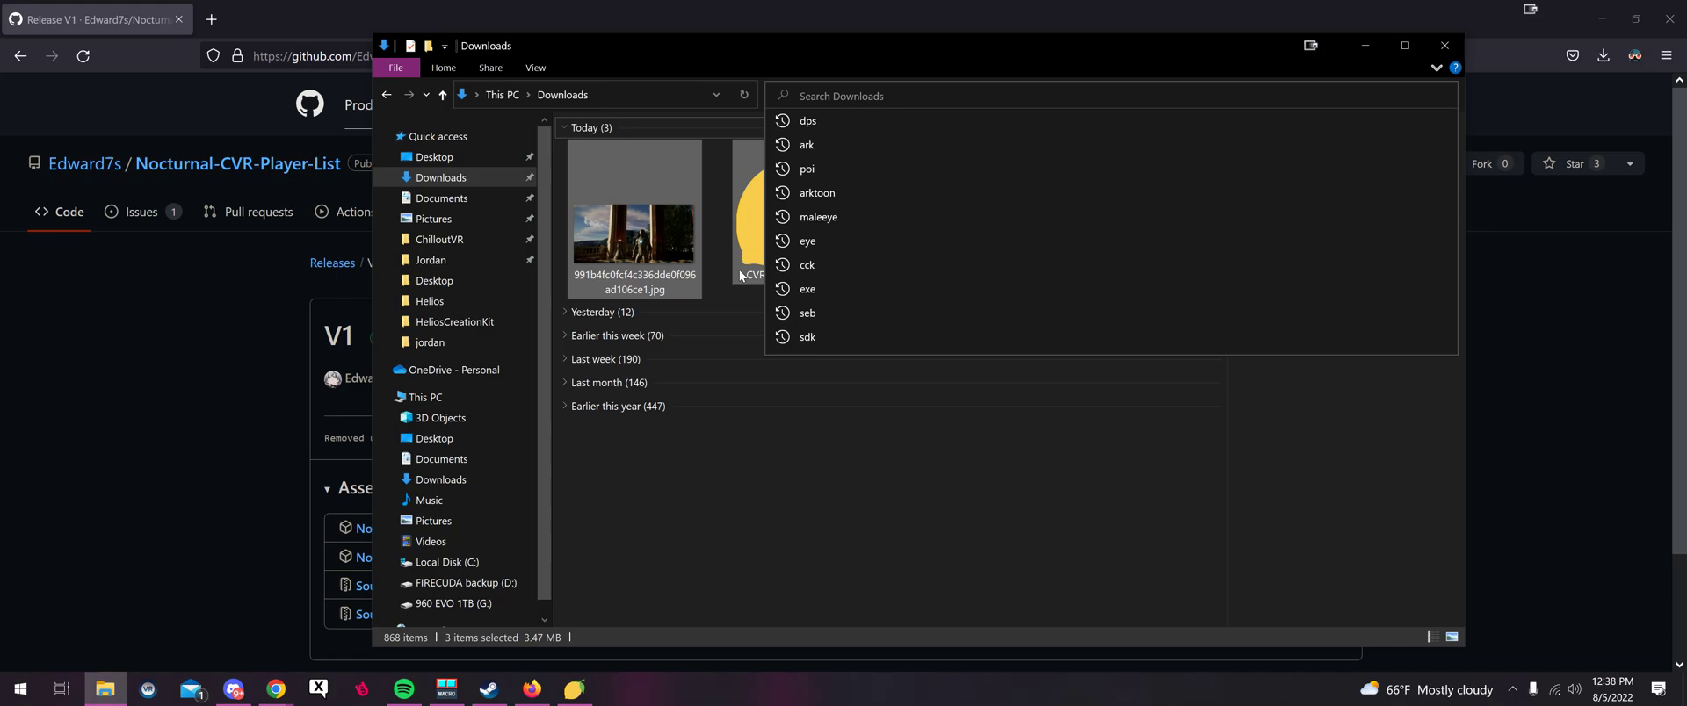
{"action": "left_click", "coordinate": [907, 519]}
{"action": "left_click", "coordinate": [1221, 95]}
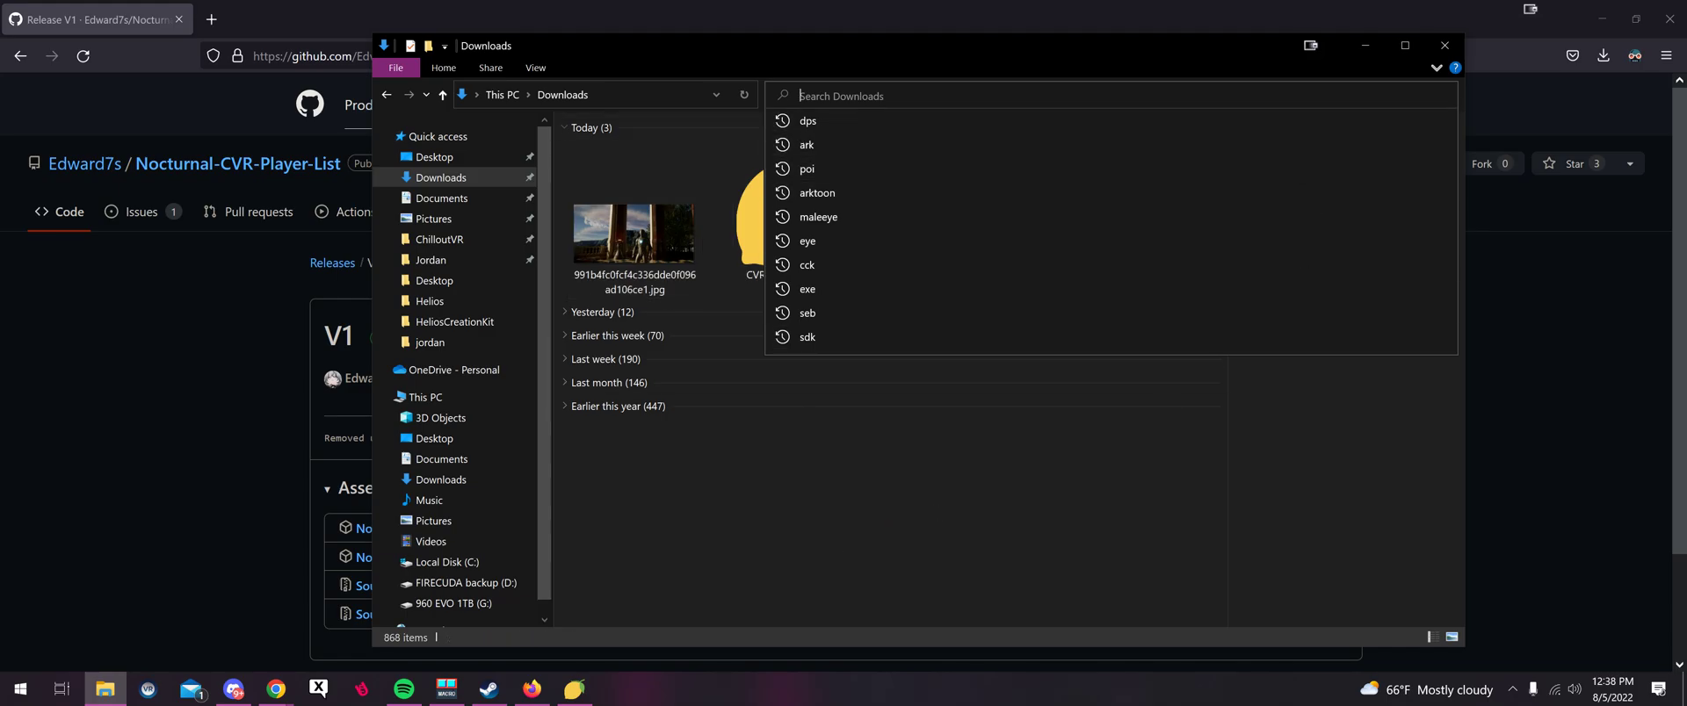
{"action": "left_click", "coordinate": [661, 225]}
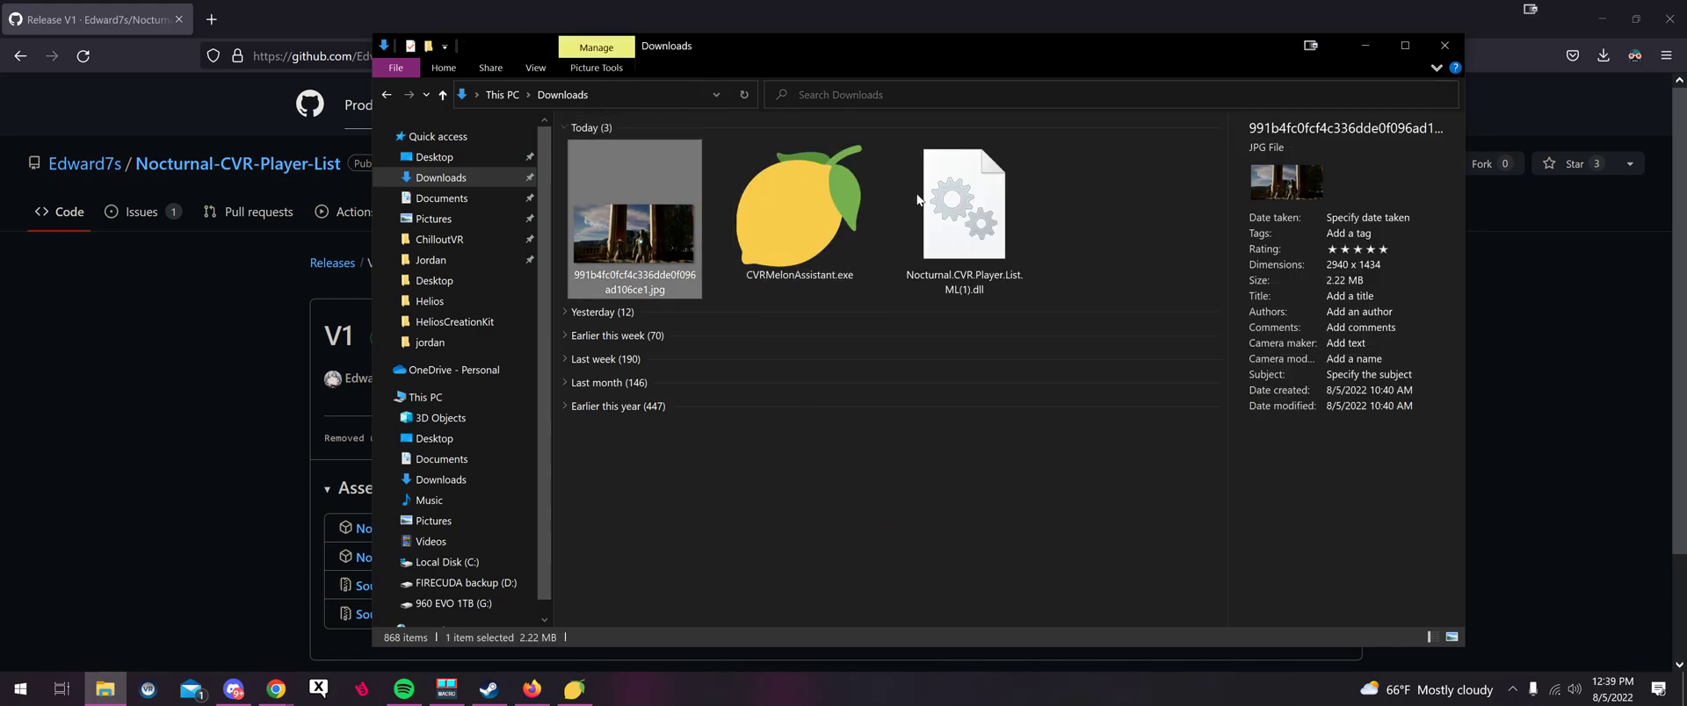
{"action": "left_click", "coordinate": [991, 208]}
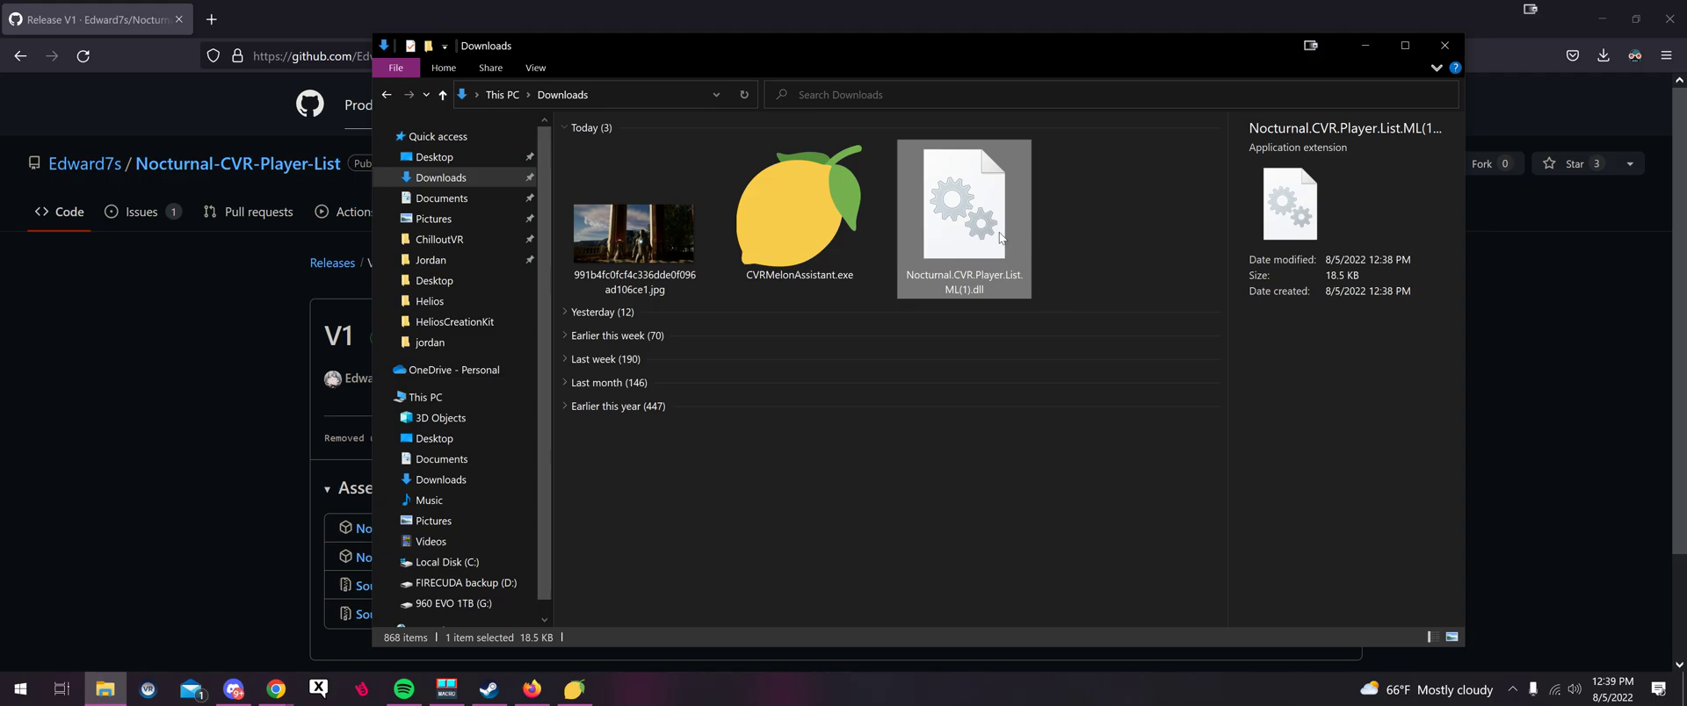
{"action": "right_click", "coordinate": [970, 197]}
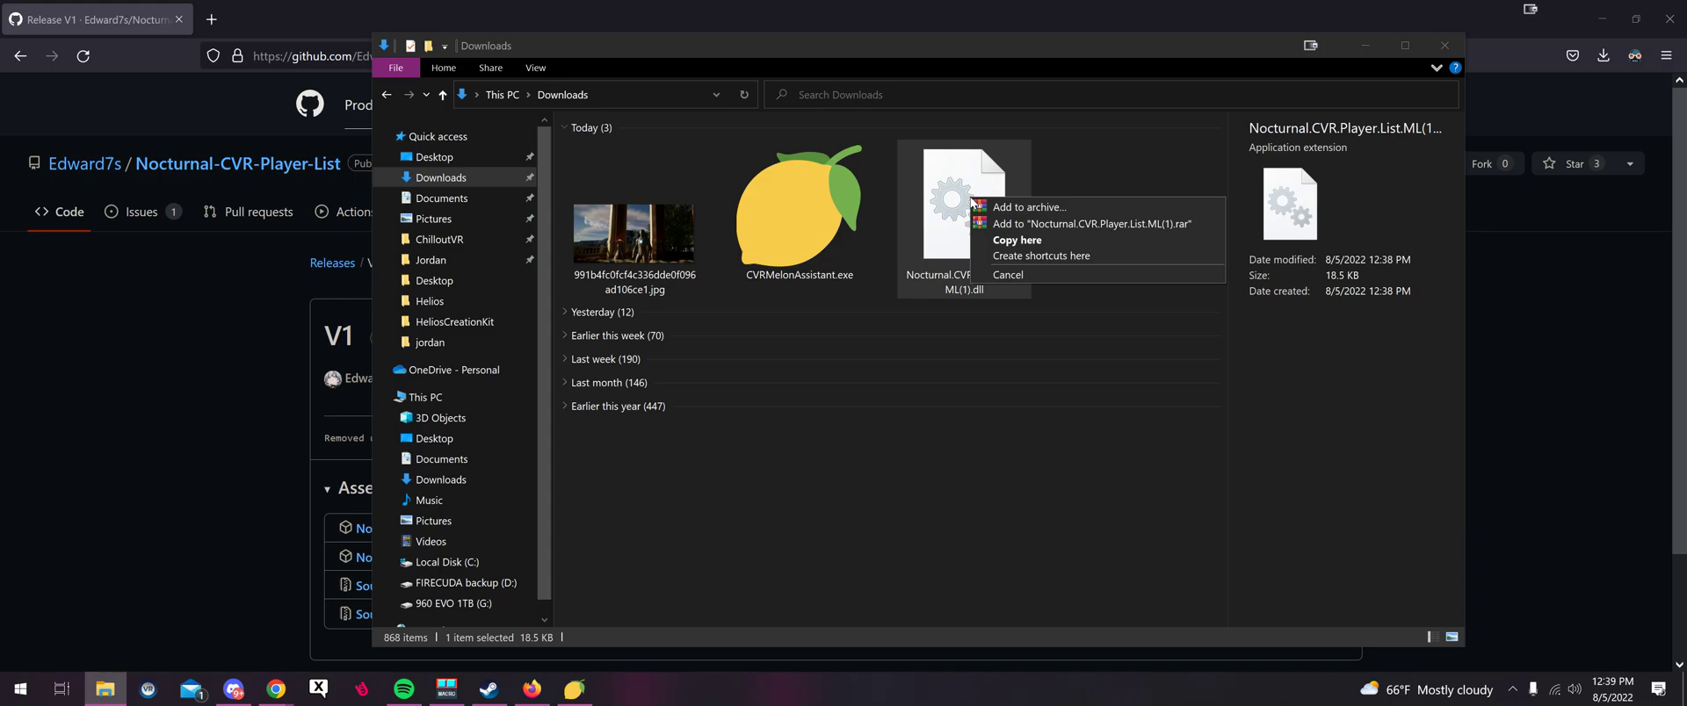
{"action": "right_click", "coordinate": [971, 200]}
{"action": "left_click", "coordinate": [1030, 477]}
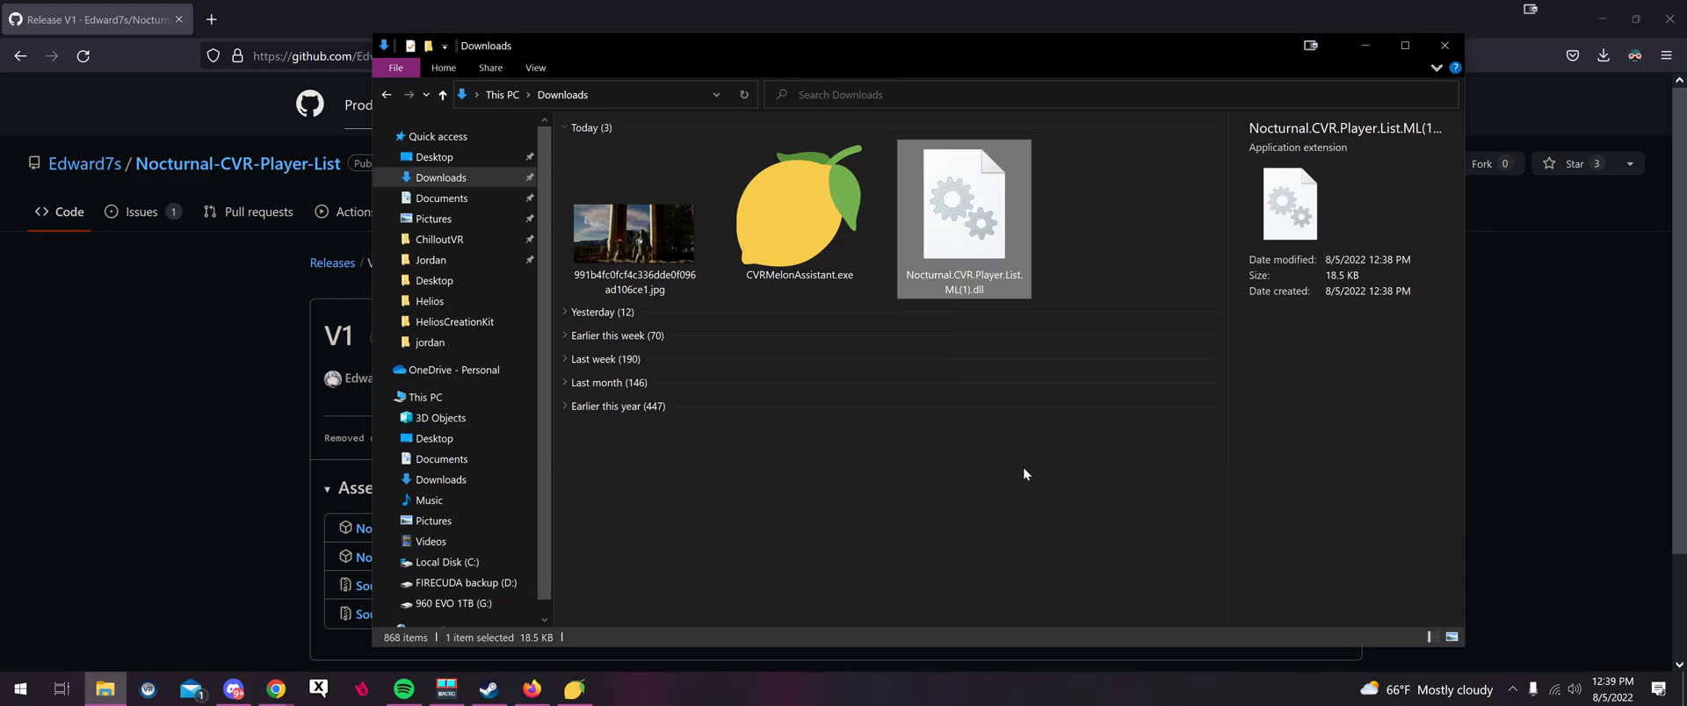
Browse ChilloutVR's local files from its Steam library entry, showing the Mods and Plugins folders
{"action": "left_click", "coordinate": [489, 689]}
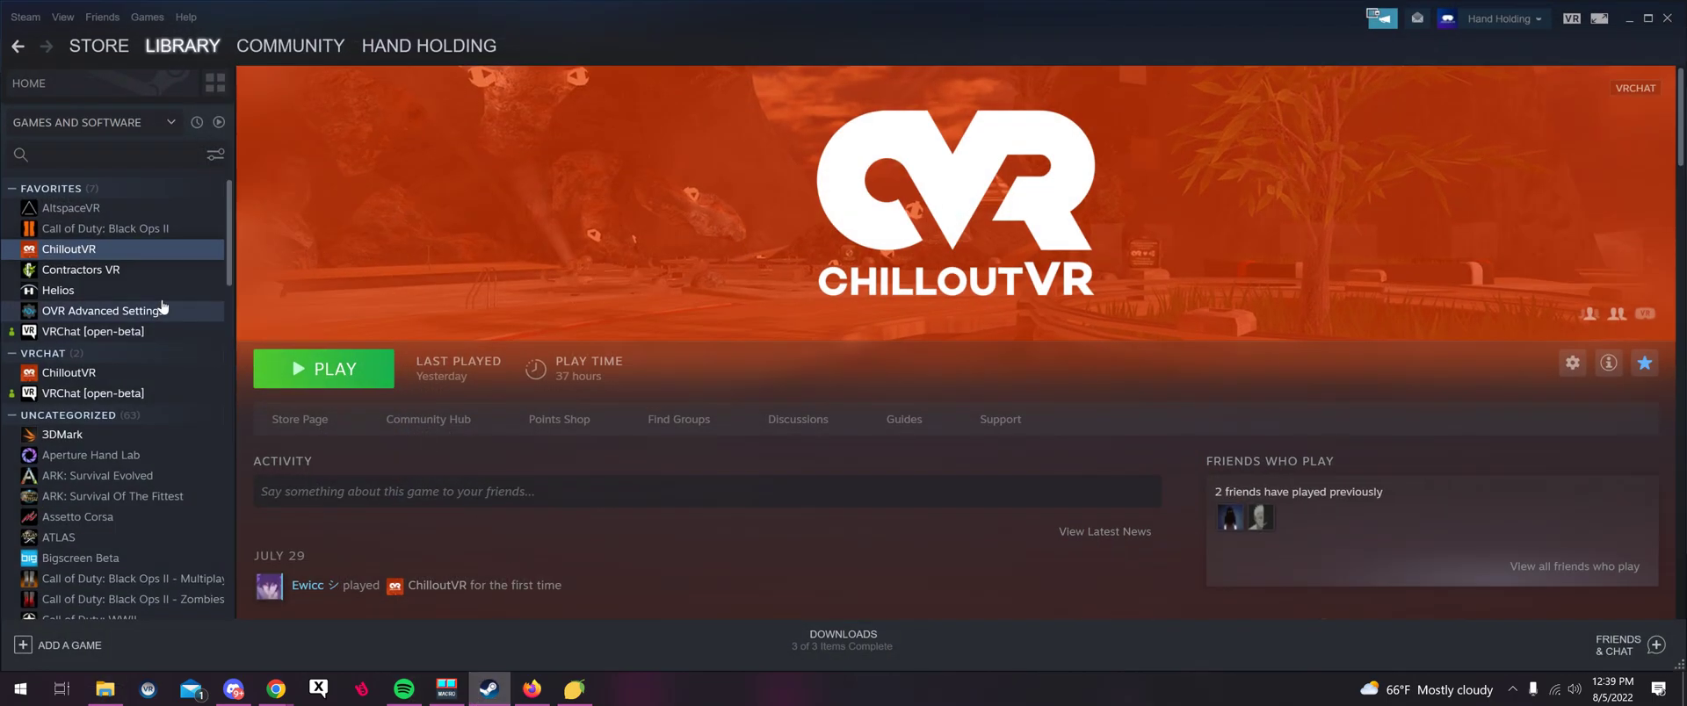
{"action": "right_click", "coordinate": [83, 251]}
{"action": "mouse_move", "coordinate": [147, 350]}
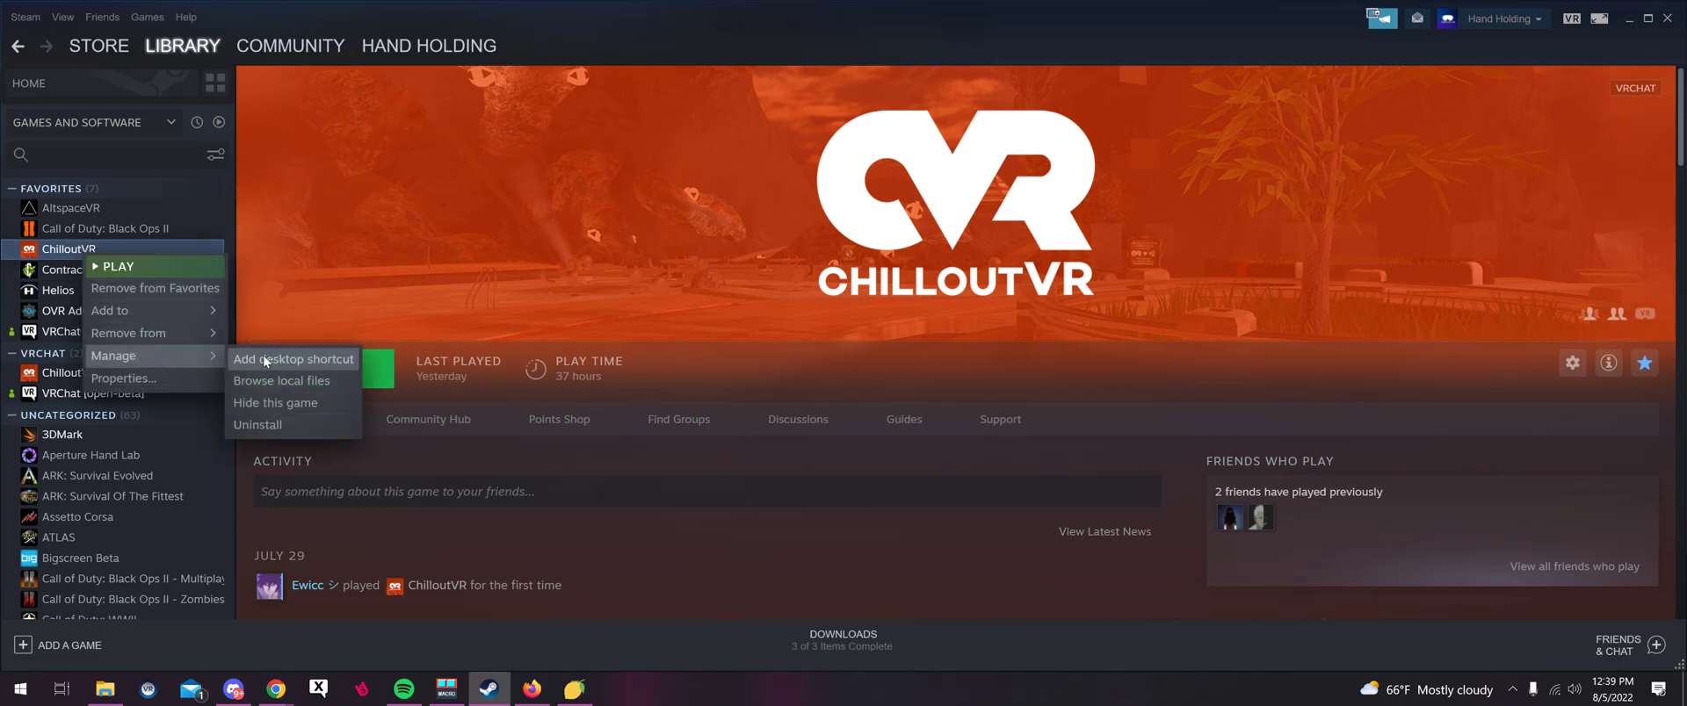
{"action": "left_click", "coordinate": [288, 385]}
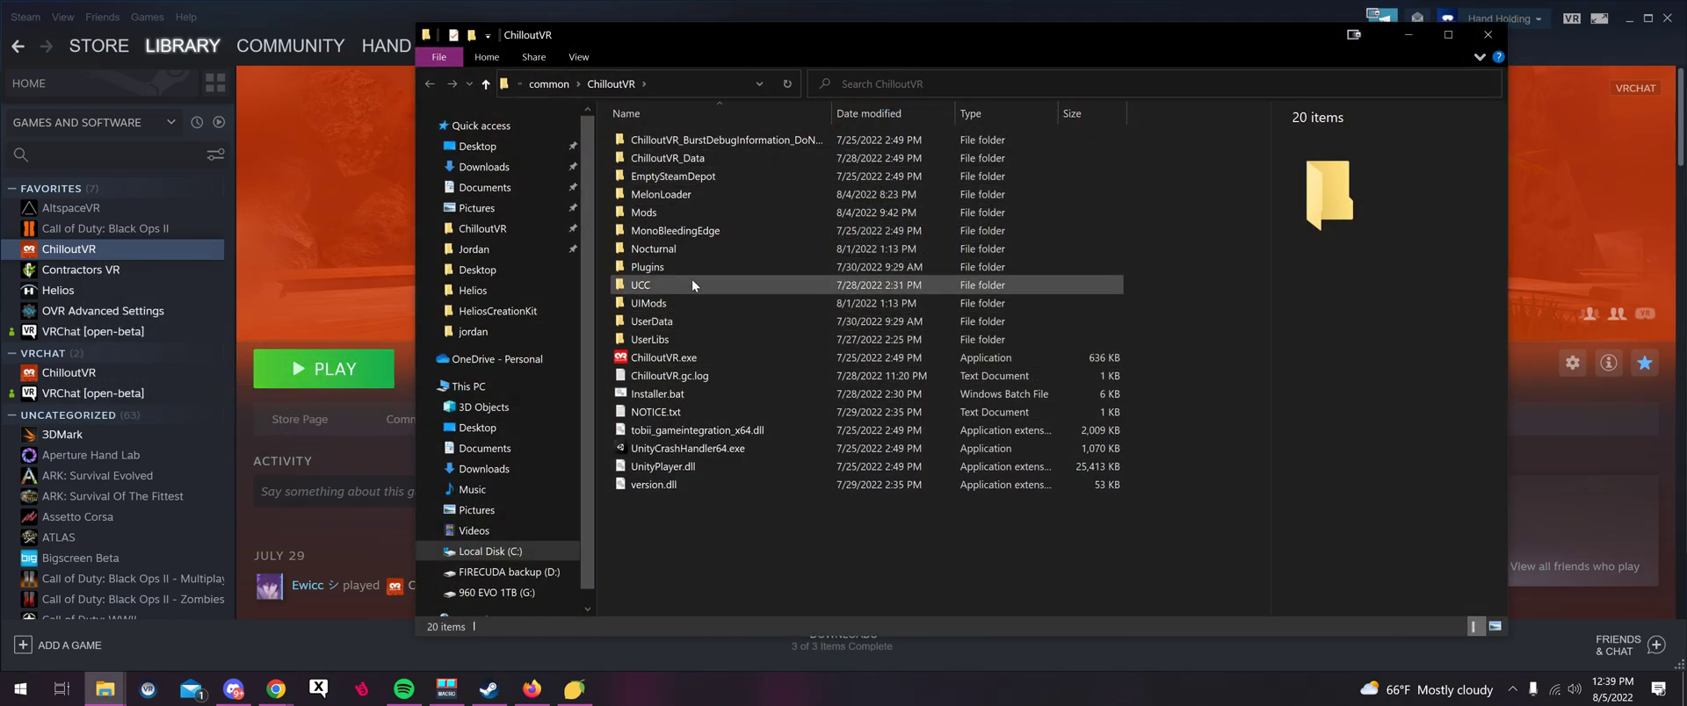
In Mods, delete the old Nocturnal.CVR.Player.List.ML.dll, paste the new copy, and close Explorer
{"action": "double_click", "coordinate": [653, 210]}
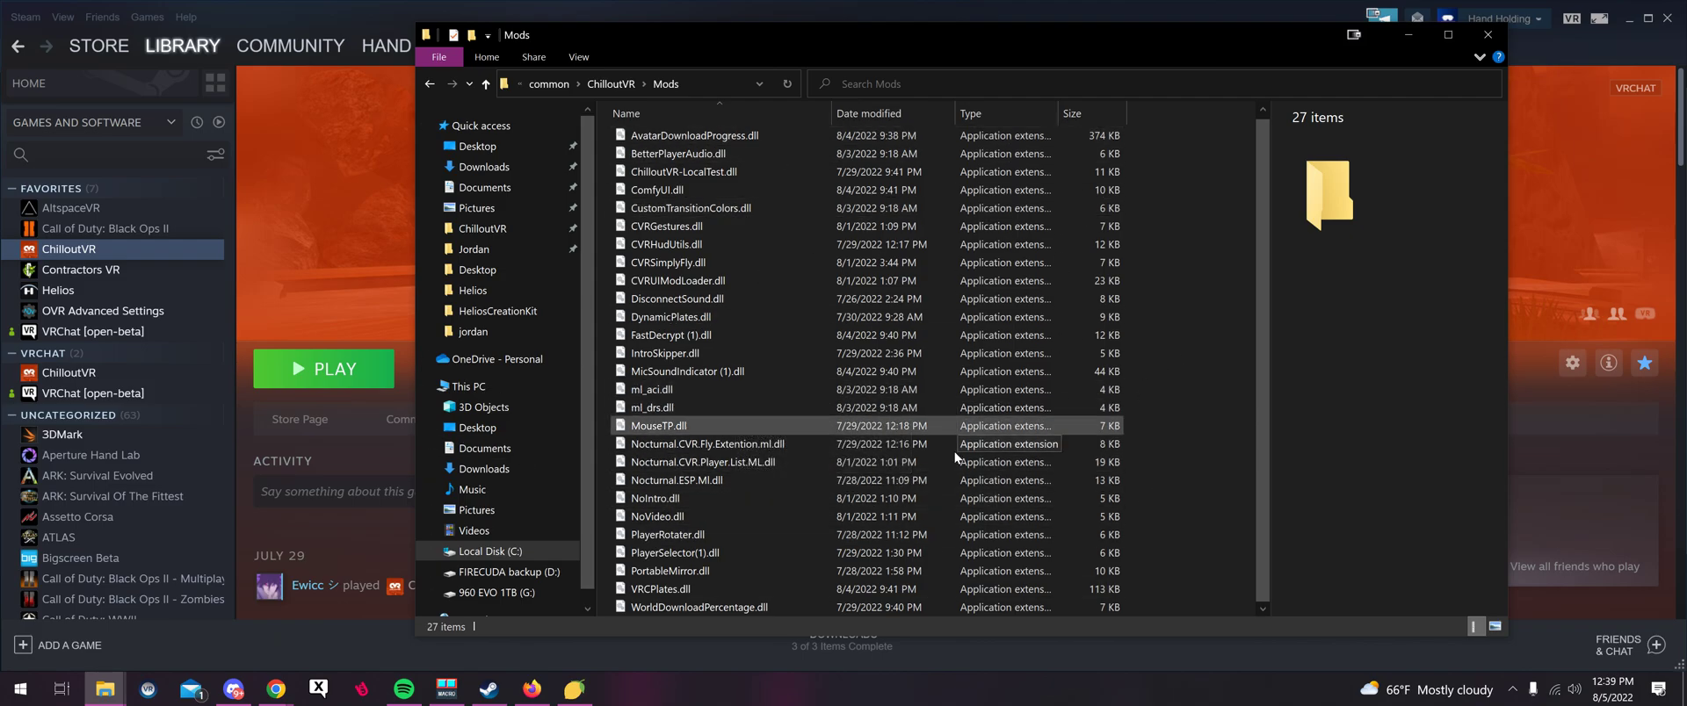
{"action": "left_click", "coordinate": [737, 462]}
{"action": "key", "text": "Delete"}
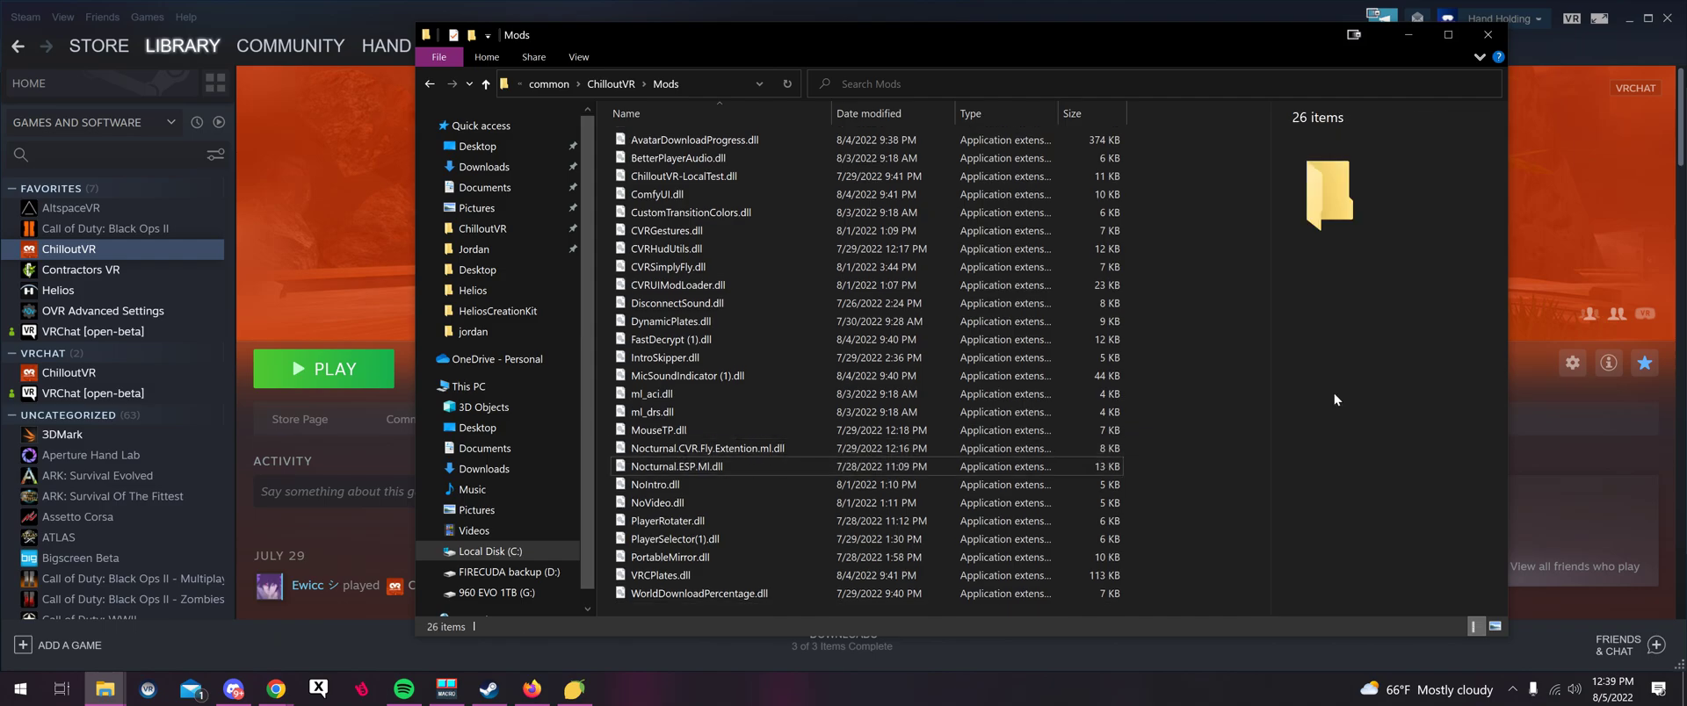
{"action": "right_click", "coordinate": [1172, 380]}
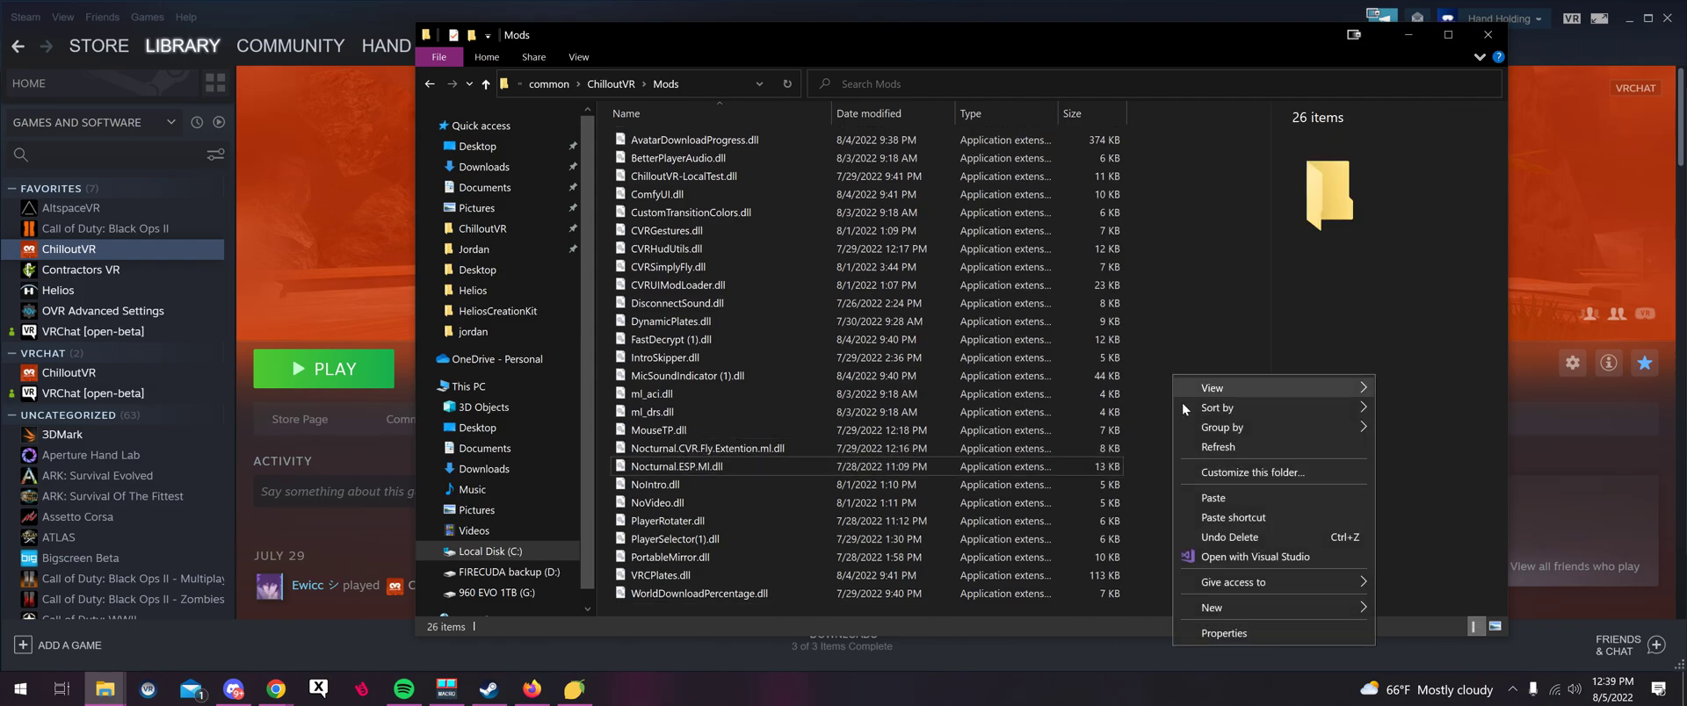
{"action": "left_click", "coordinate": [1255, 506]}
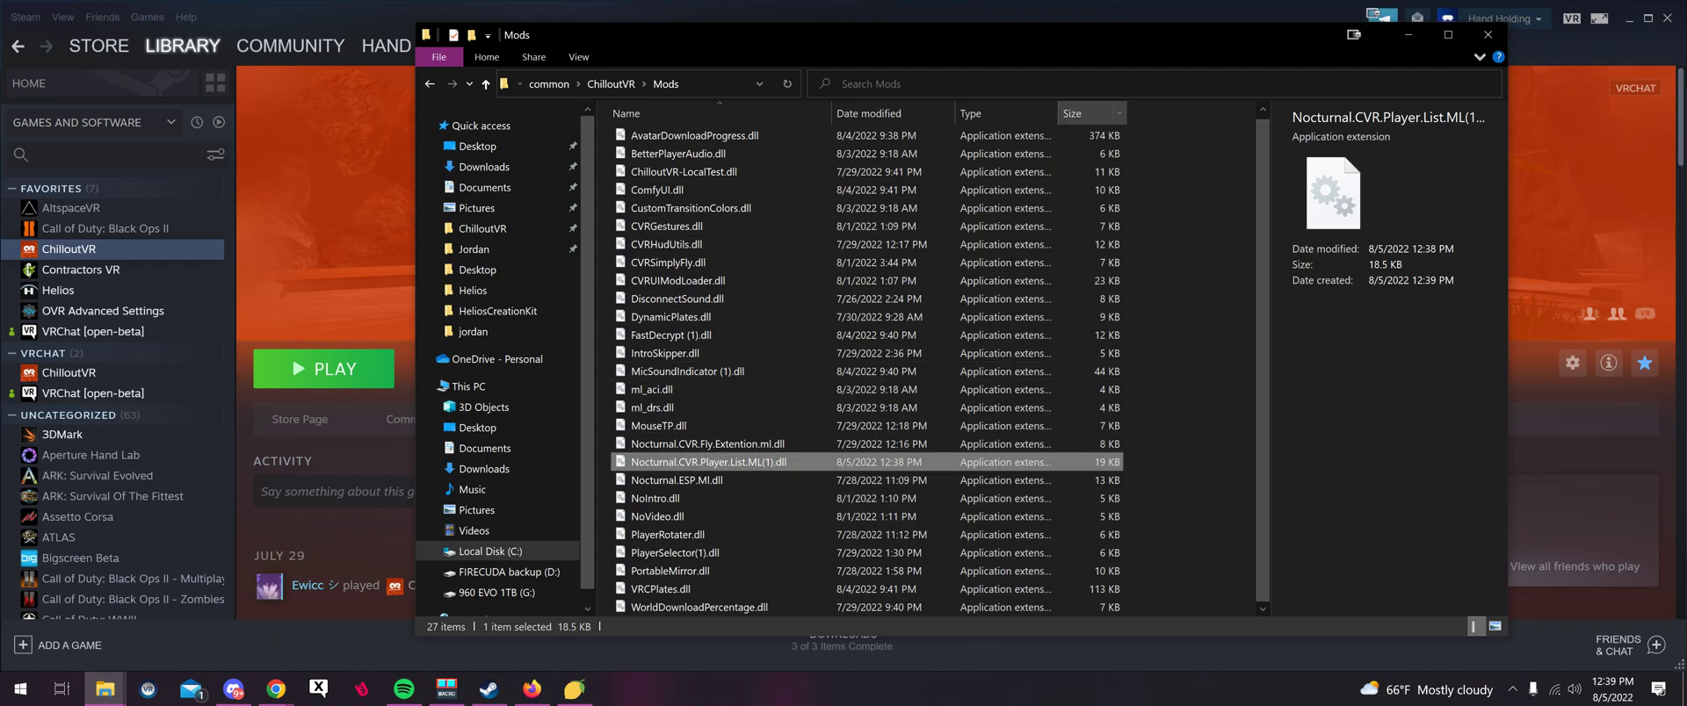
{"action": "left_click", "coordinate": [1493, 35]}
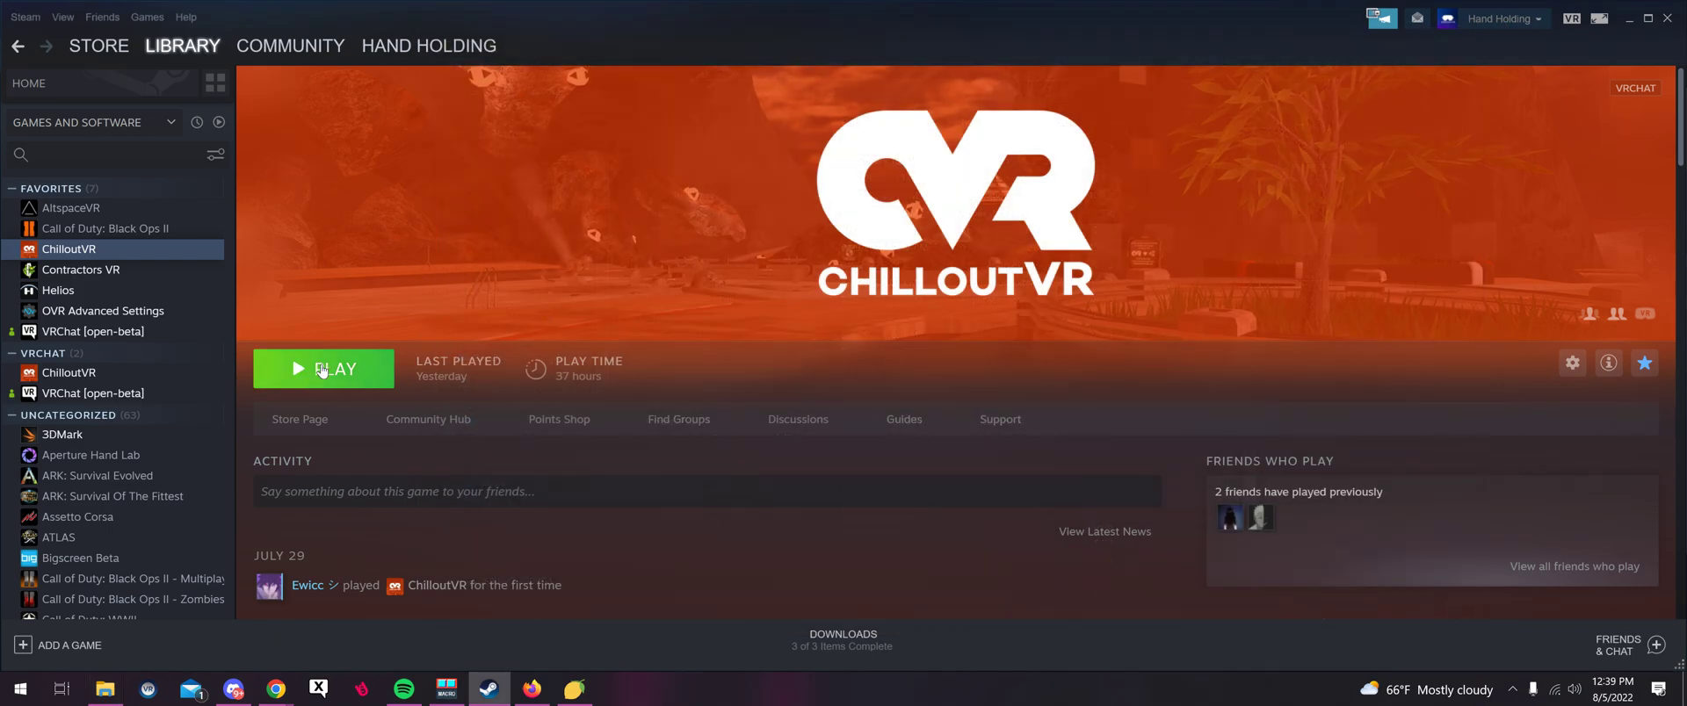
Launch ChilloutVR from Steam using the 'Play ChilloutVR' desktop mode option
{"action": "left_click", "coordinate": [321, 371]}
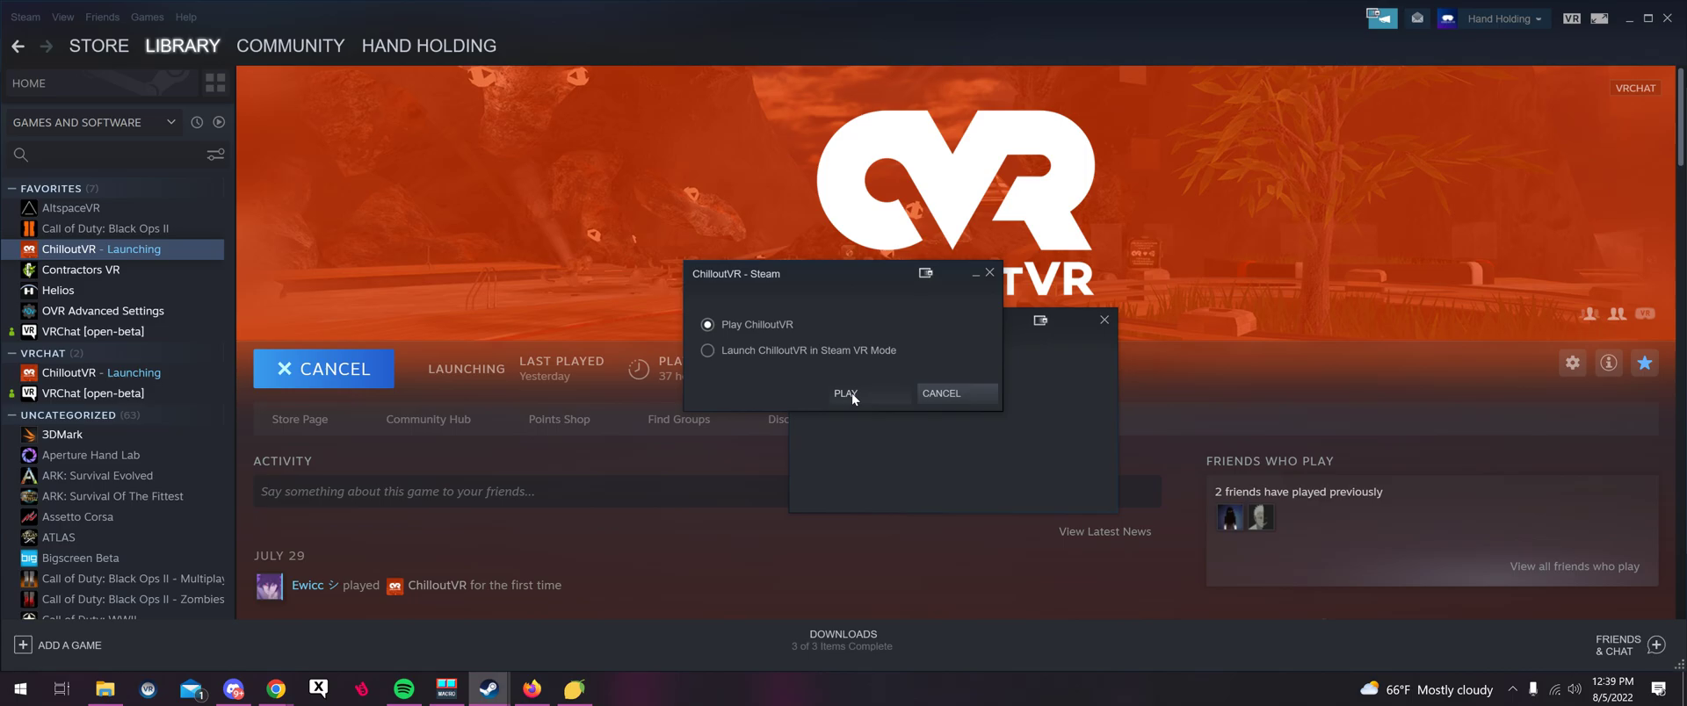
{"action": "left_click", "coordinate": [852, 393]}
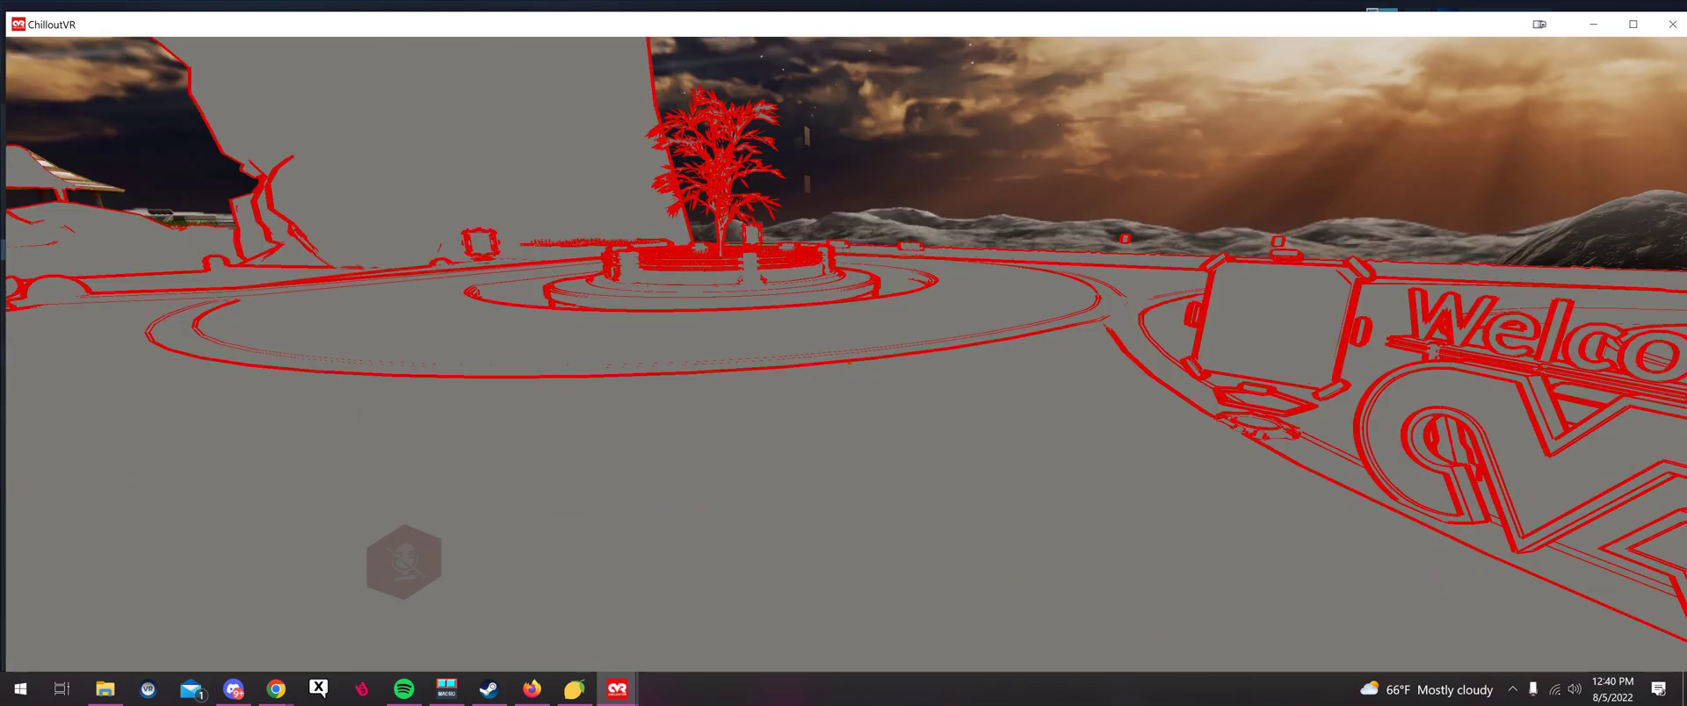
Open the Worlds browser from the main menu and view The Black Cat's details
{"action": "key", "text": "Escape"}
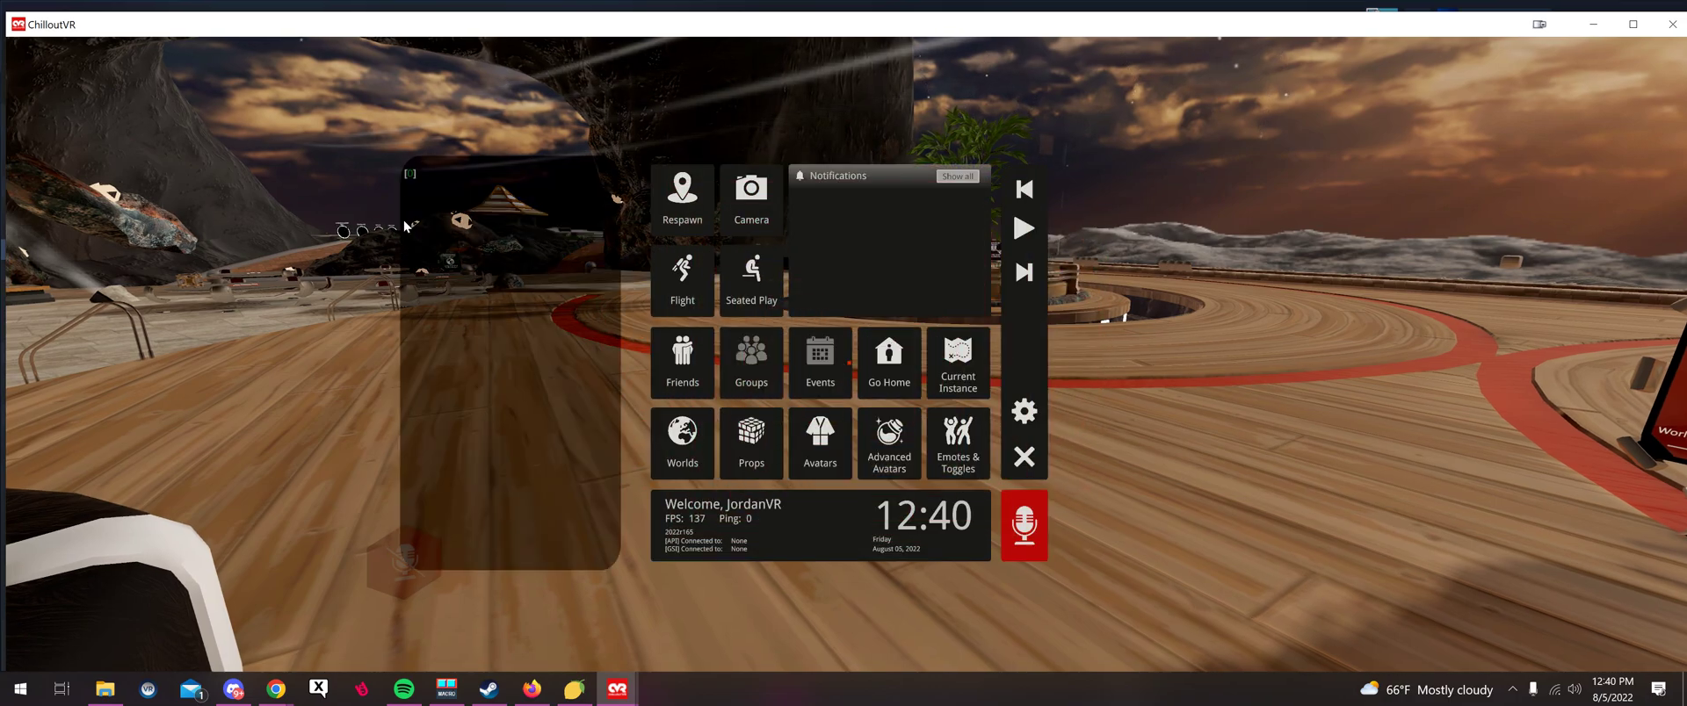
{"action": "key", "text": "Escape"}
{"action": "key", "text": "Escape"}
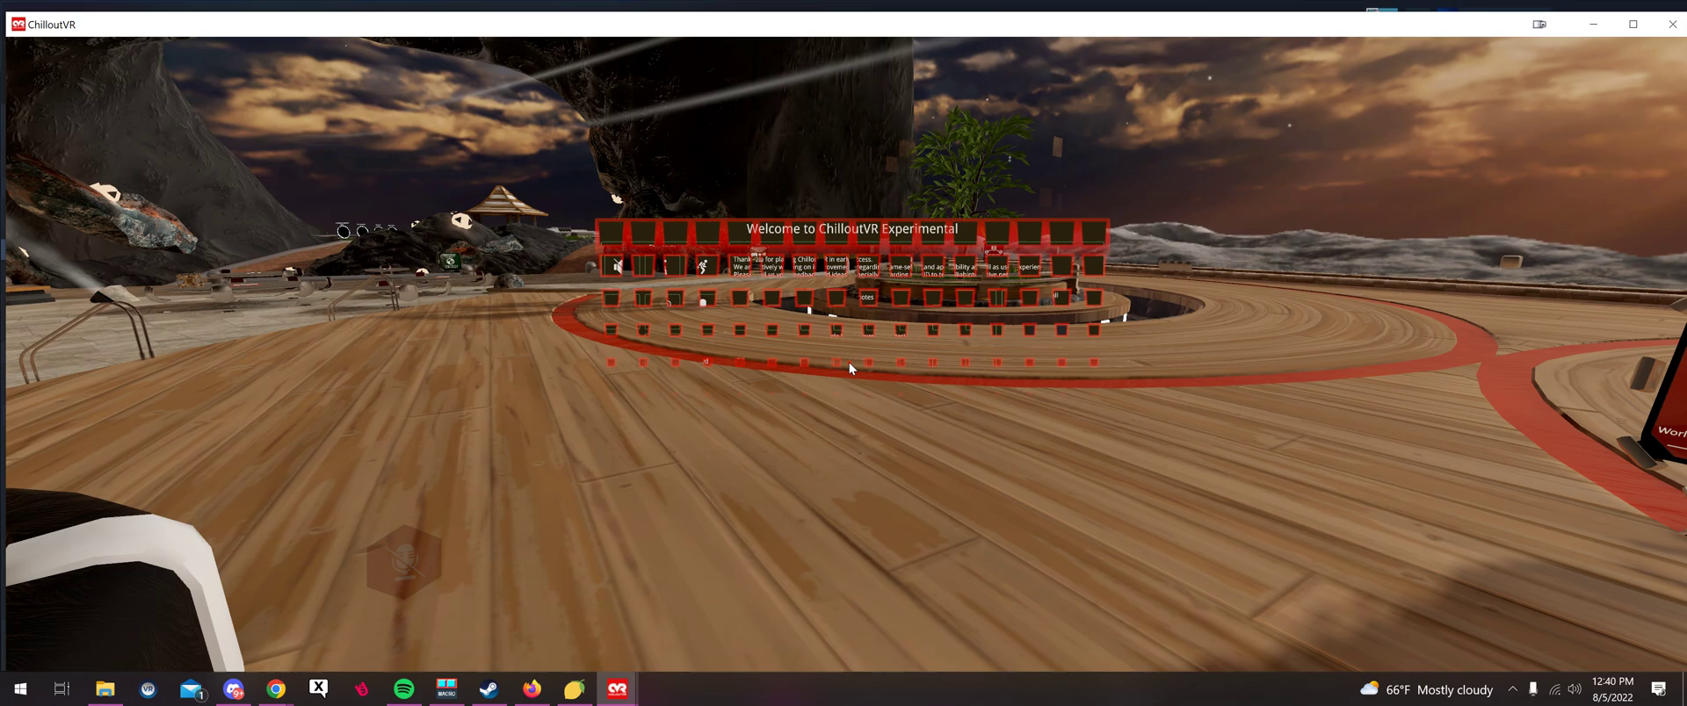
{"action": "left_click", "coordinate": [748, 482]}
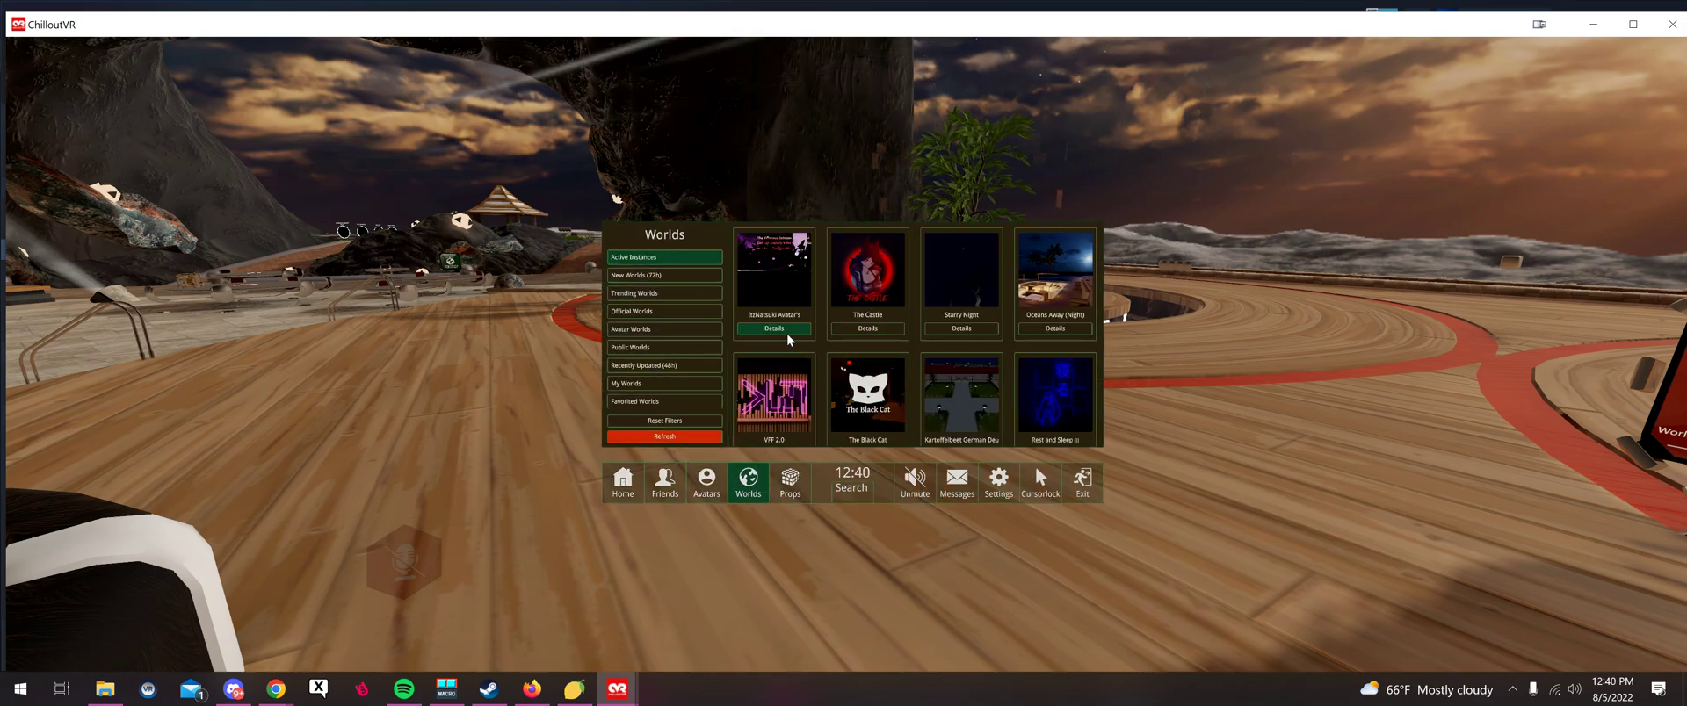
{"action": "scroll", "coordinate": [877, 416], "scroll_direction": "down", "scroll_amount": 1}
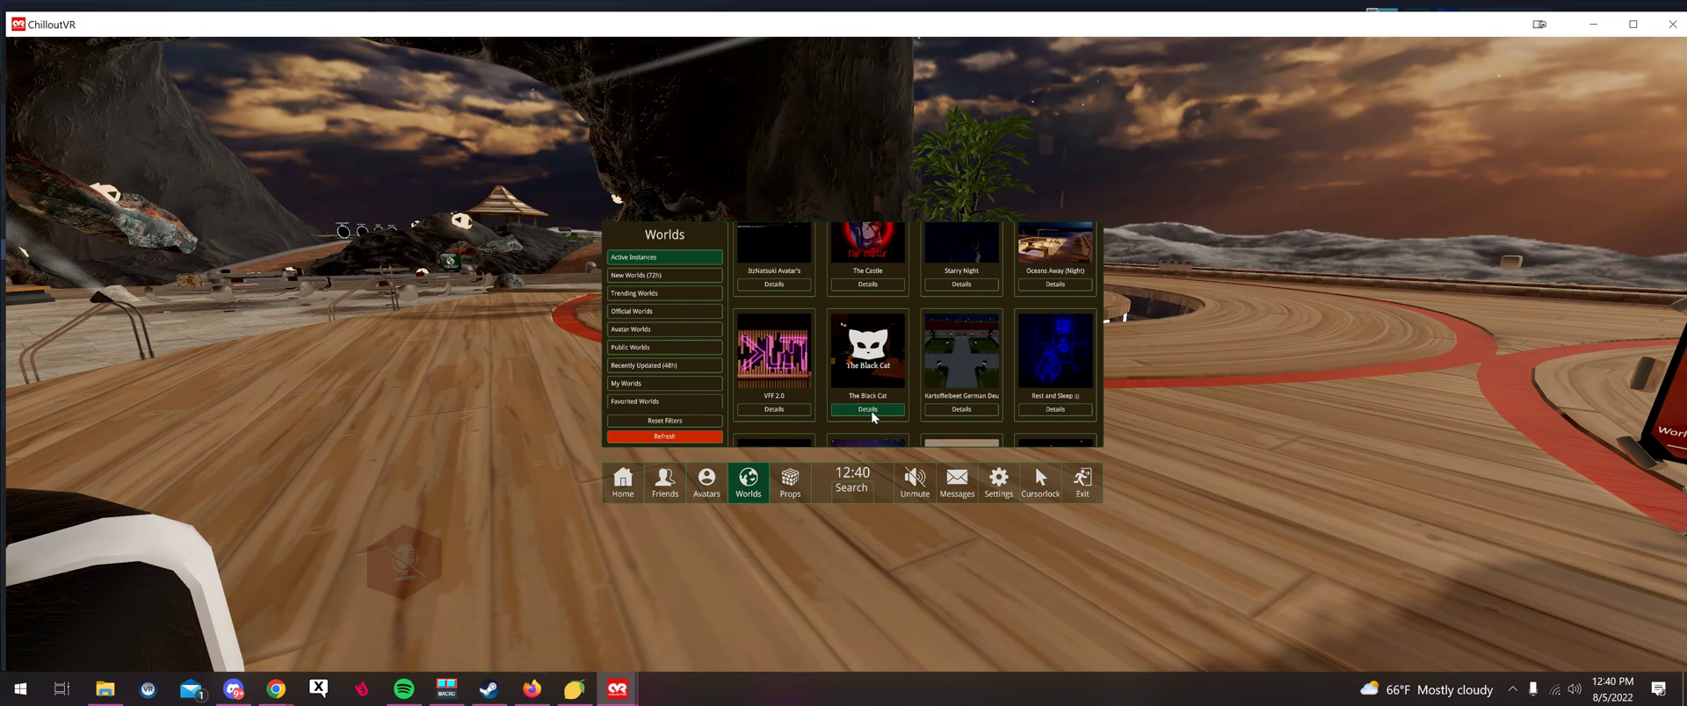
{"action": "left_click", "coordinate": [871, 416]}
{"action": "left_click", "coordinate": [871, 414]}
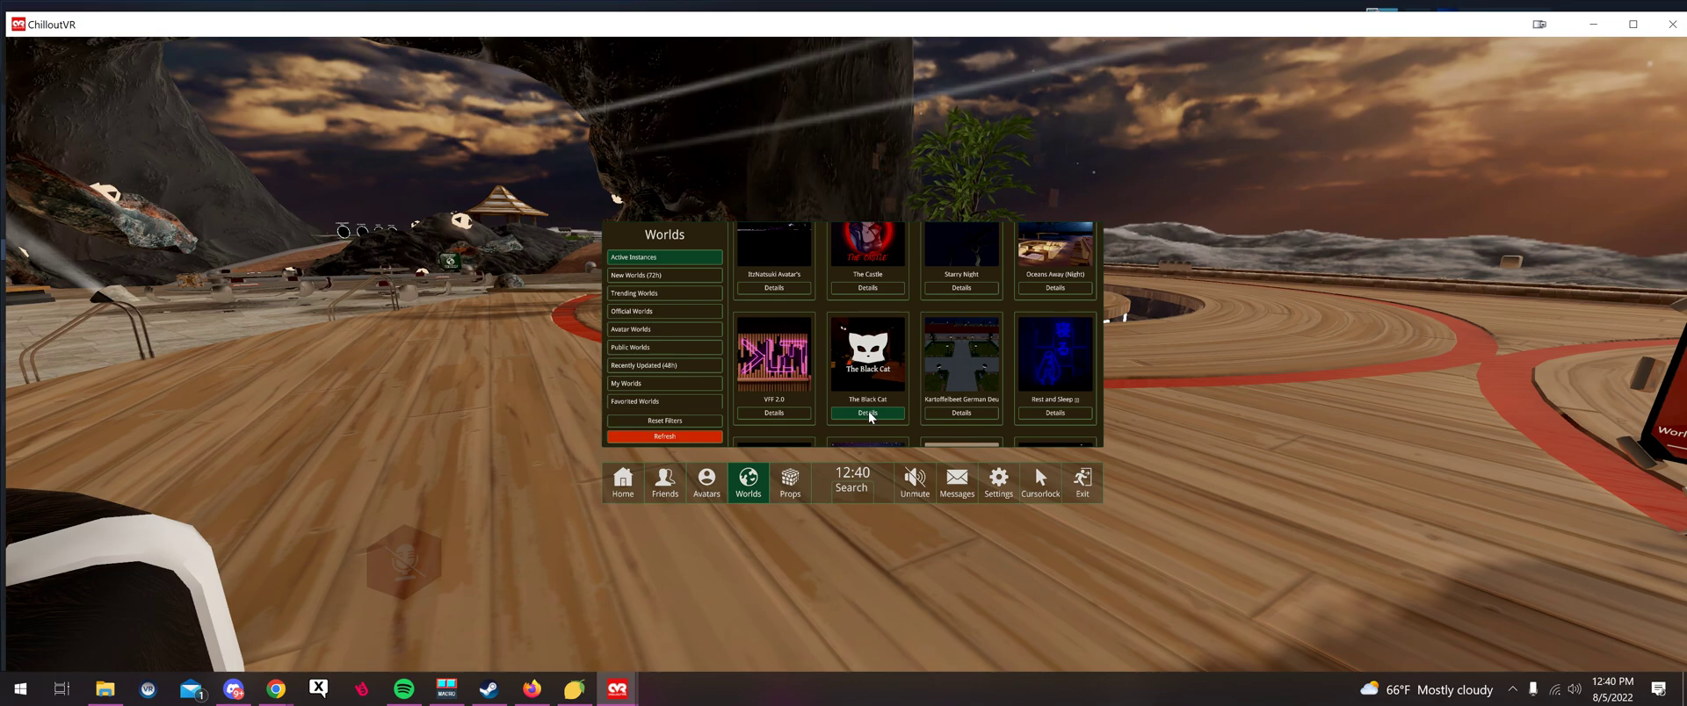
Check The Castle and Oceans Away (Night) details, then open Starry Night's live instance
{"action": "scroll", "coordinate": [875, 415], "scroll_direction": "down", "scroll_amount": 1}
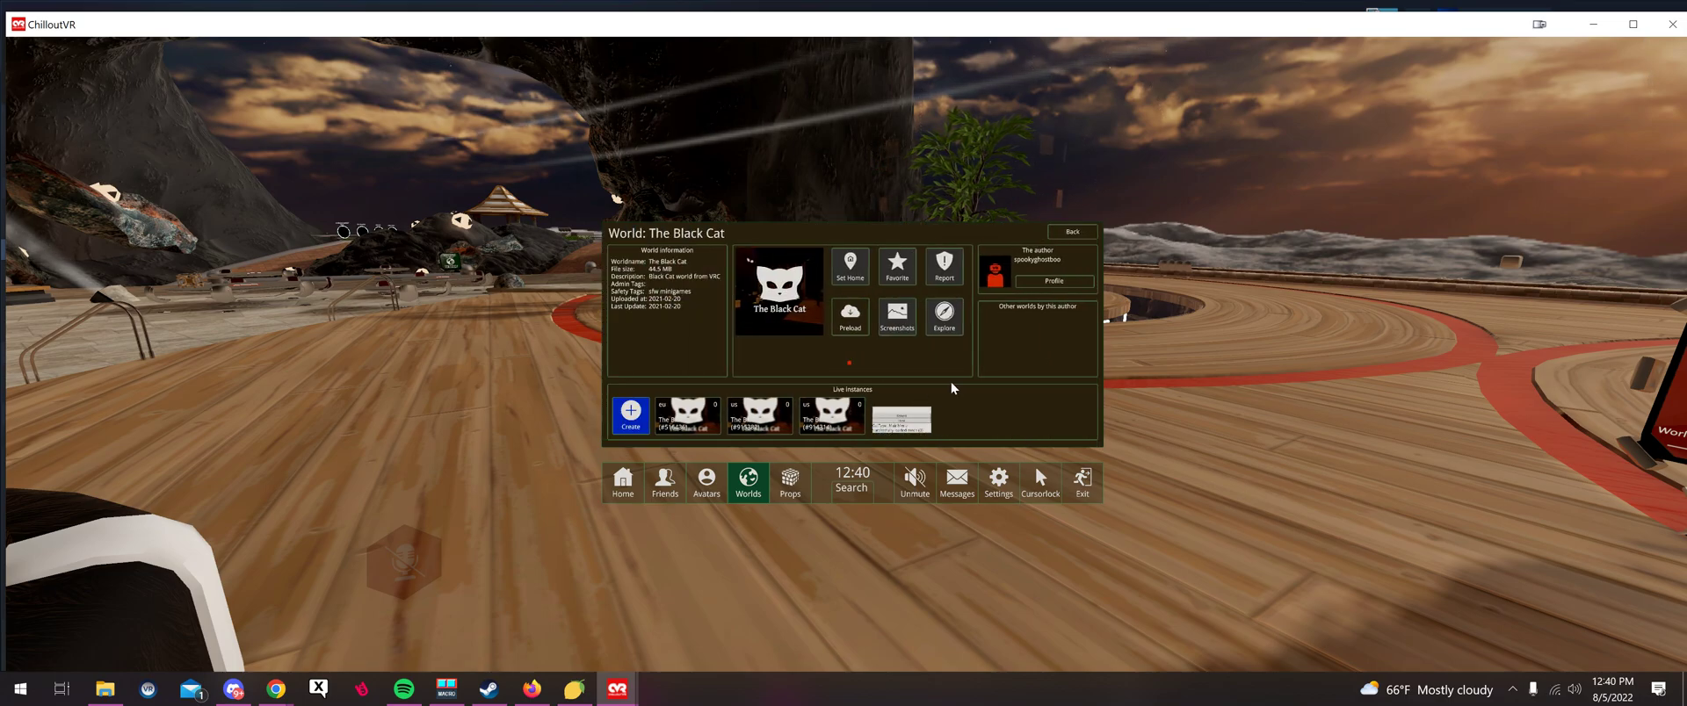
{"action": "left_click", "coordinate": [1072, 232]}
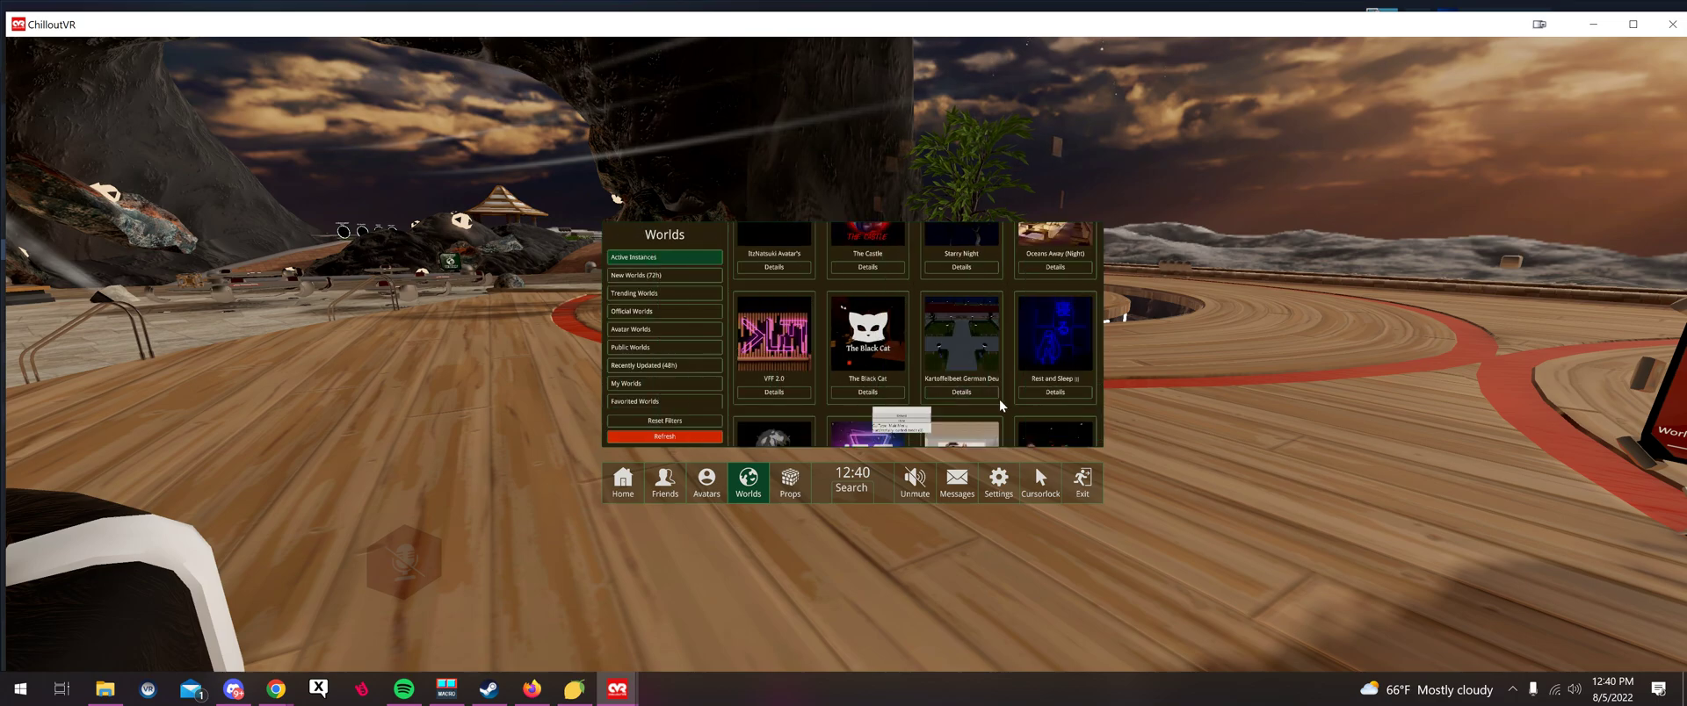
{"action": "scroll", "coordinate": [970, 404], "scroll_direction": "up", "scroll_amount": 2}
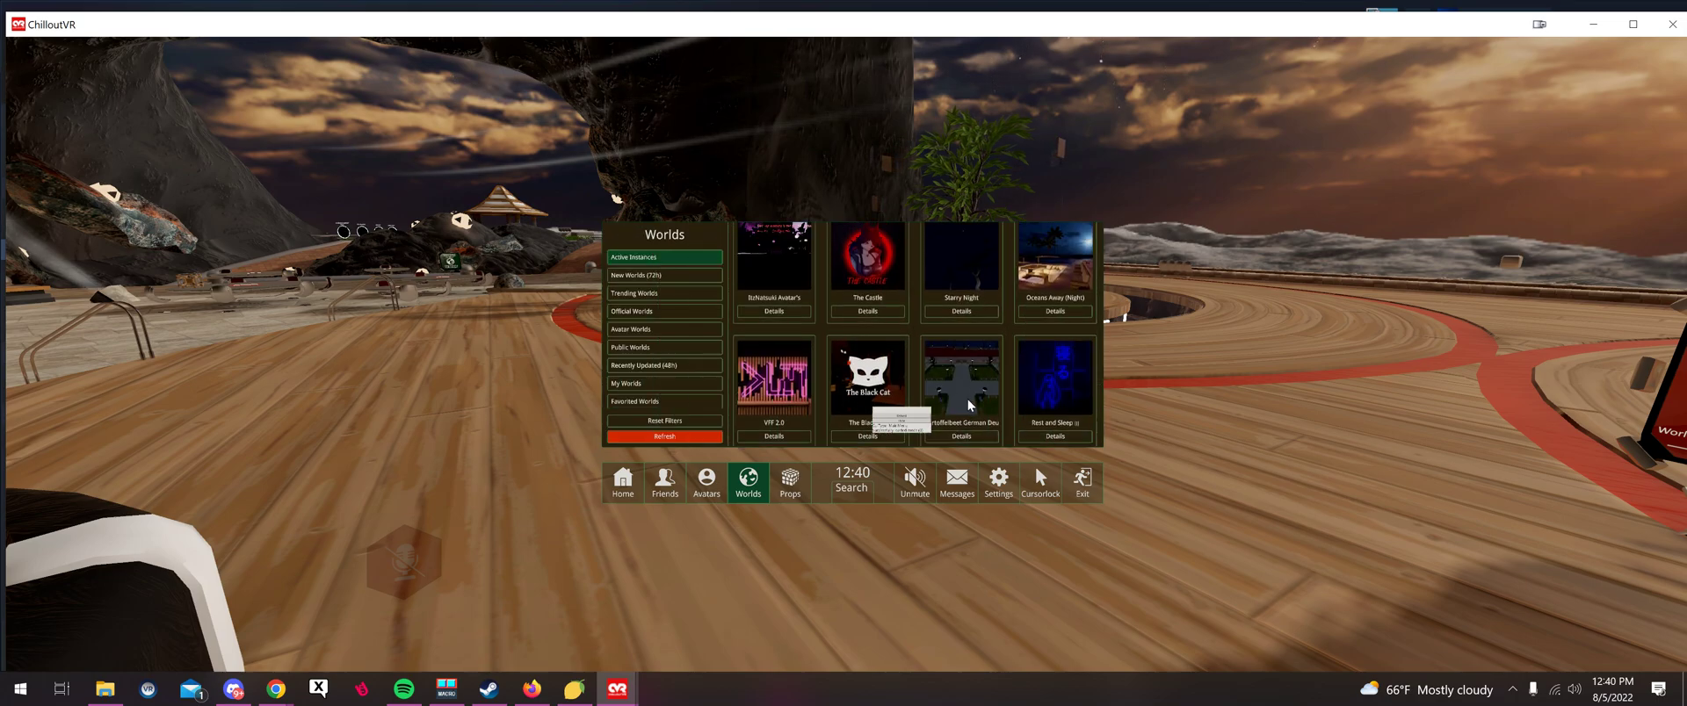
{"action": "left_click", "coordinate": [887, 313]}
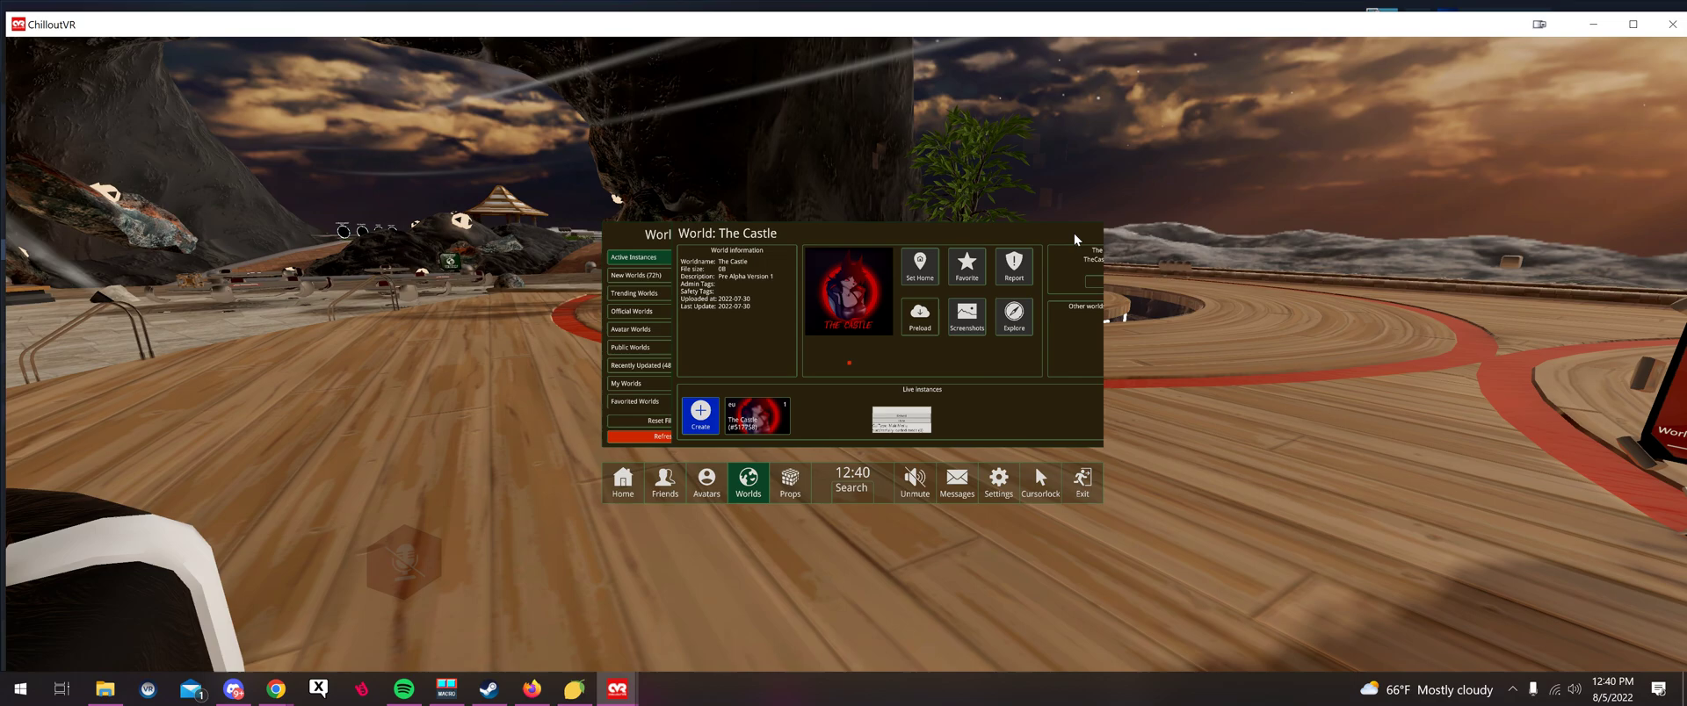
{"action": "left_click", "coordinate": [1072, 232]}
{"action": "left_click", "coordinate": [1065, 311]}
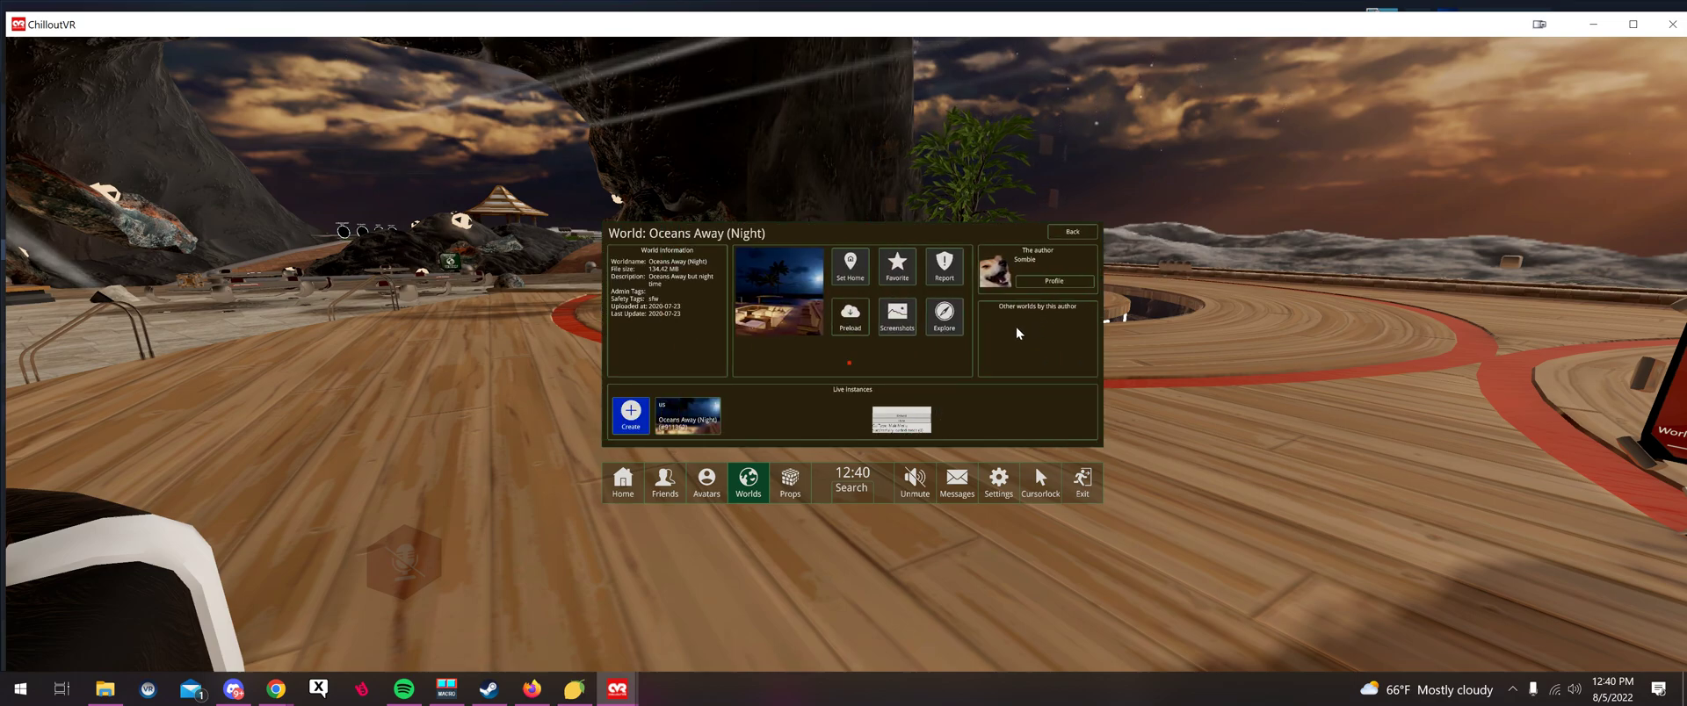
{"action": "left_click", "coordinate": [1071, 232]}
{"action": "left_click", "coordinate": [962, 313]}
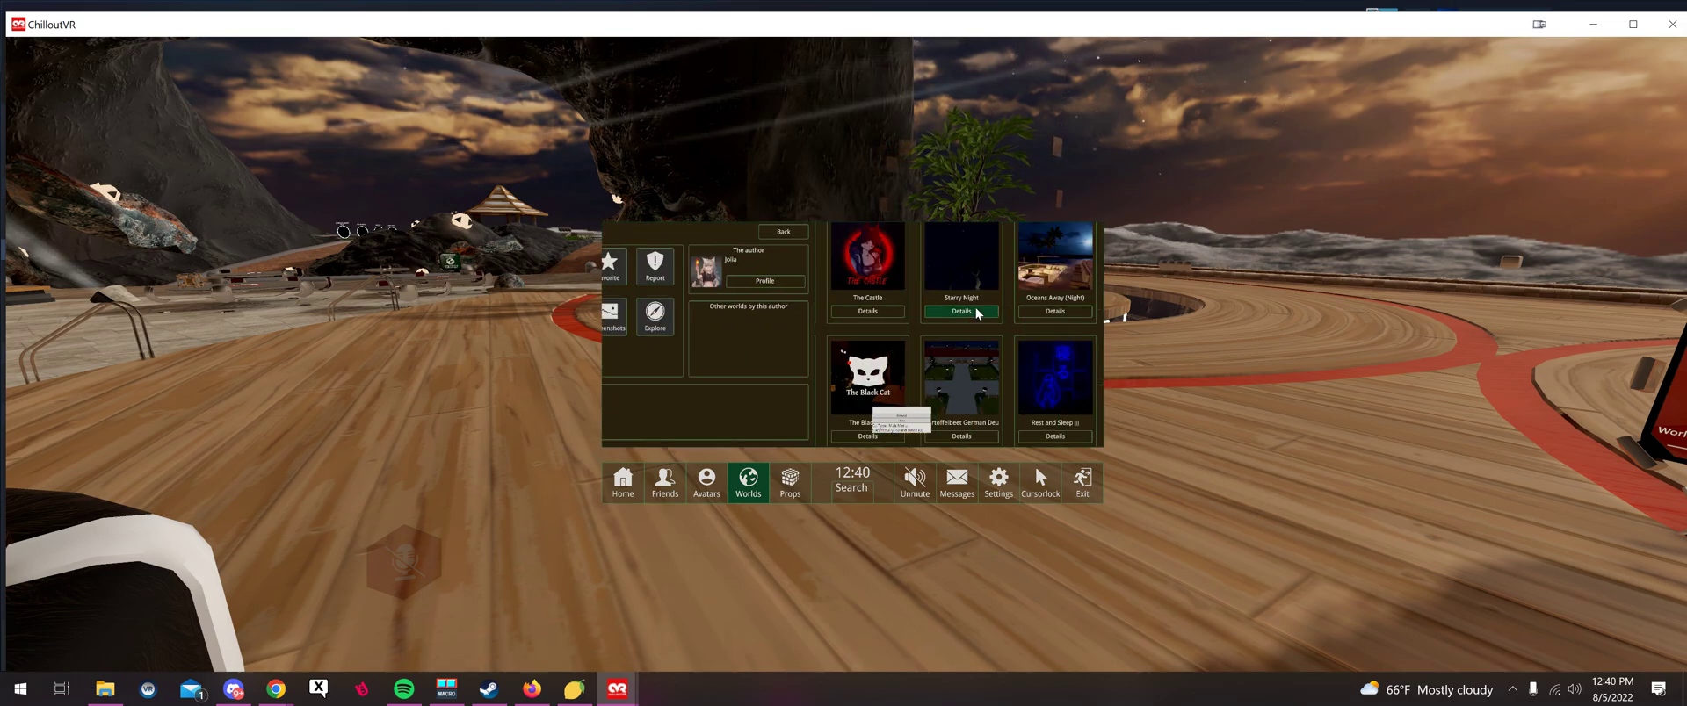
{"action": "left_click", "coordinate": [706, 409]}
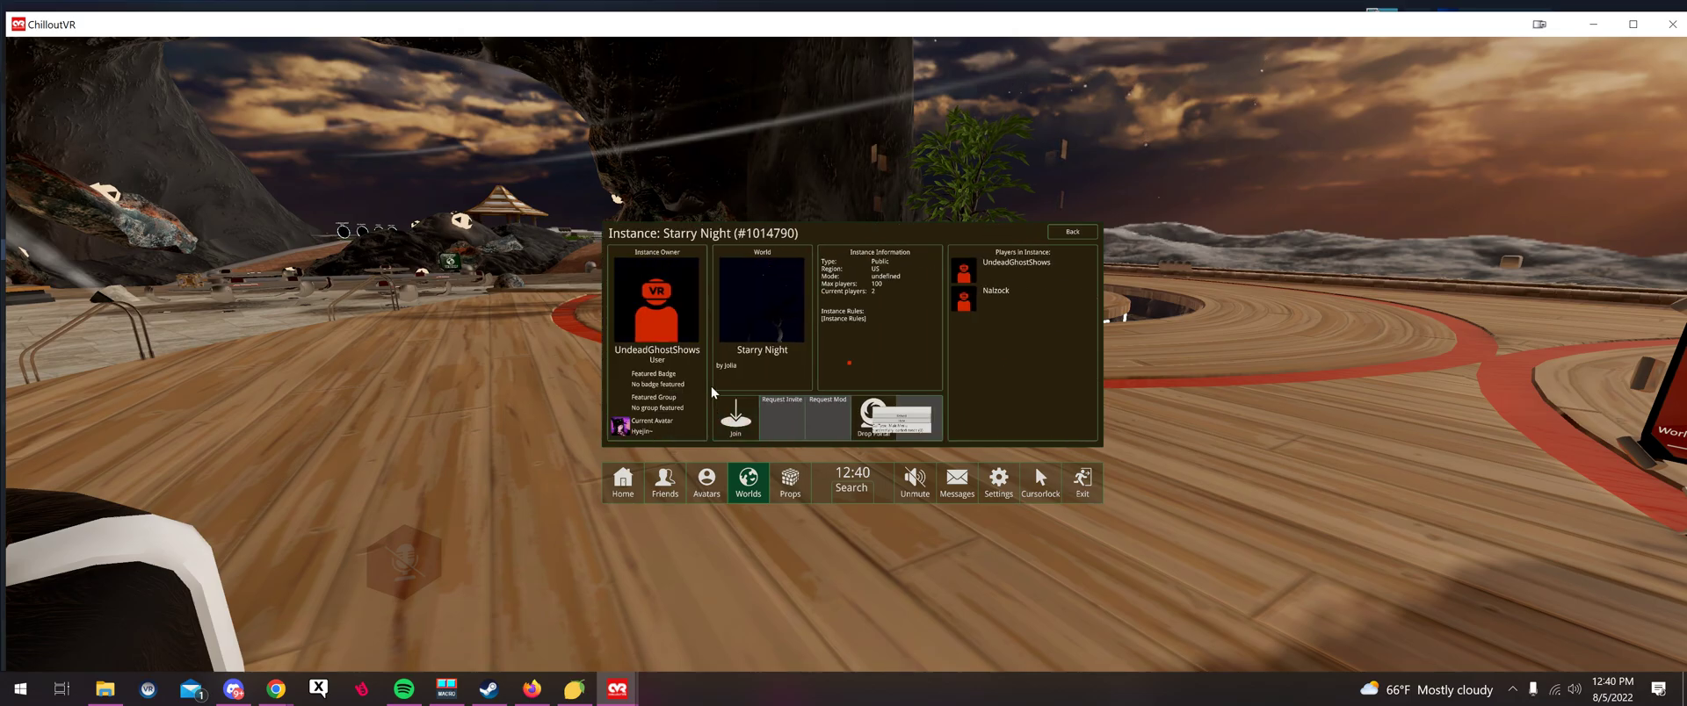
Join the Starry Night instance and walk through the meadow until another avatar appears
{"action": "left_click", "coordinate": [733, 418]}
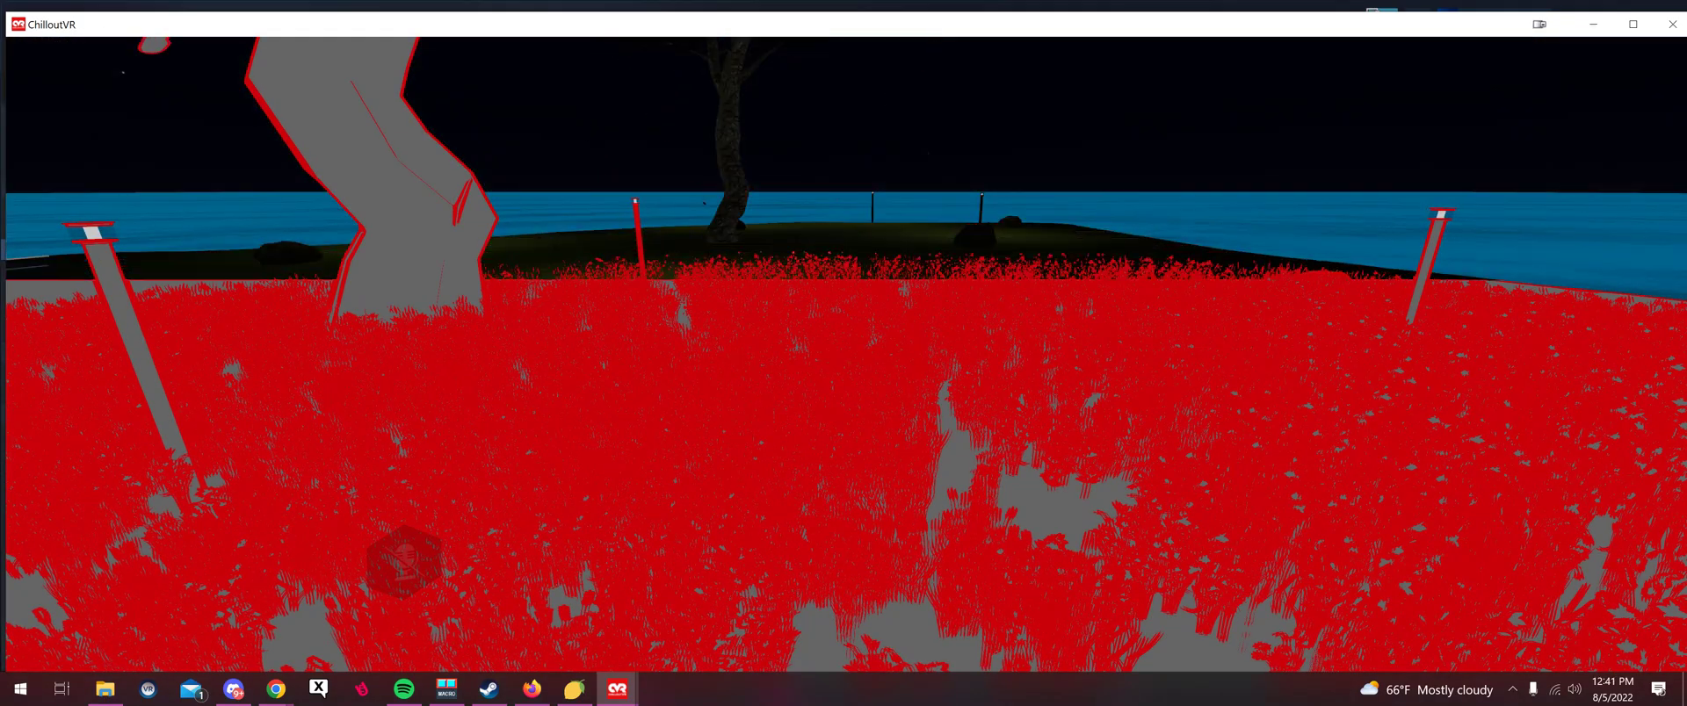
{"action": "key", "text": "w"}
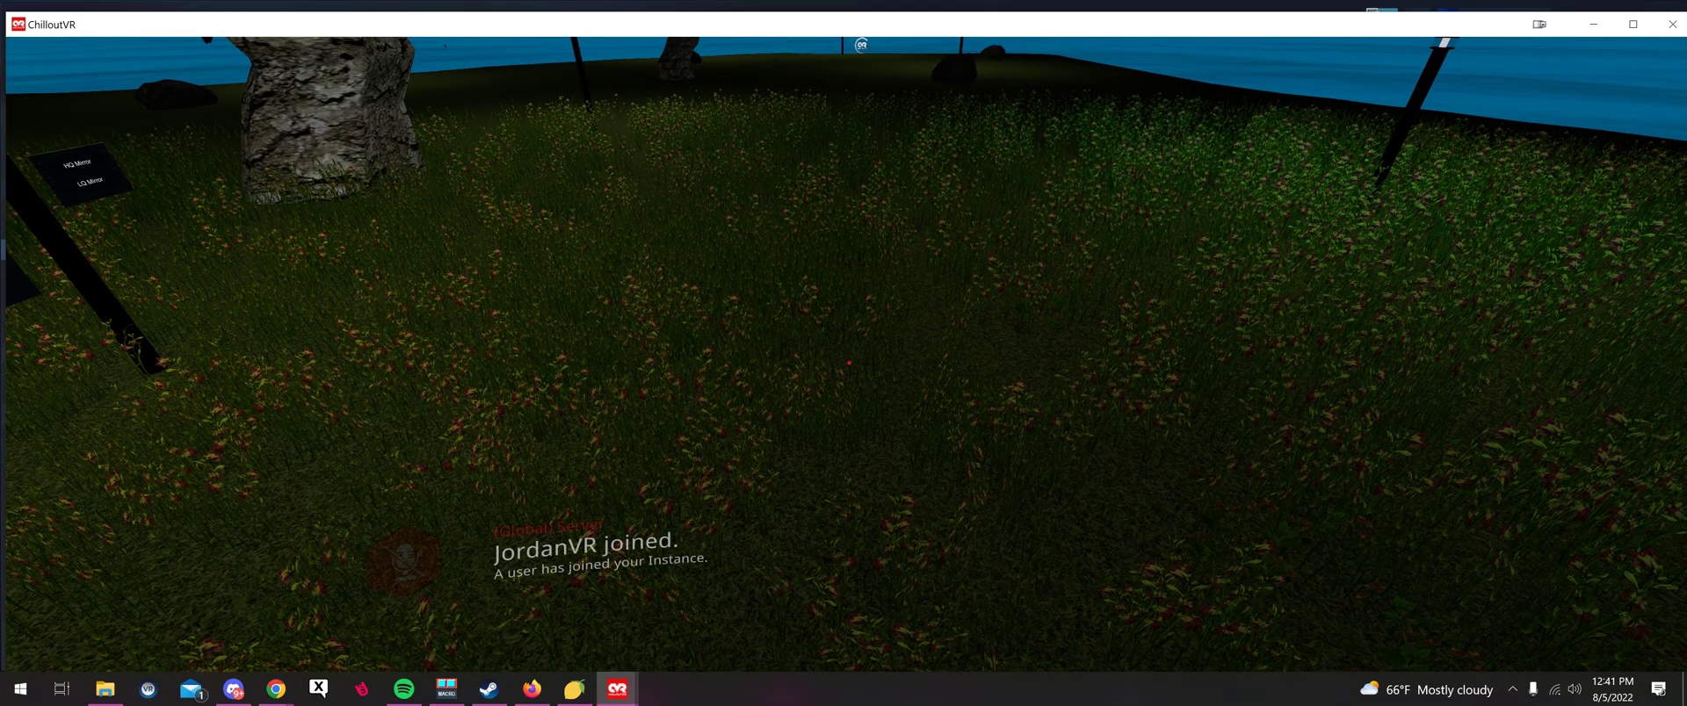
{"action": "mouse_move", "coordinate": [848, 362]}
{"action": "key", "text": "s"}
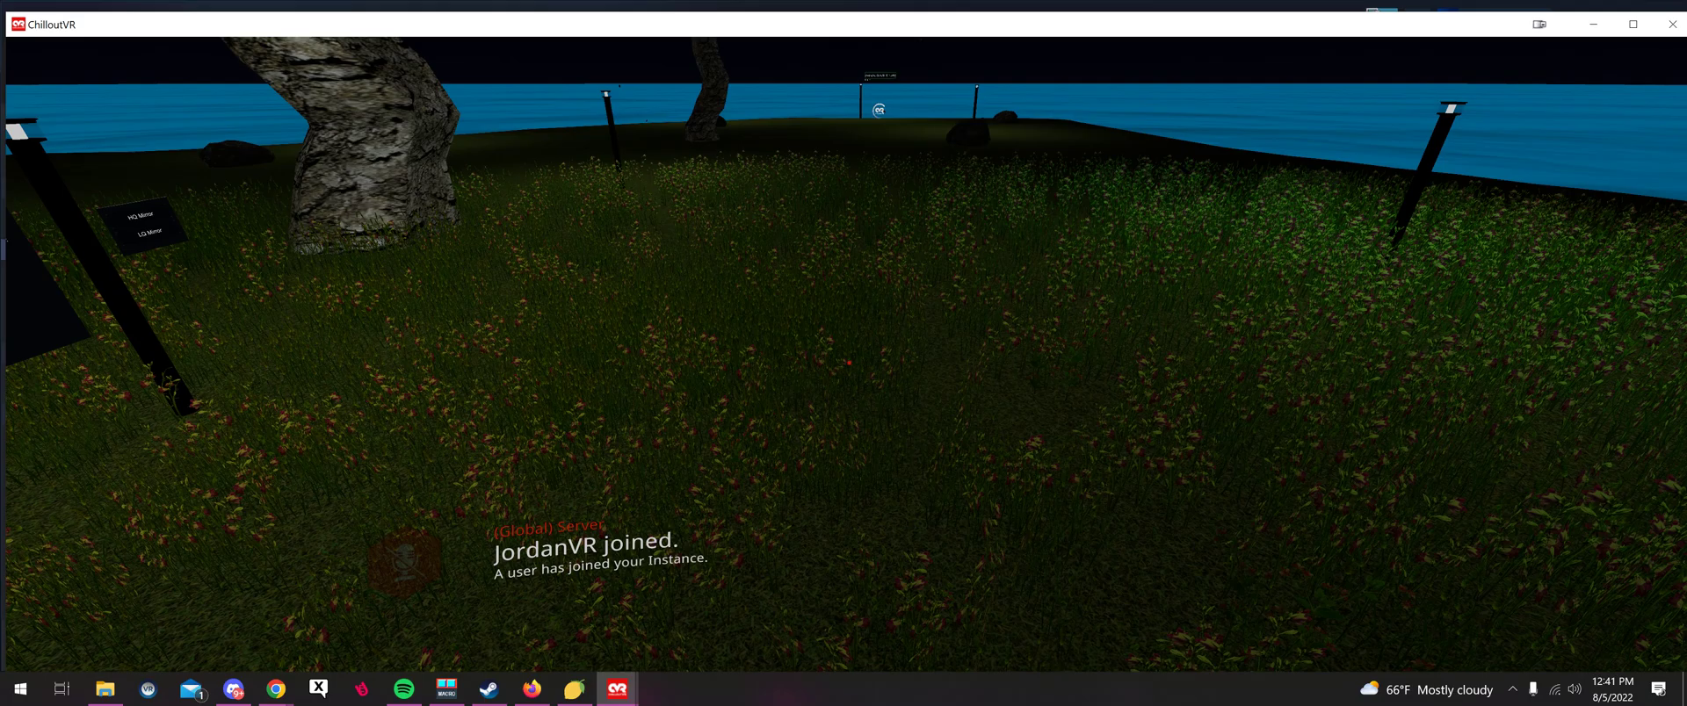
{"action": "key", "text": "s"}
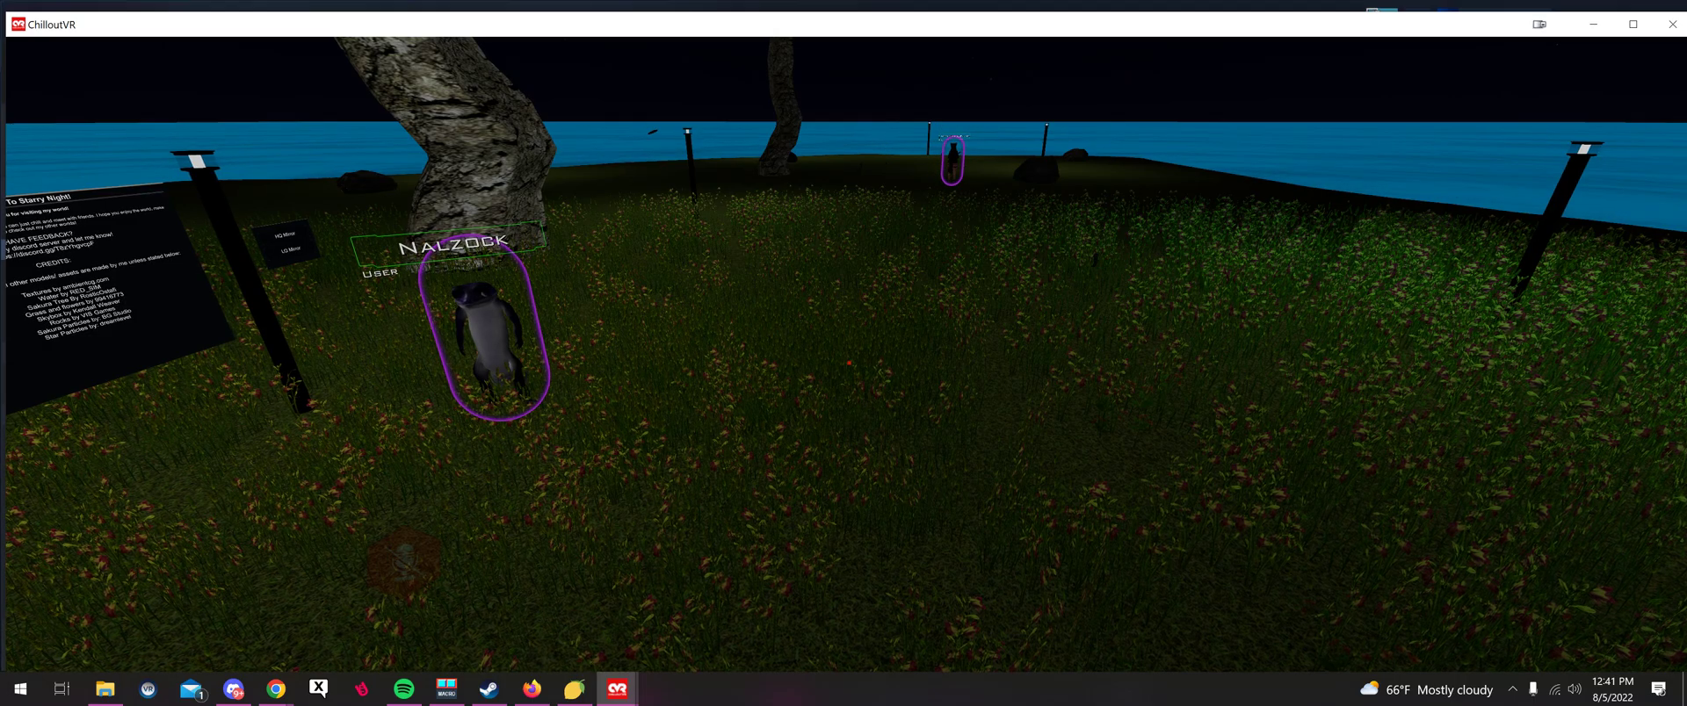
Show the Starry Night (#1014790) instance page listing its owner and two players
{"action": "key", "text": "Tab"}
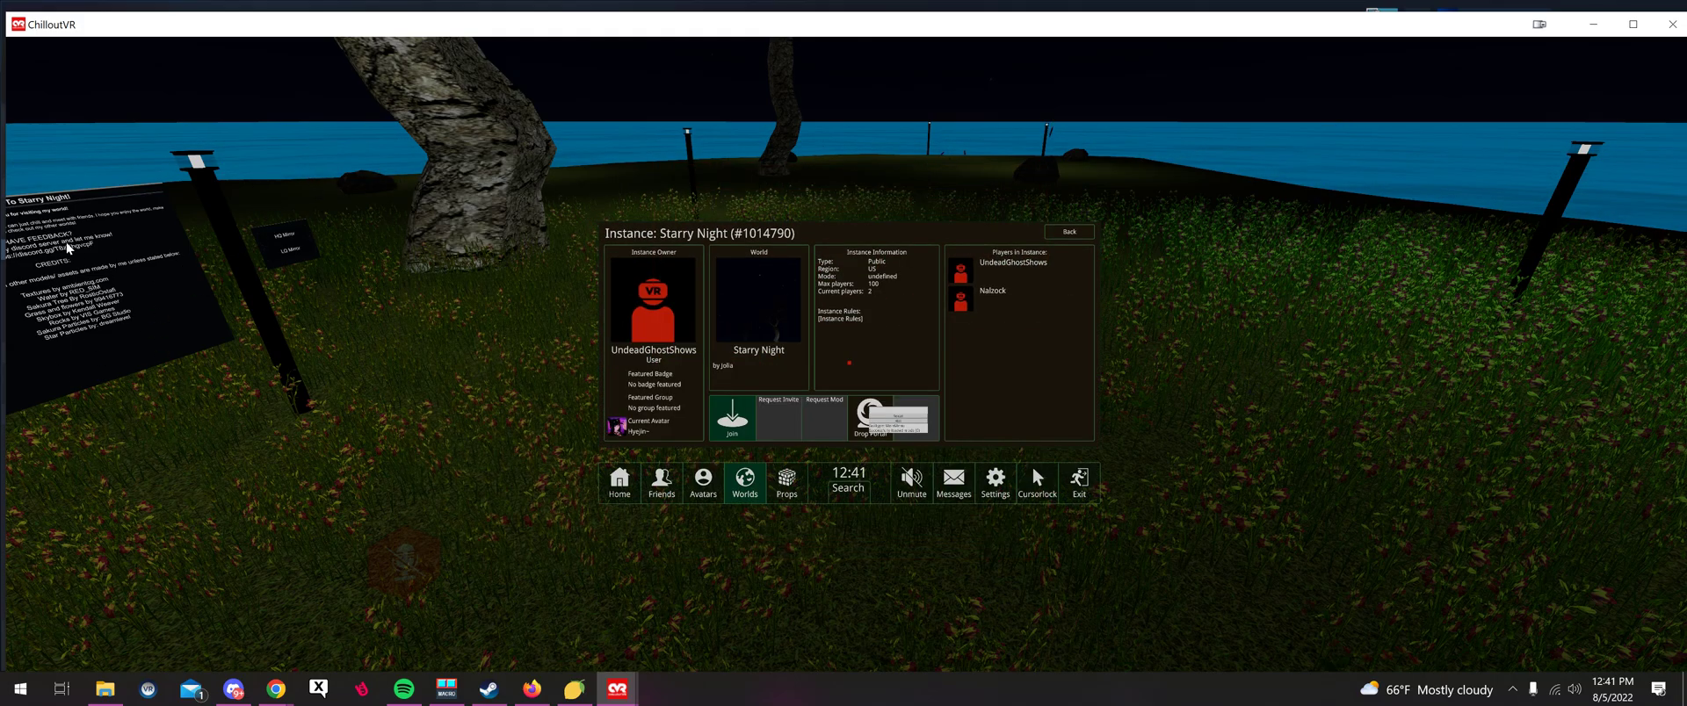
Close the menu to see the two other players' avatars in the meadow
{"action": "key", "text": "Escape"}
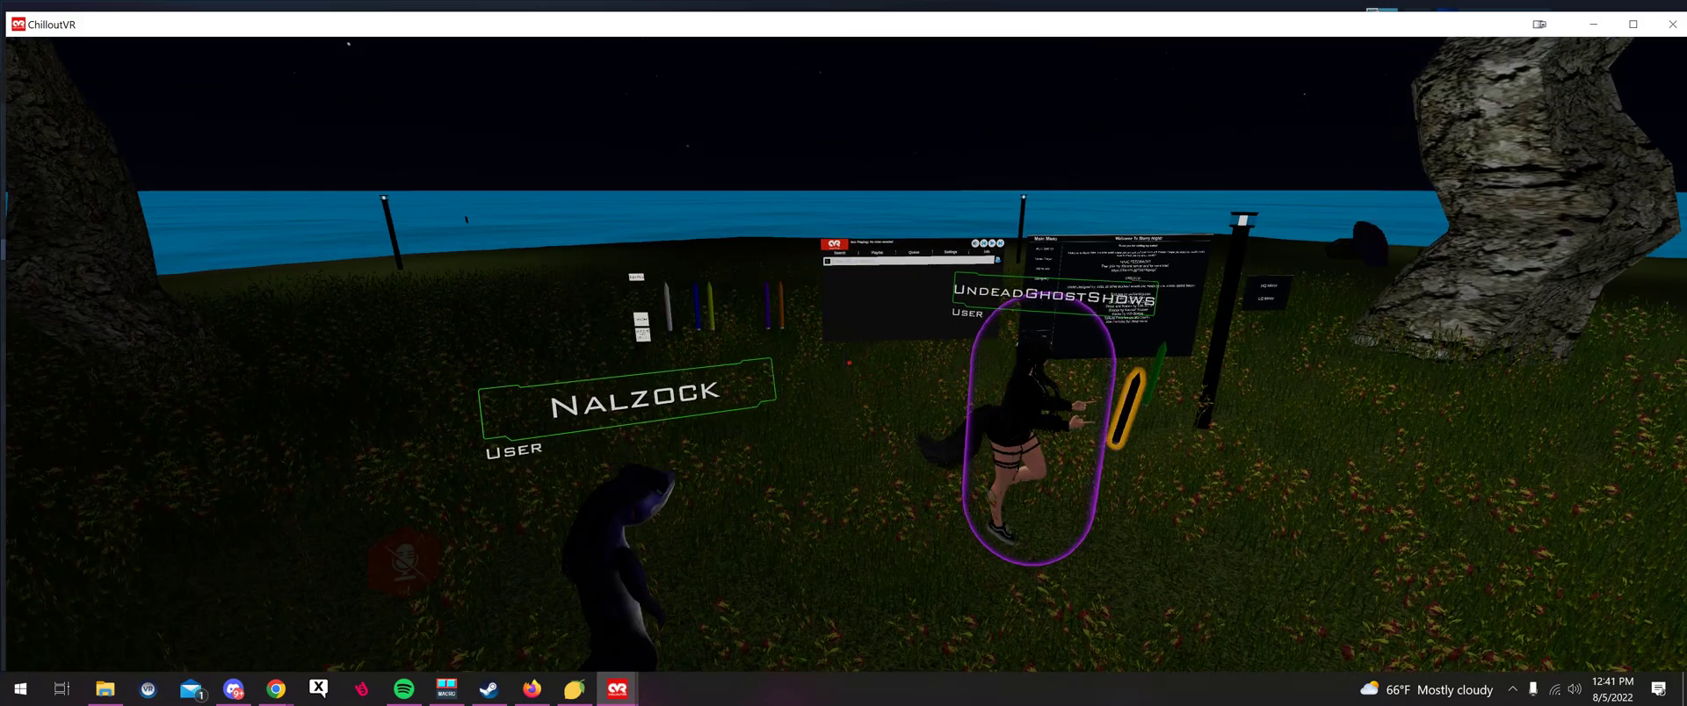